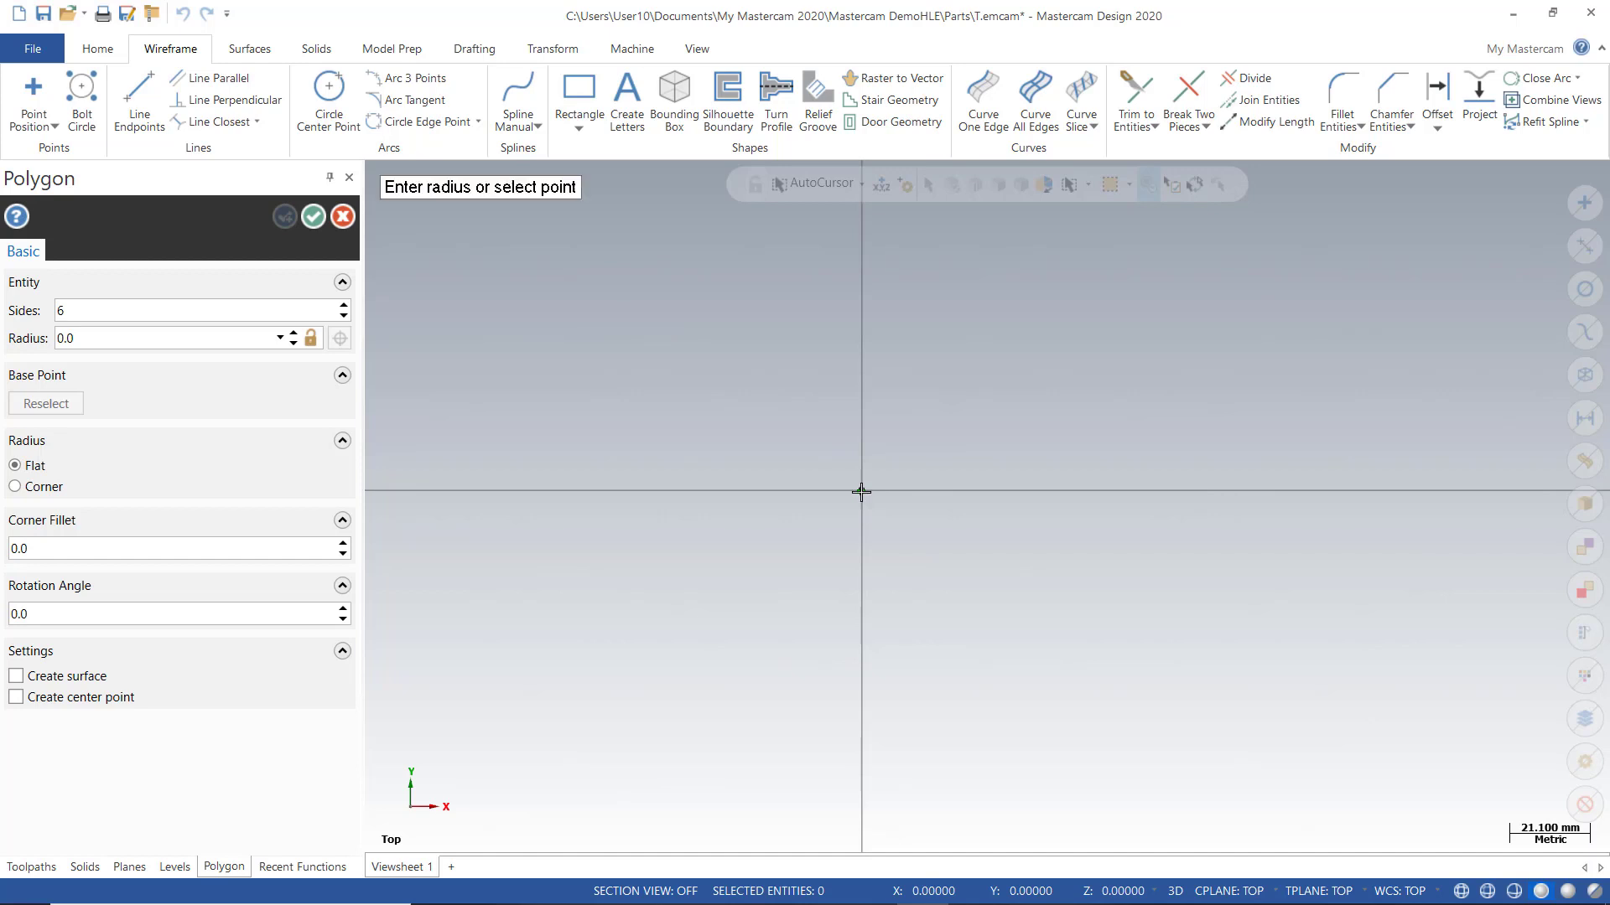
- Size the origin-centred polygon to a flat radius of about 48 mm, try higher side counts, and return it to 6 sides
left_click(680, 496)
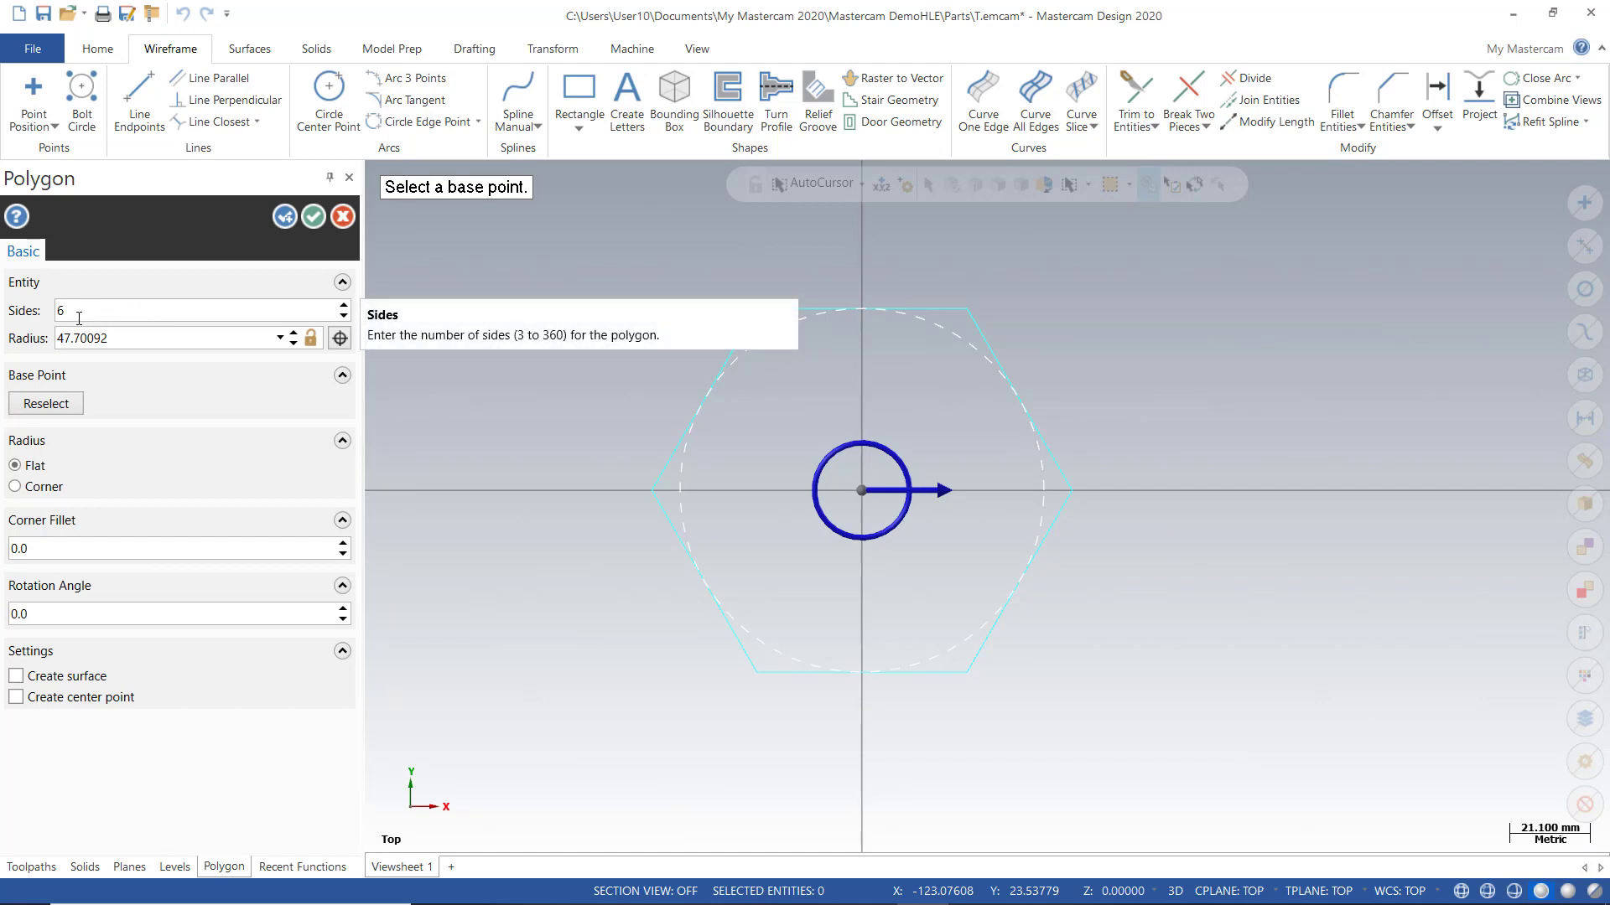
left_click(344, 306)
left_click(344, 306)
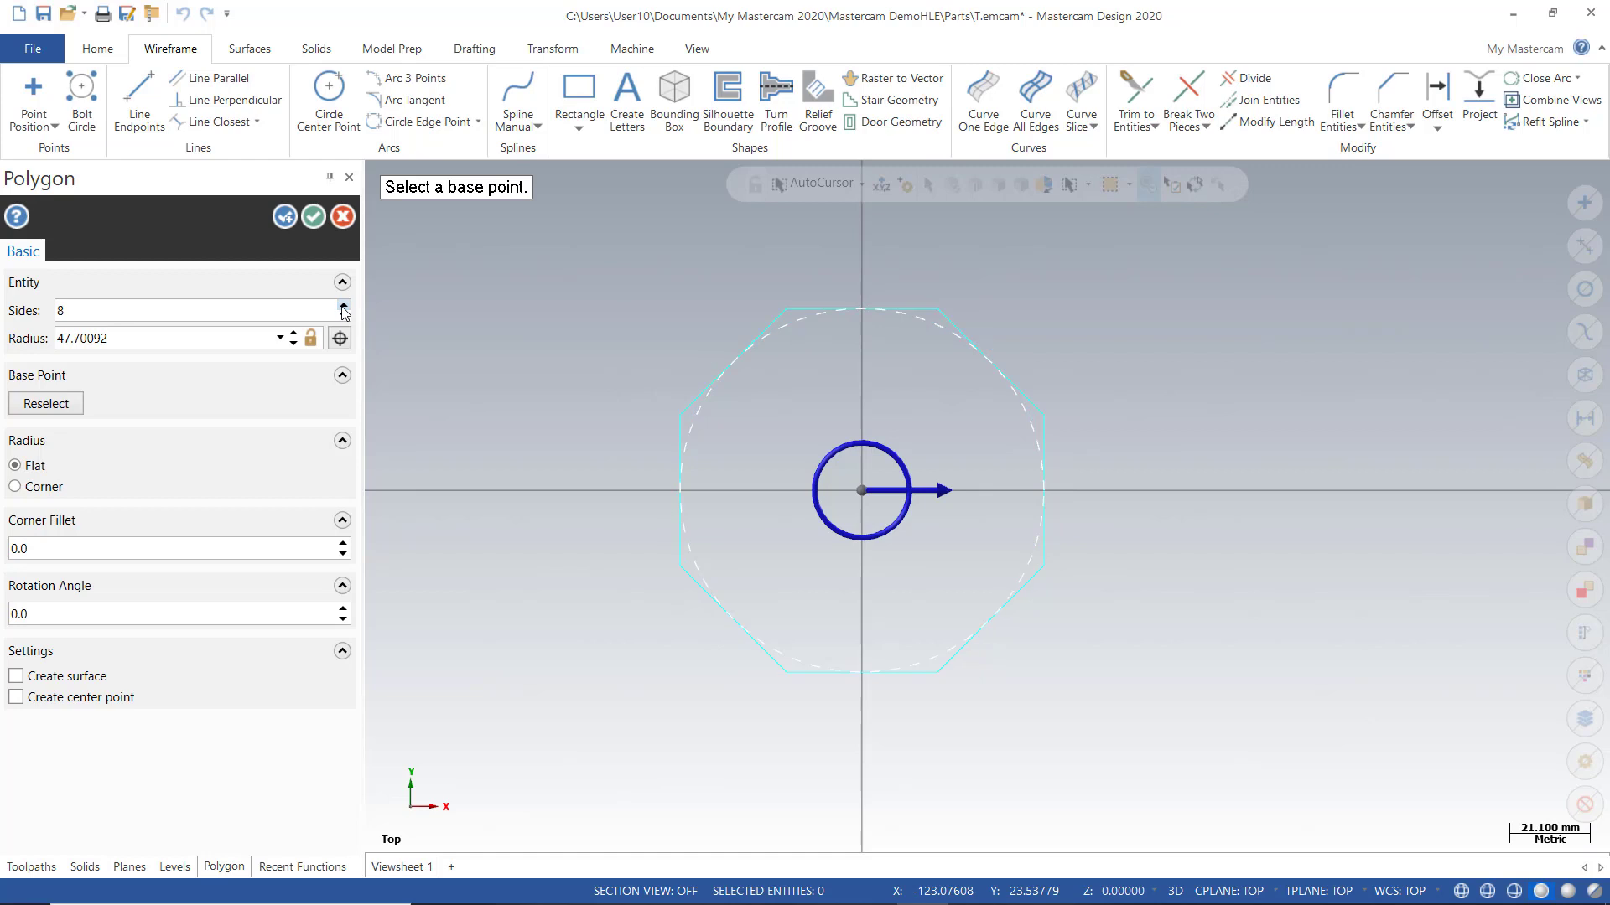
left_click(343, 307)
left_click(343, 307)
left_click(343, 315)
left_click(343, 315)
left_click(343, 315)
left_click(343, 315)
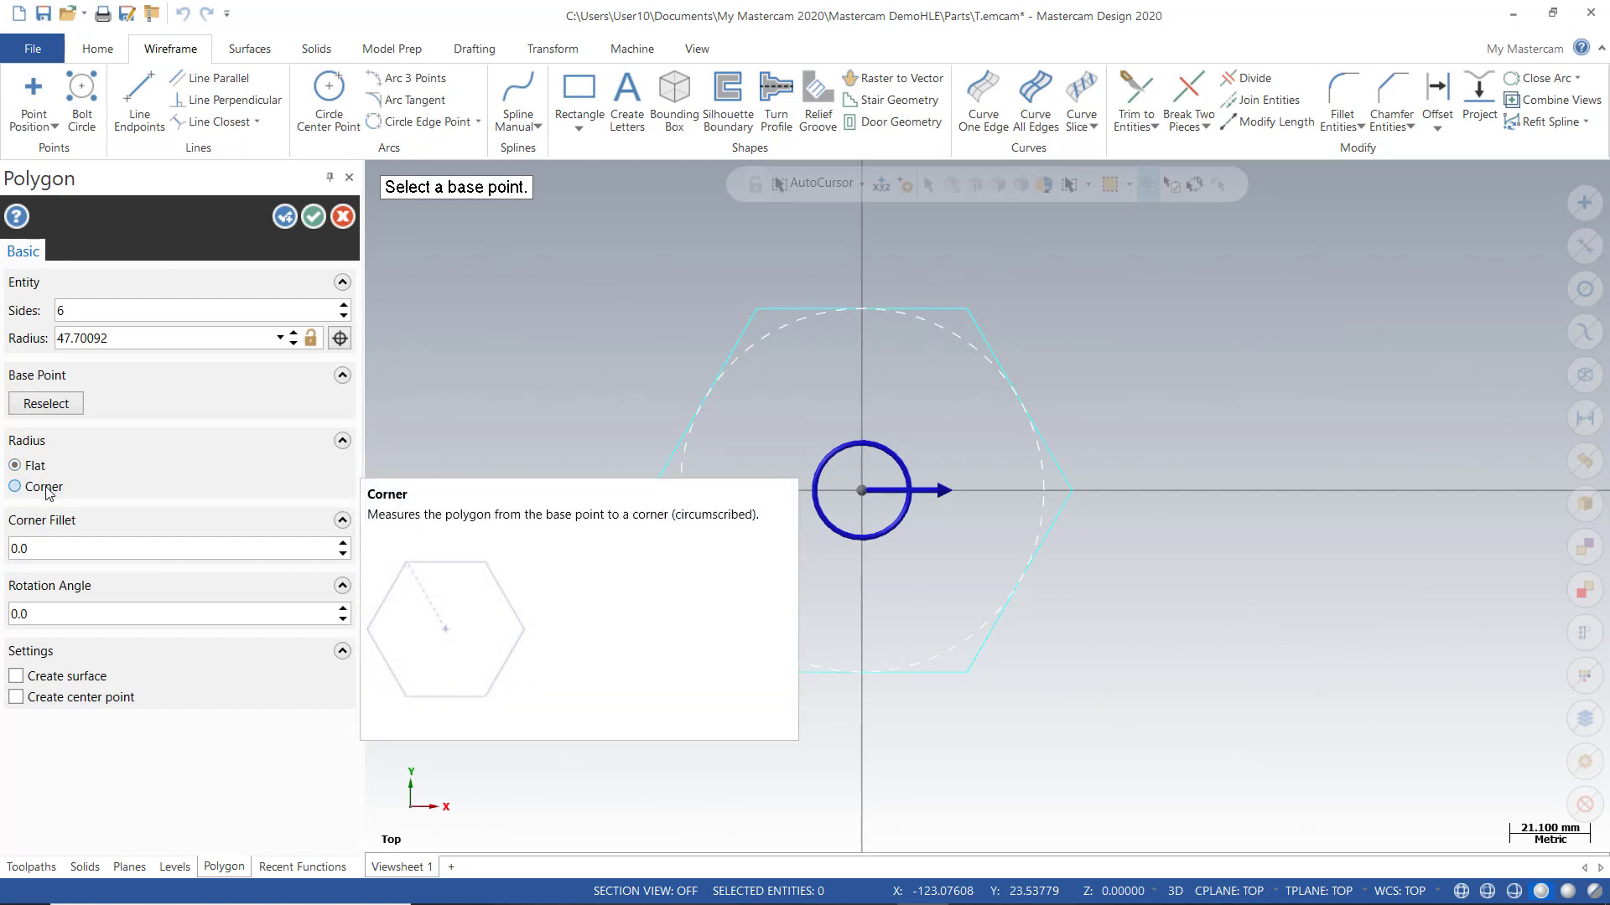
- Set the hexagon's radius to 50 mm and its corner fillet to 0.5 mm
left_click(120, 338)
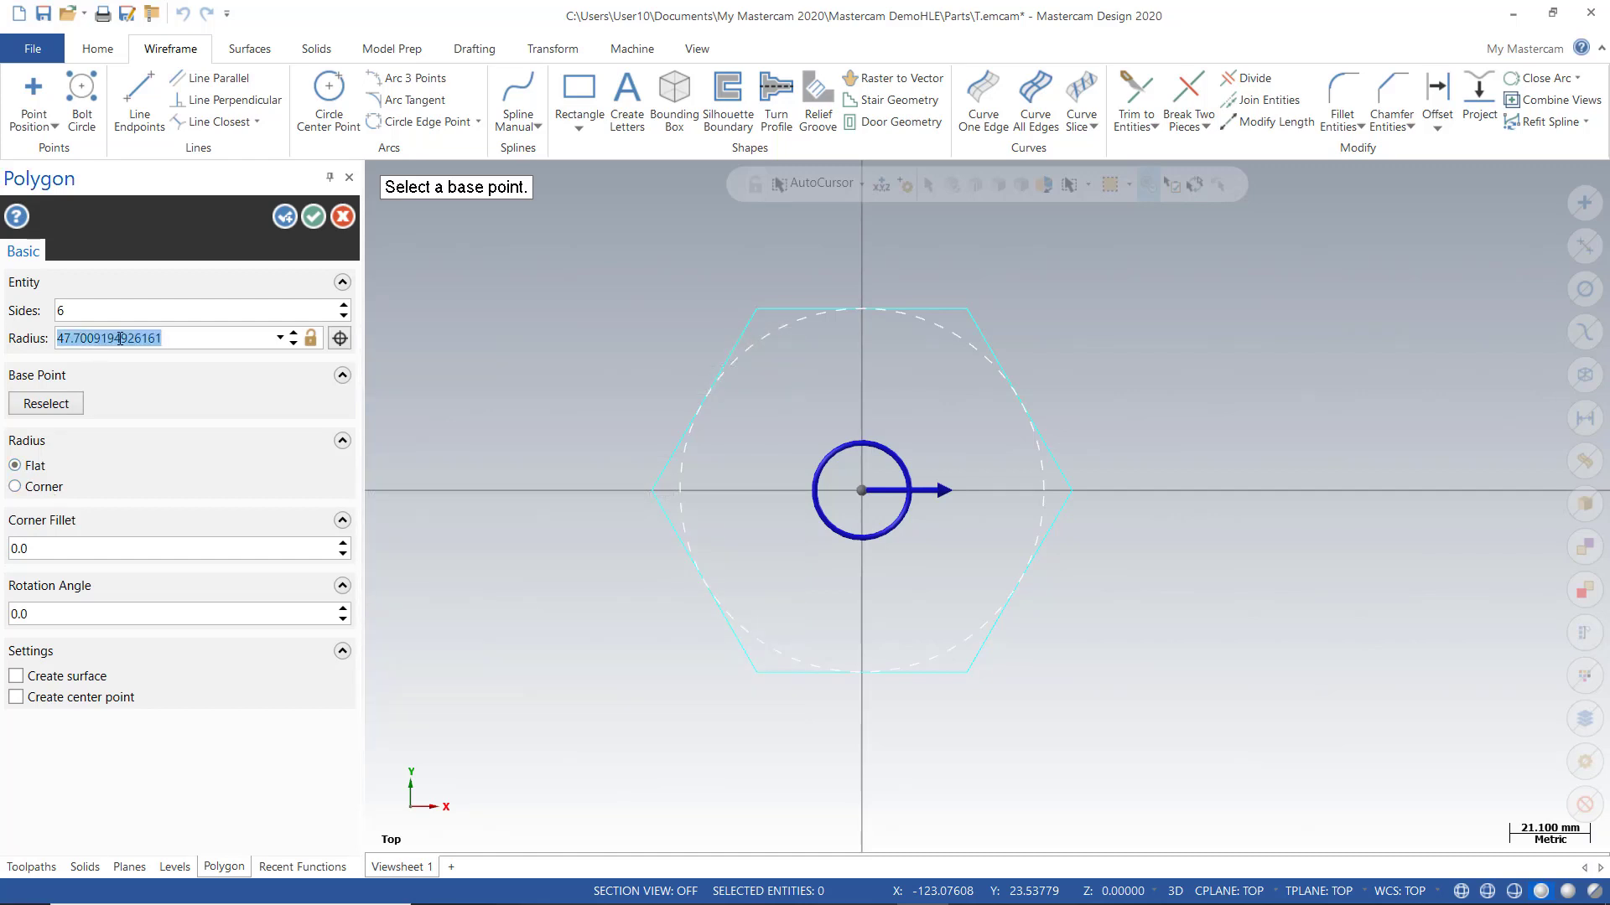
type("50")
key("Return")
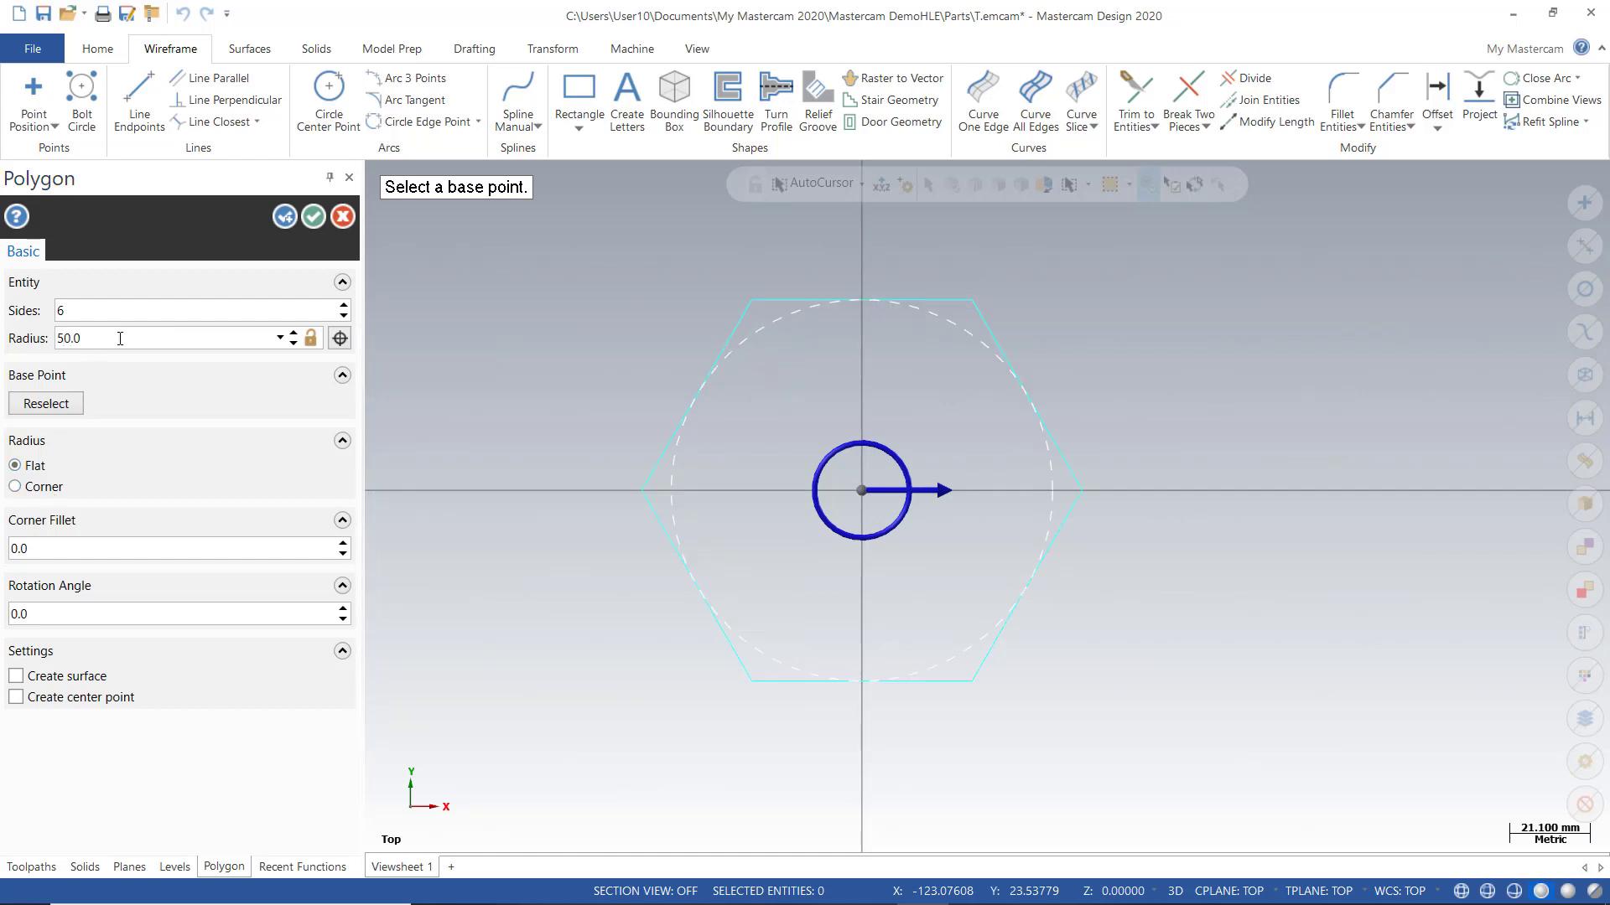
double_click(56, 551)
left_click_drag(55, 551, 2, 558)
key("BackSpace")
key("Return")
- Create the hexagon with a surface and a center point
left_click(16, 678)
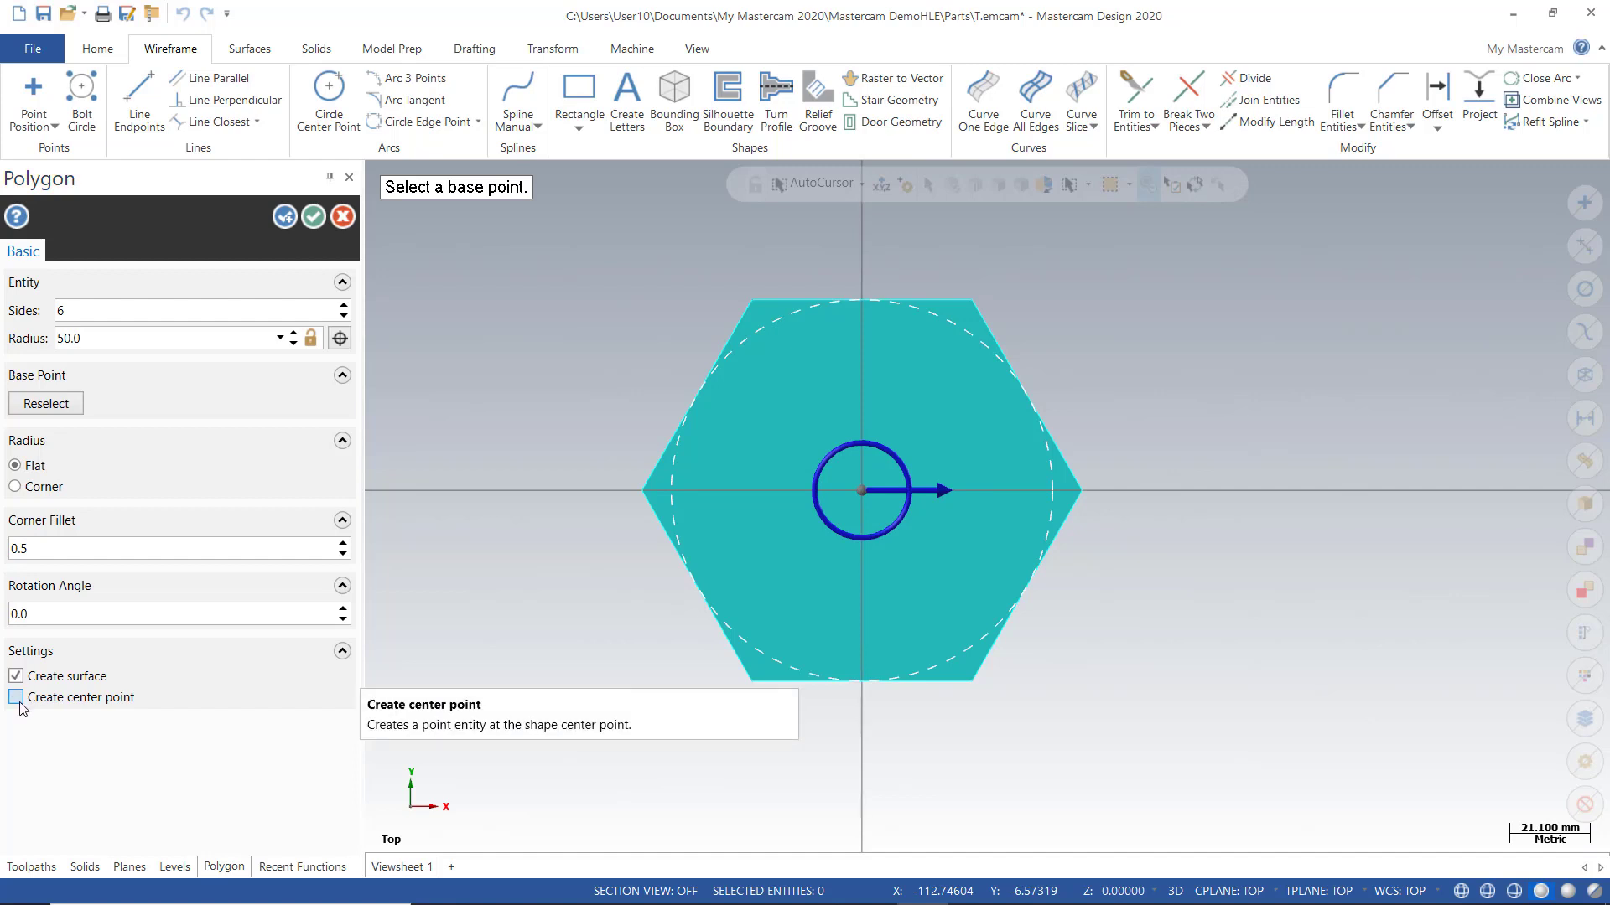
left_click(19, 703)
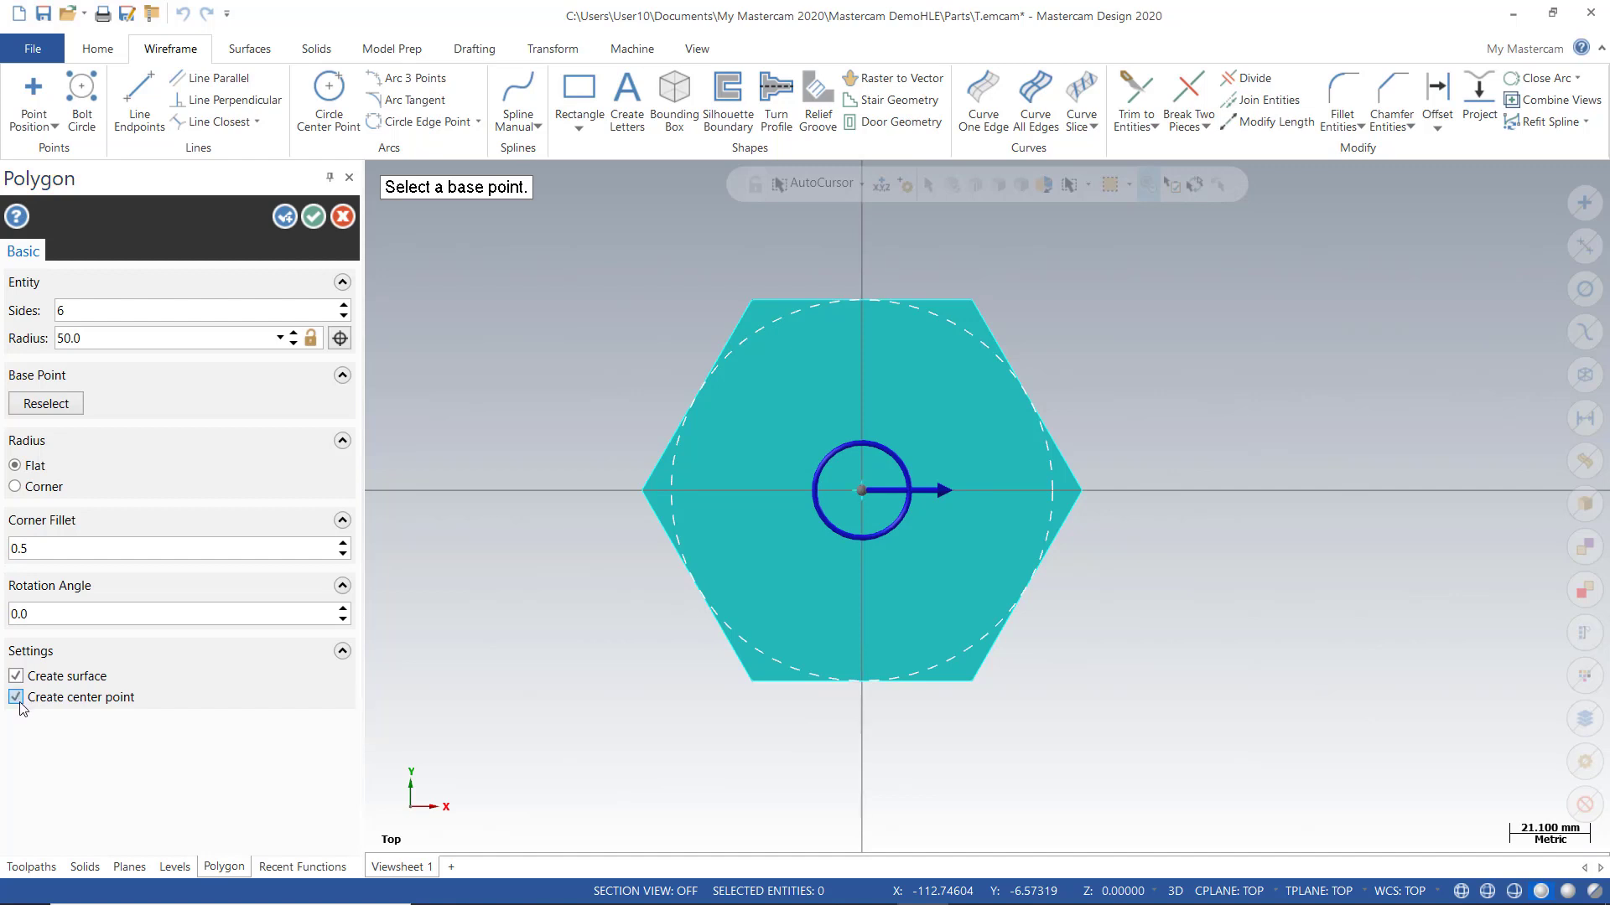
left_click(313, 220)
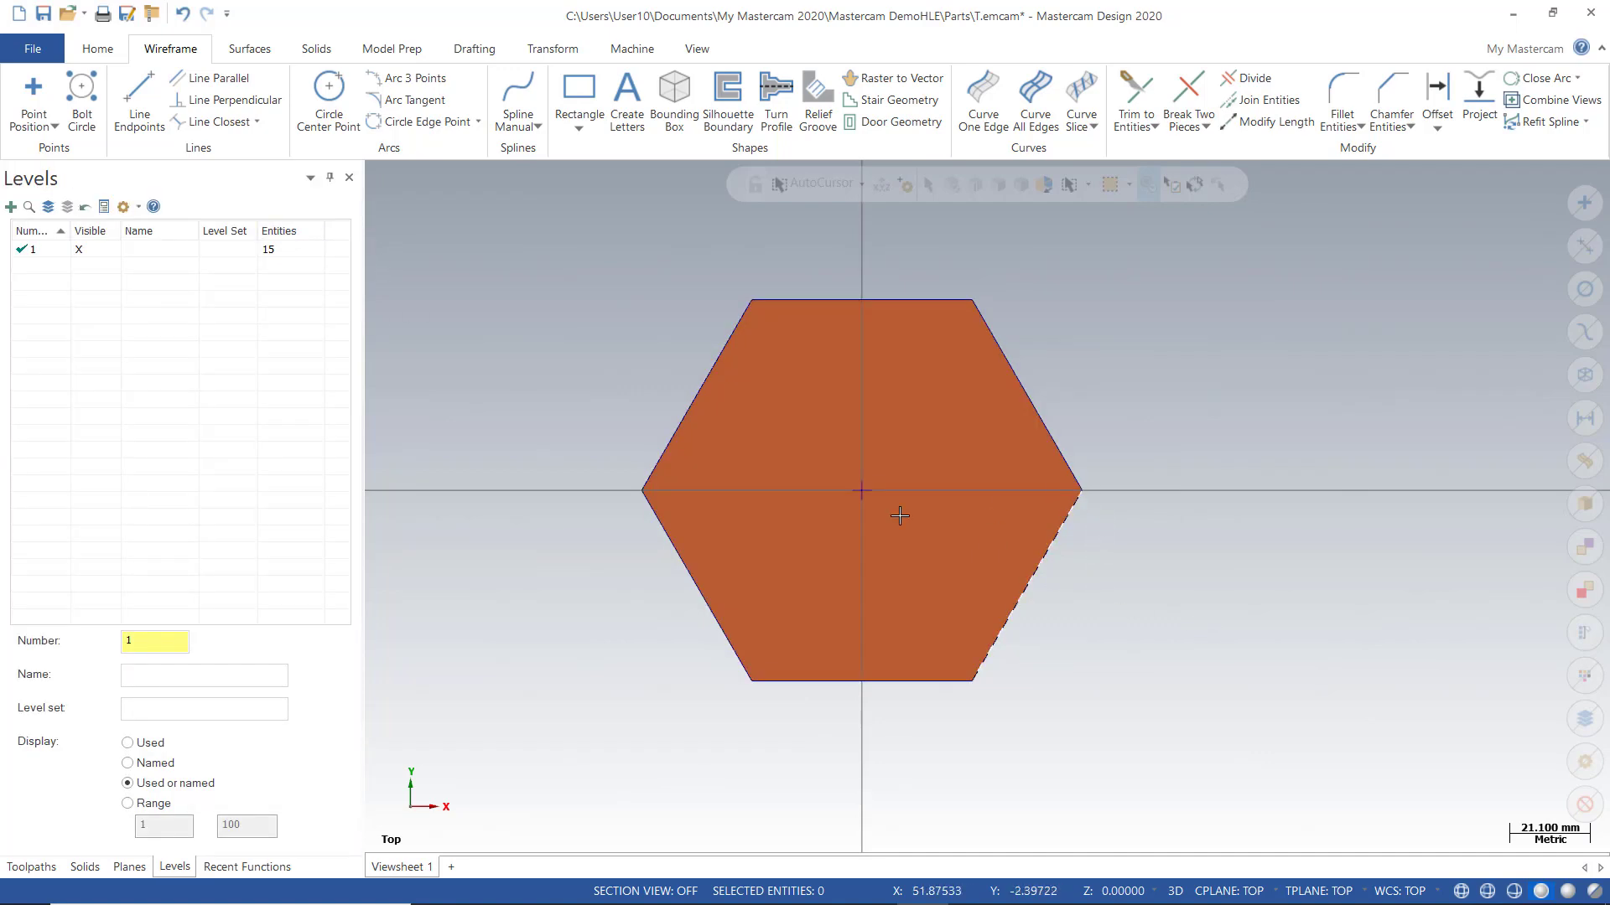
- Undo the hexagon and restore the top view
scroll(855, 492, "up", 3)
scroll(981, 480, "down", 3)
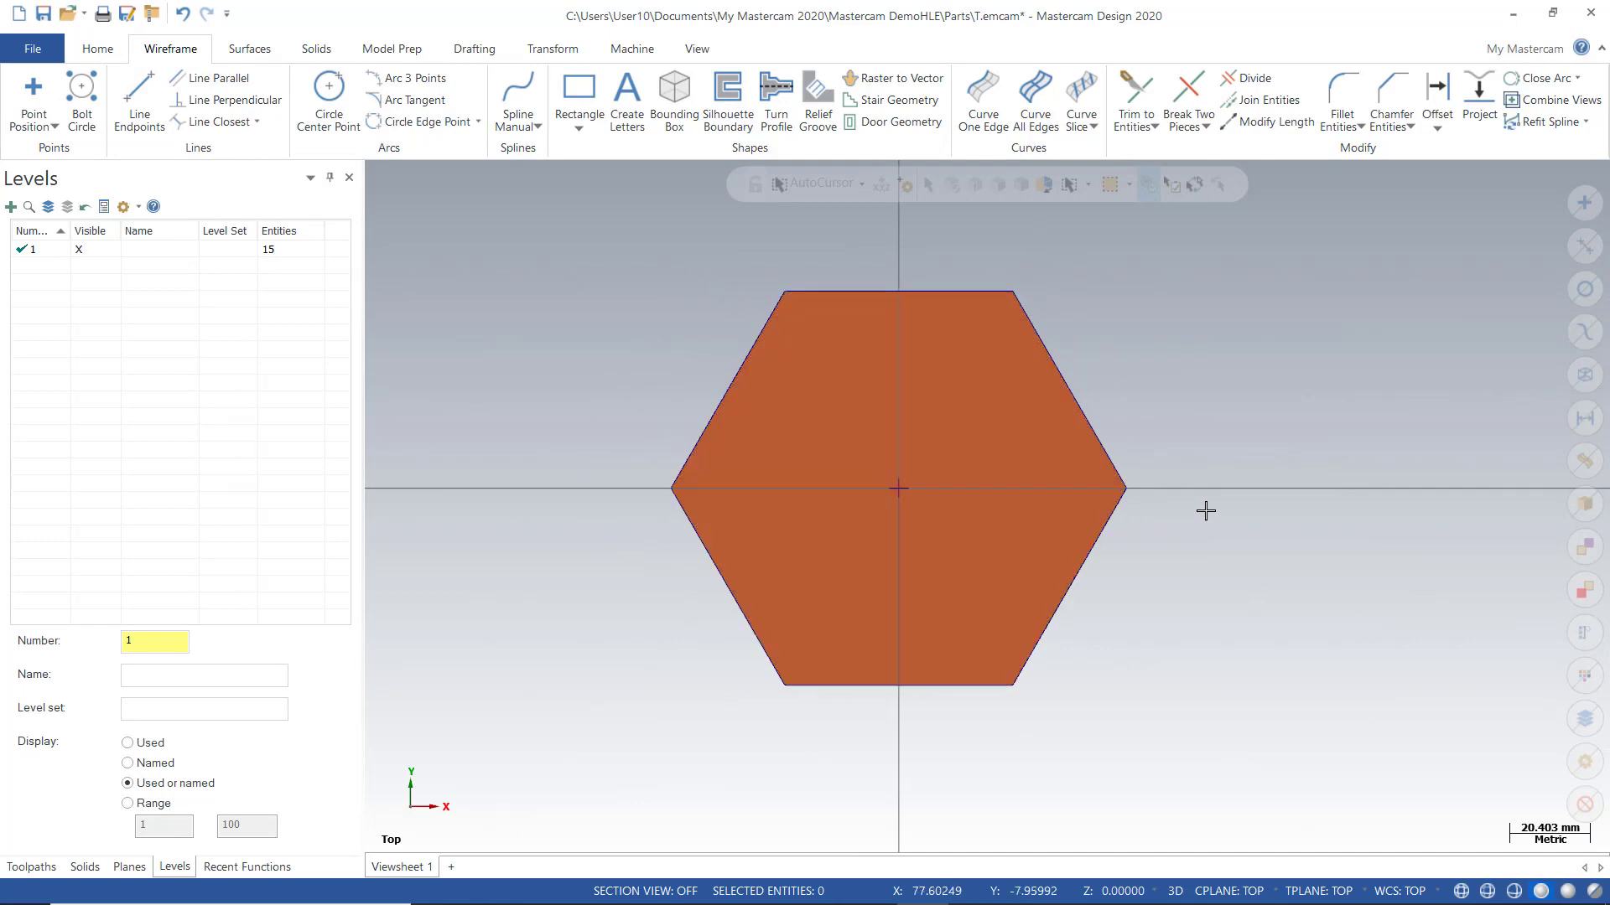
mouse_move(1204, 509)
middle_mouse_down()
mouse_move(1215, 385)
mouse_move(1174, 505)
middle_mouse_up()
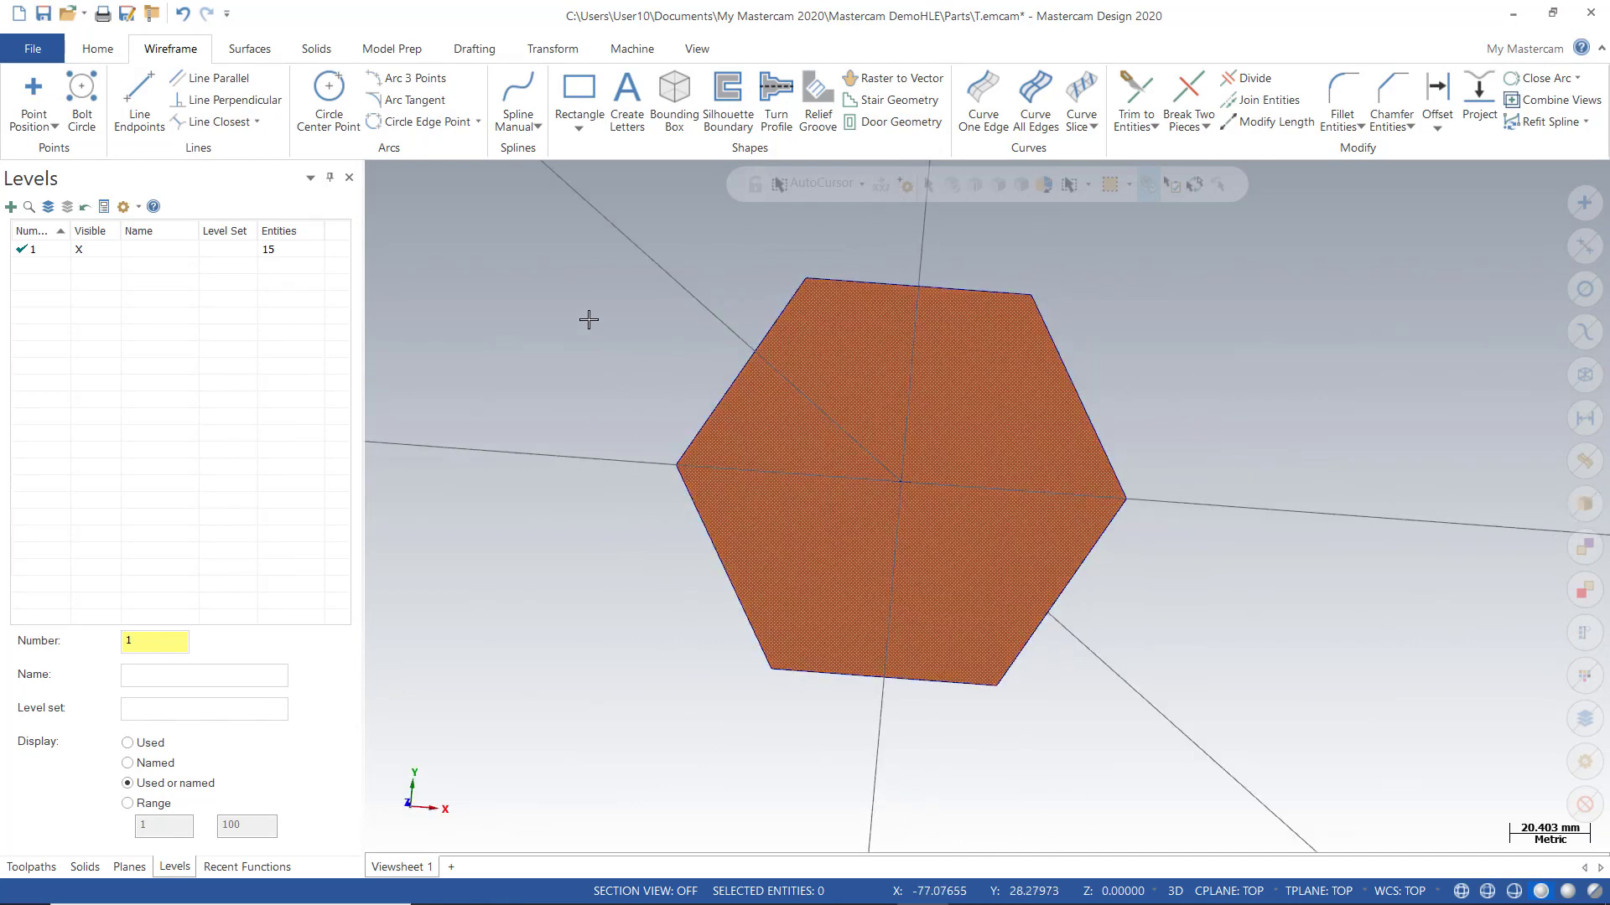
right_click(556, 290)
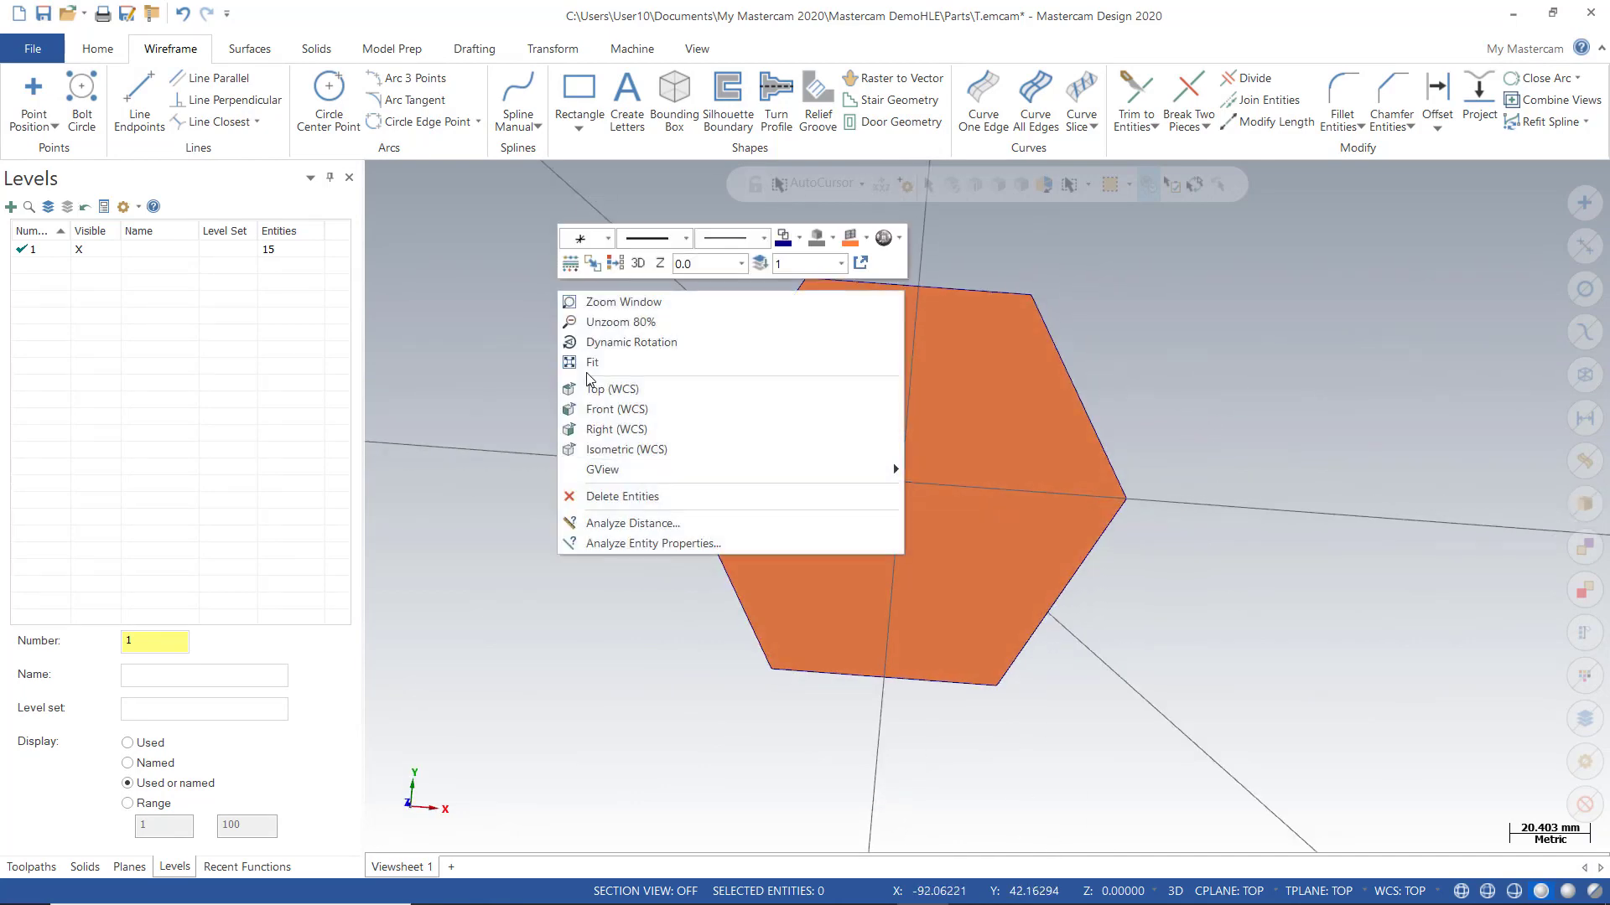
left_click(183, 14)
right_click(591, 346)
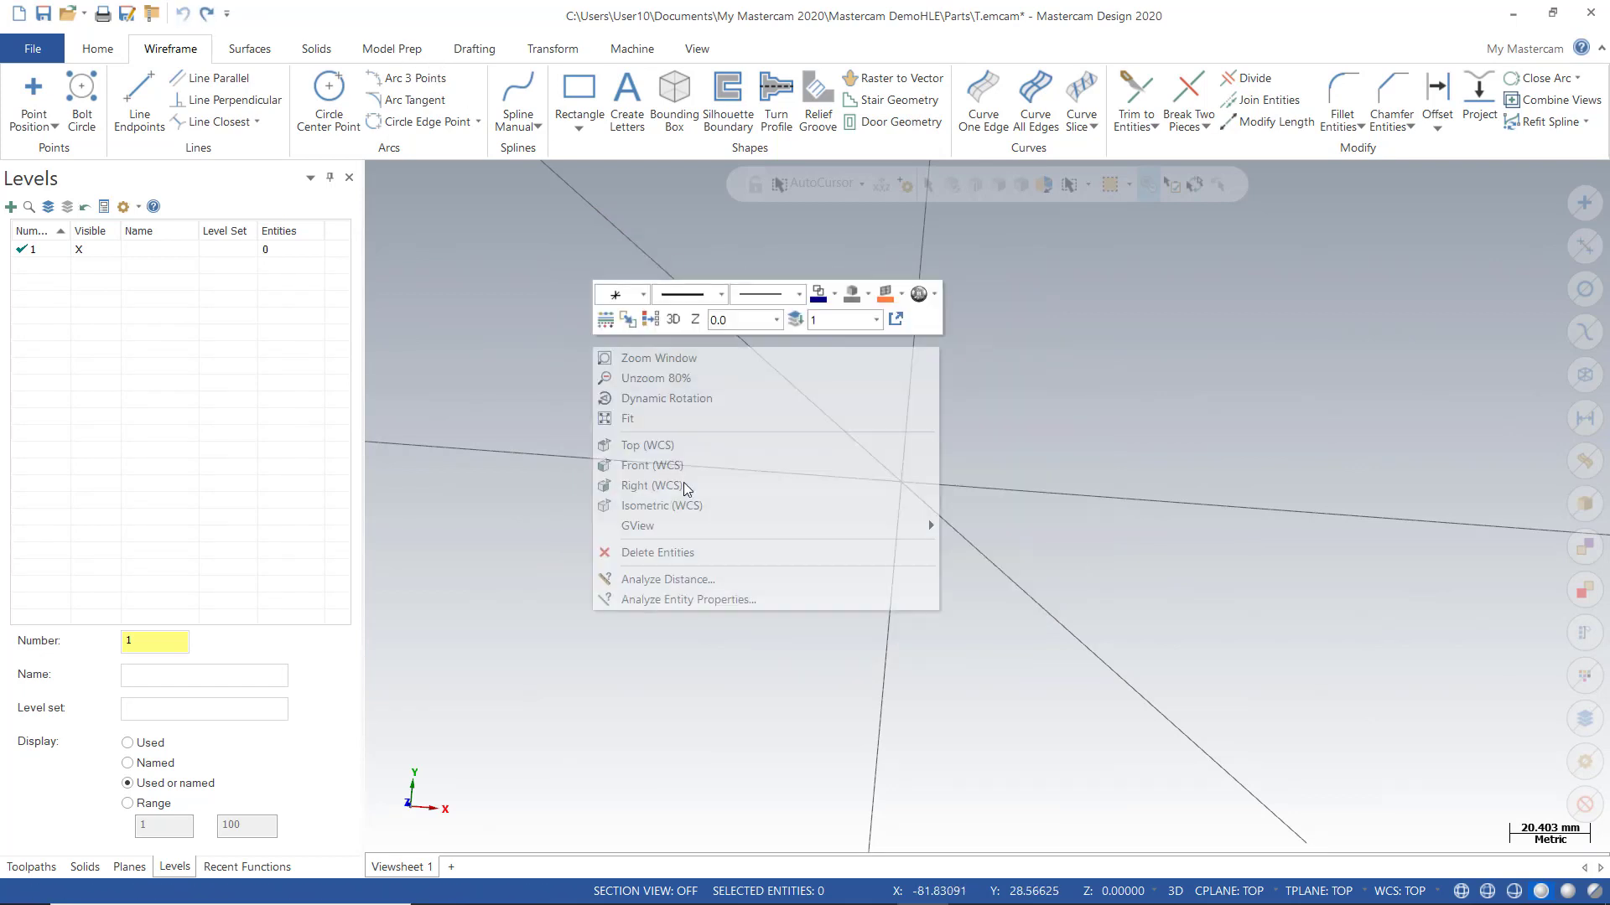
left_click(662, 445)
- Draw a NURBS ellipse centred on the origin with radii of about 49 mm in X and 21 mm in Y
left_click(577, 129)
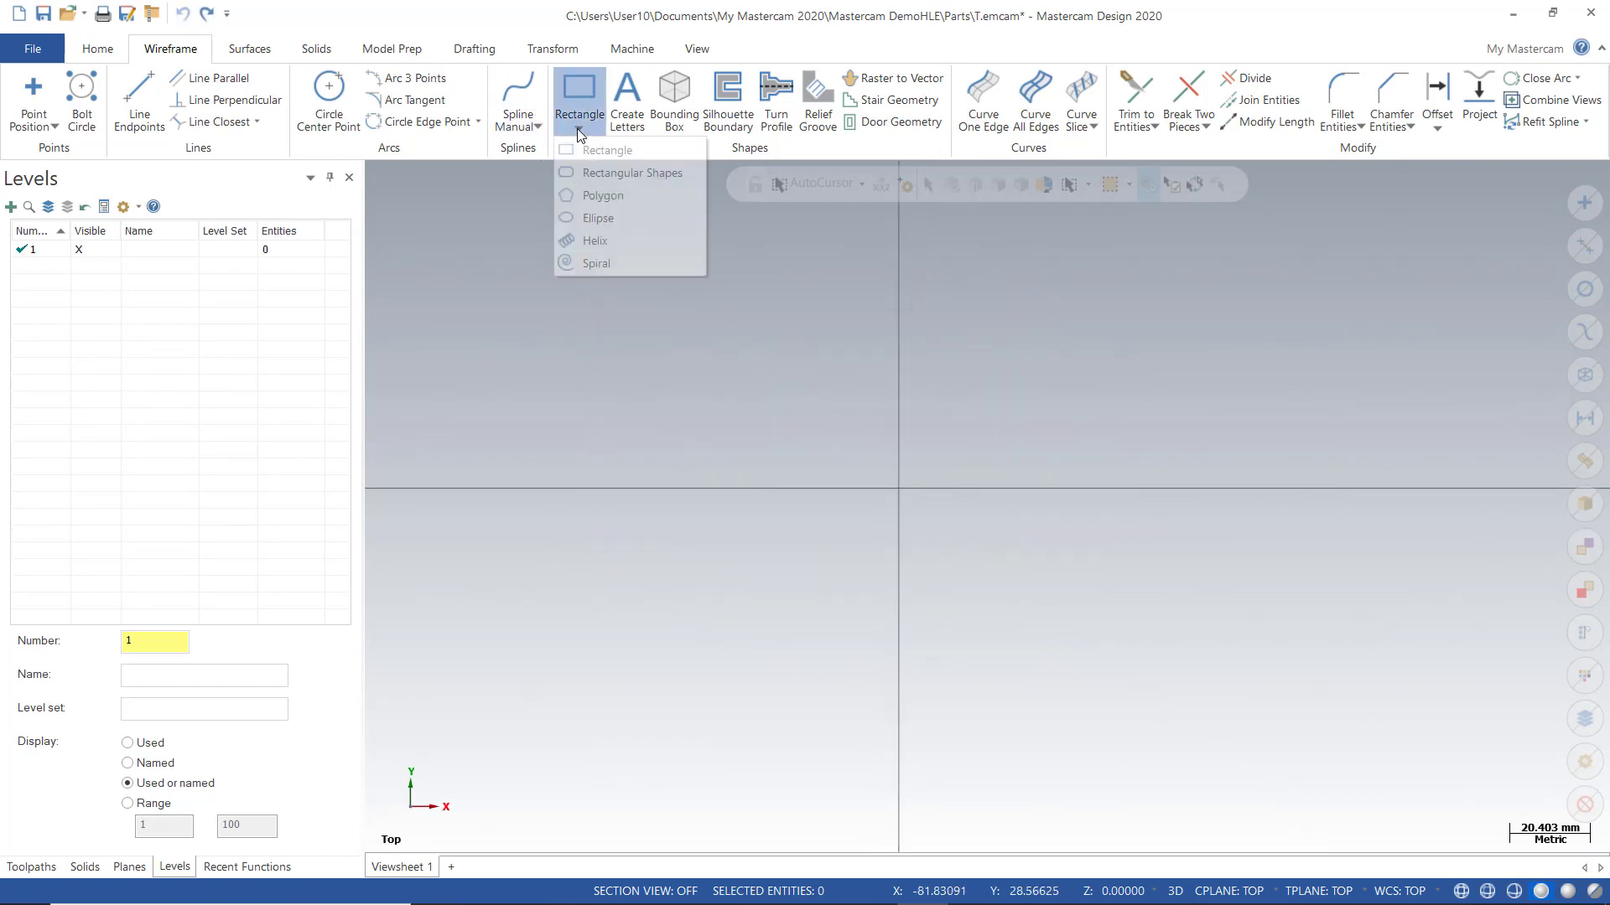
left_click(606, 219)
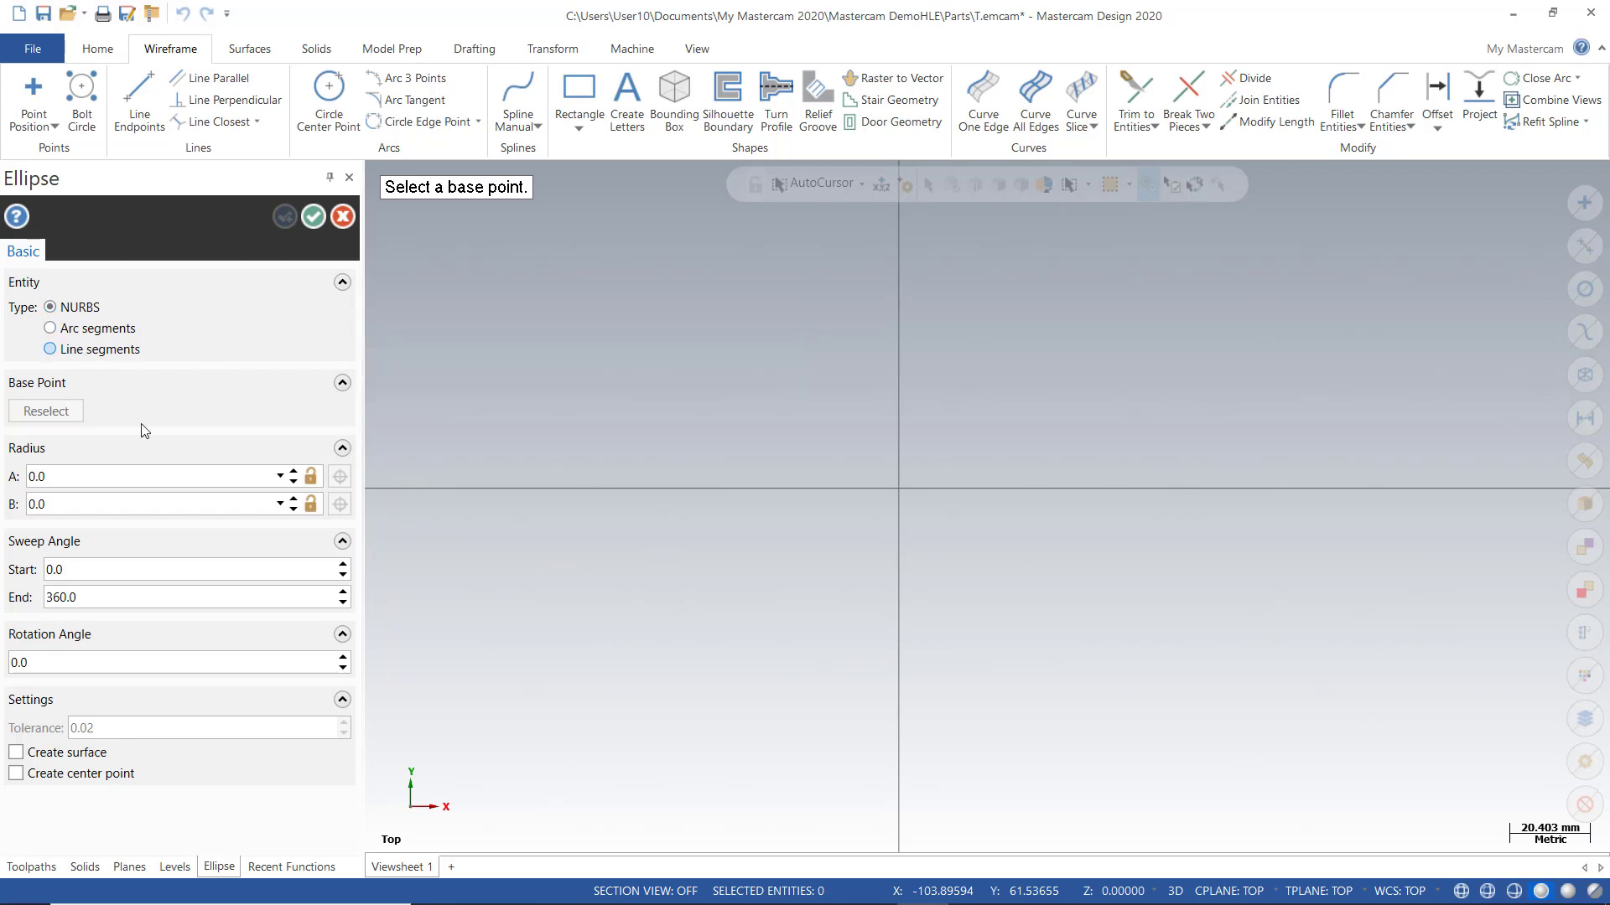
left_click(898, 489)
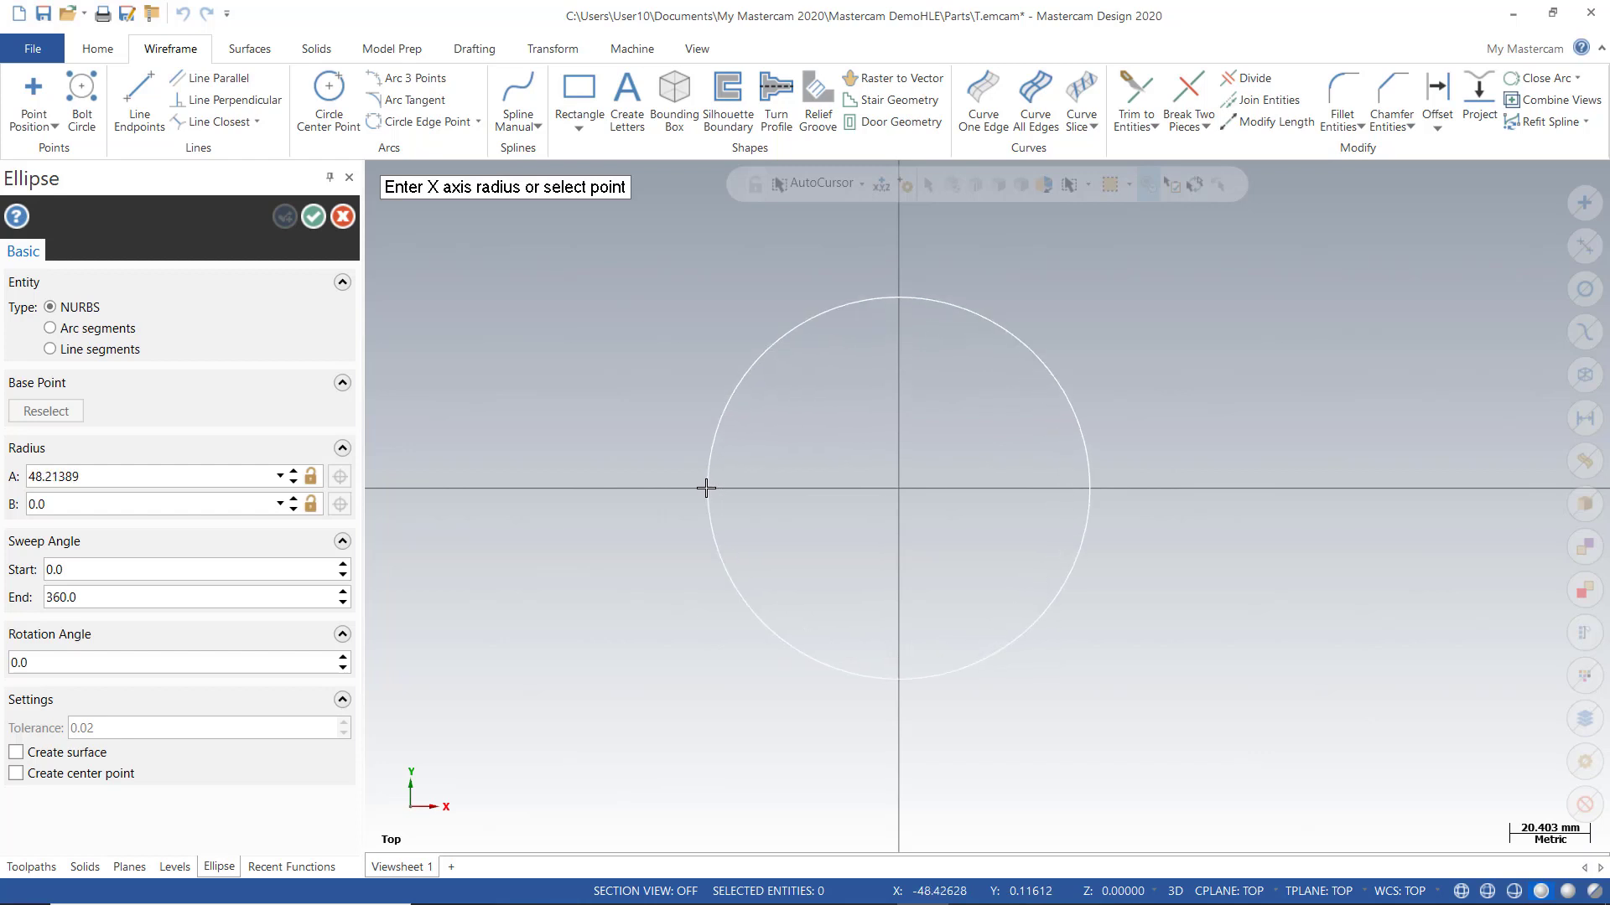
left_click(708, 488)
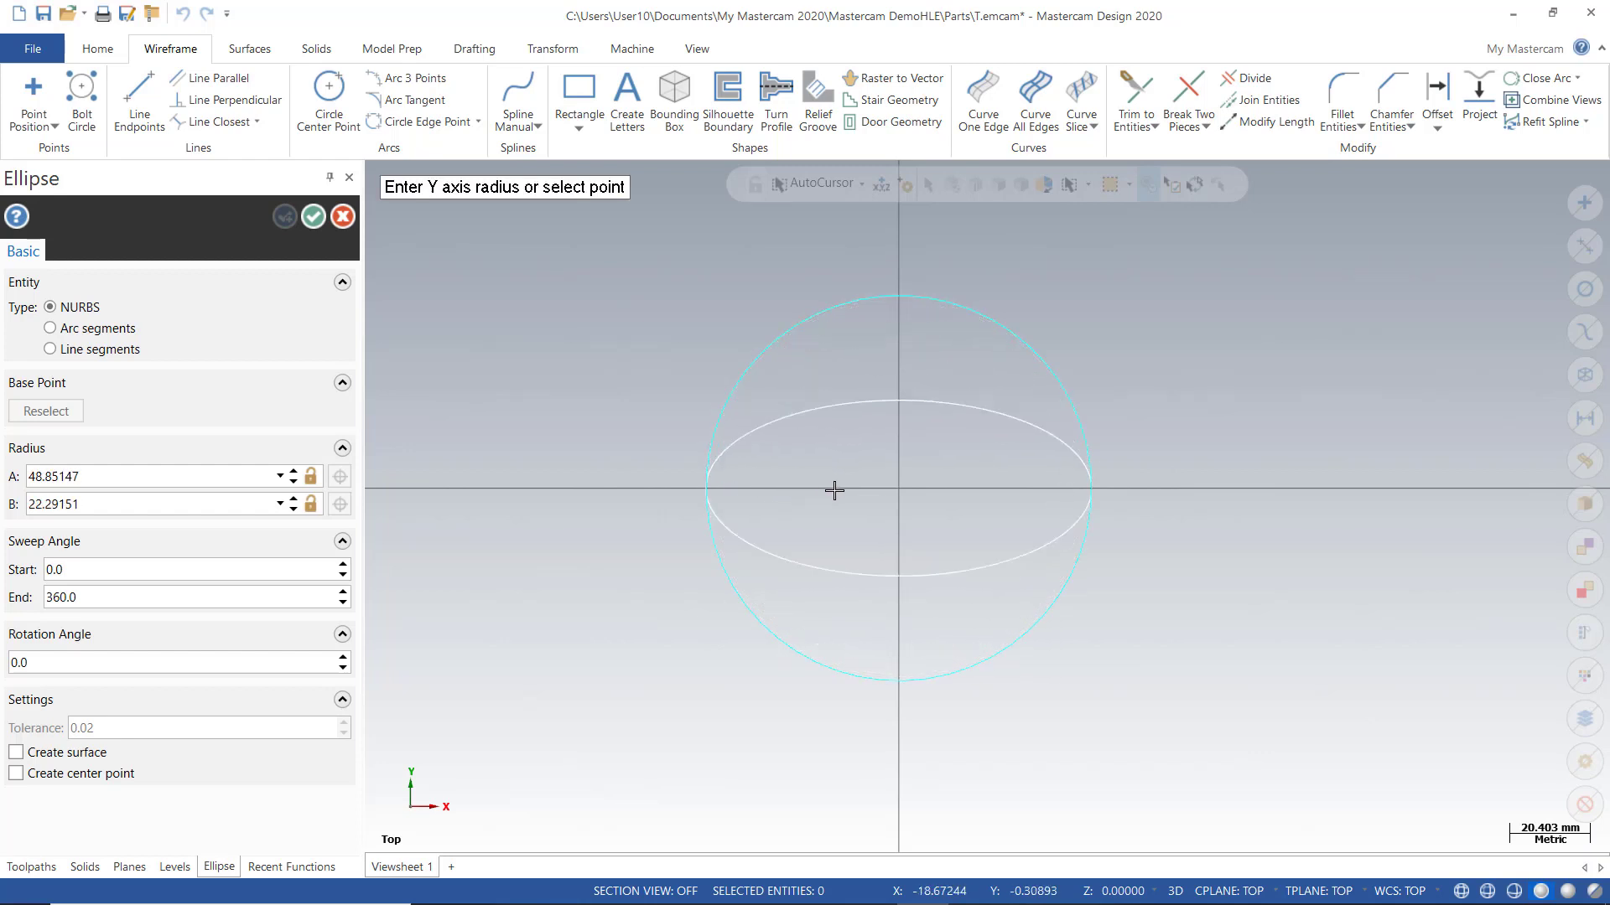
left_click(896, 405)
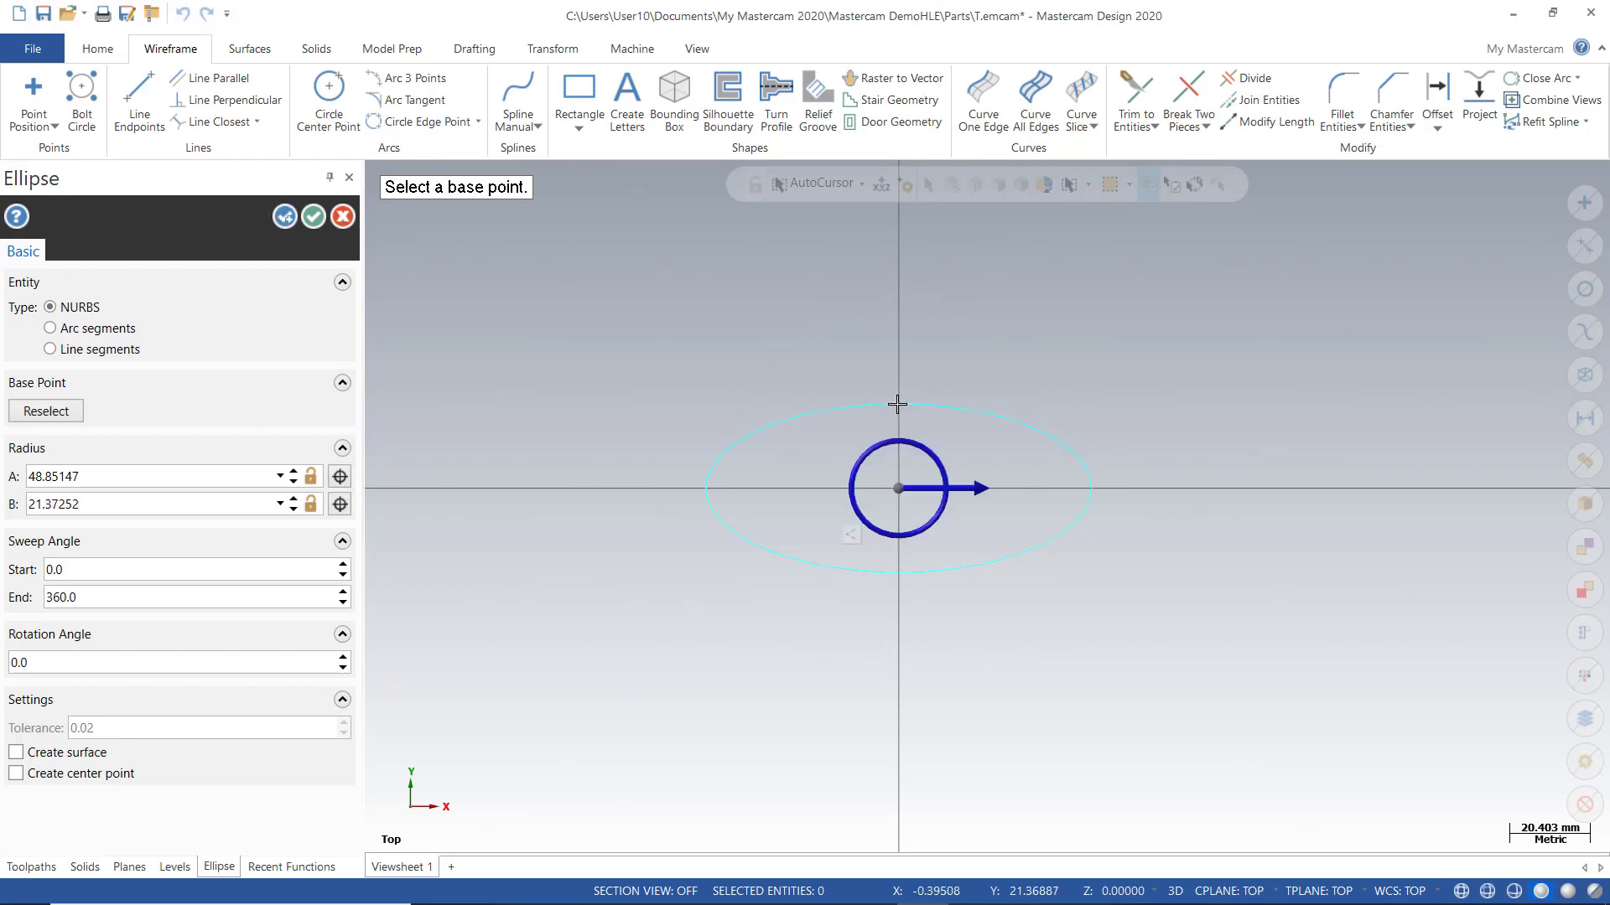
- Set the ellipse's radius A to 50 mm, radius B to 20 mm and sweep end angle to 300 degrees
left_click(99, 475)
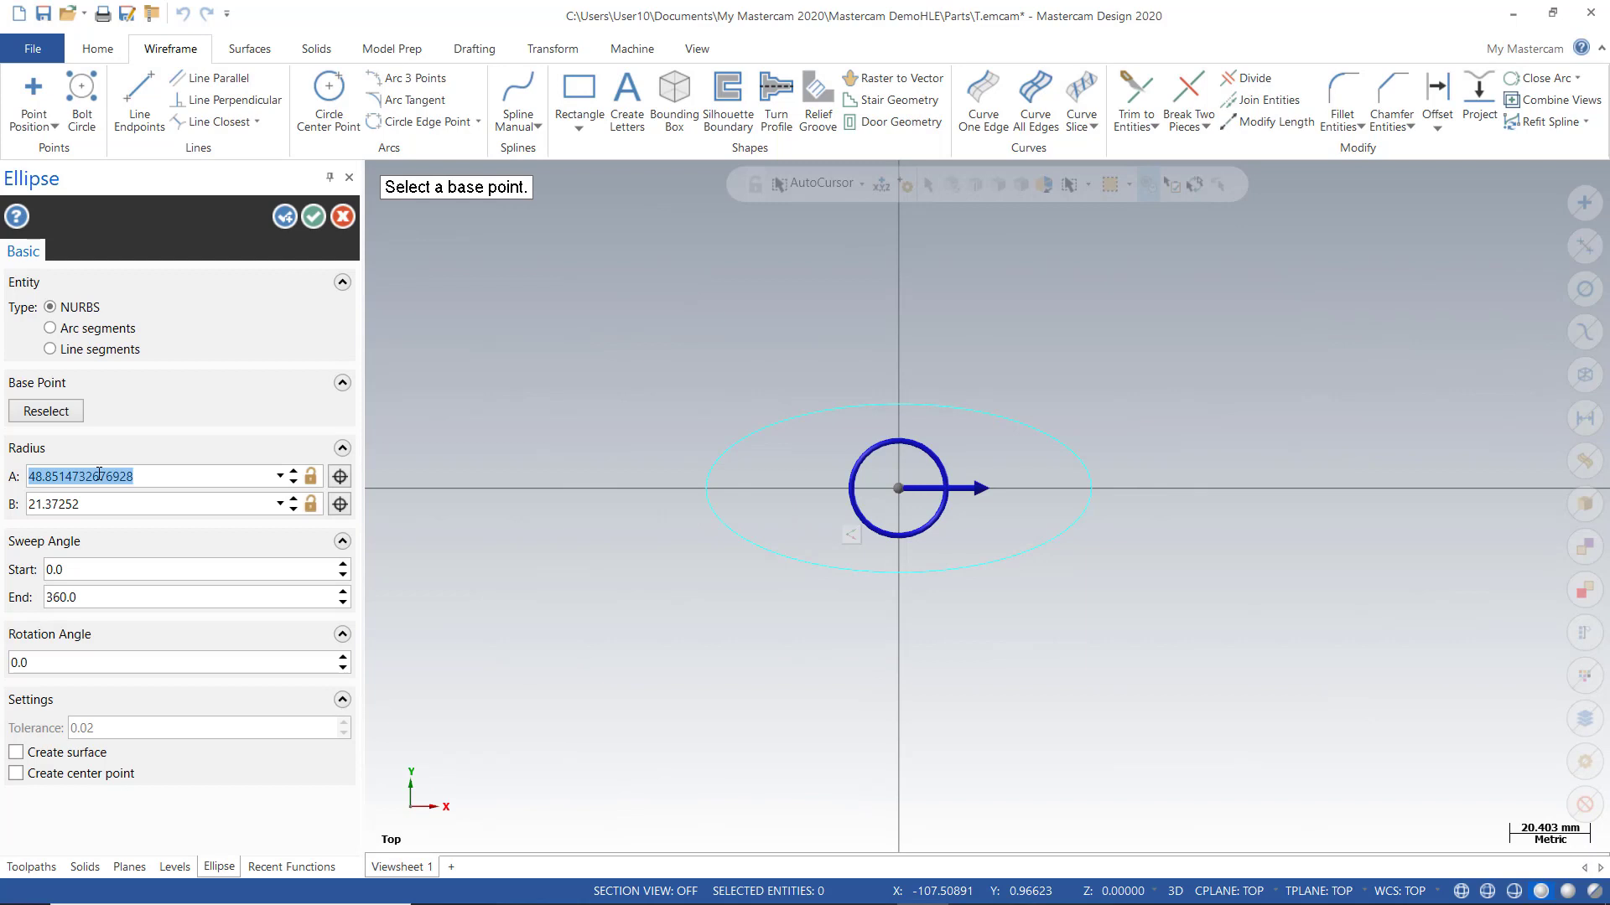
type("50.0")
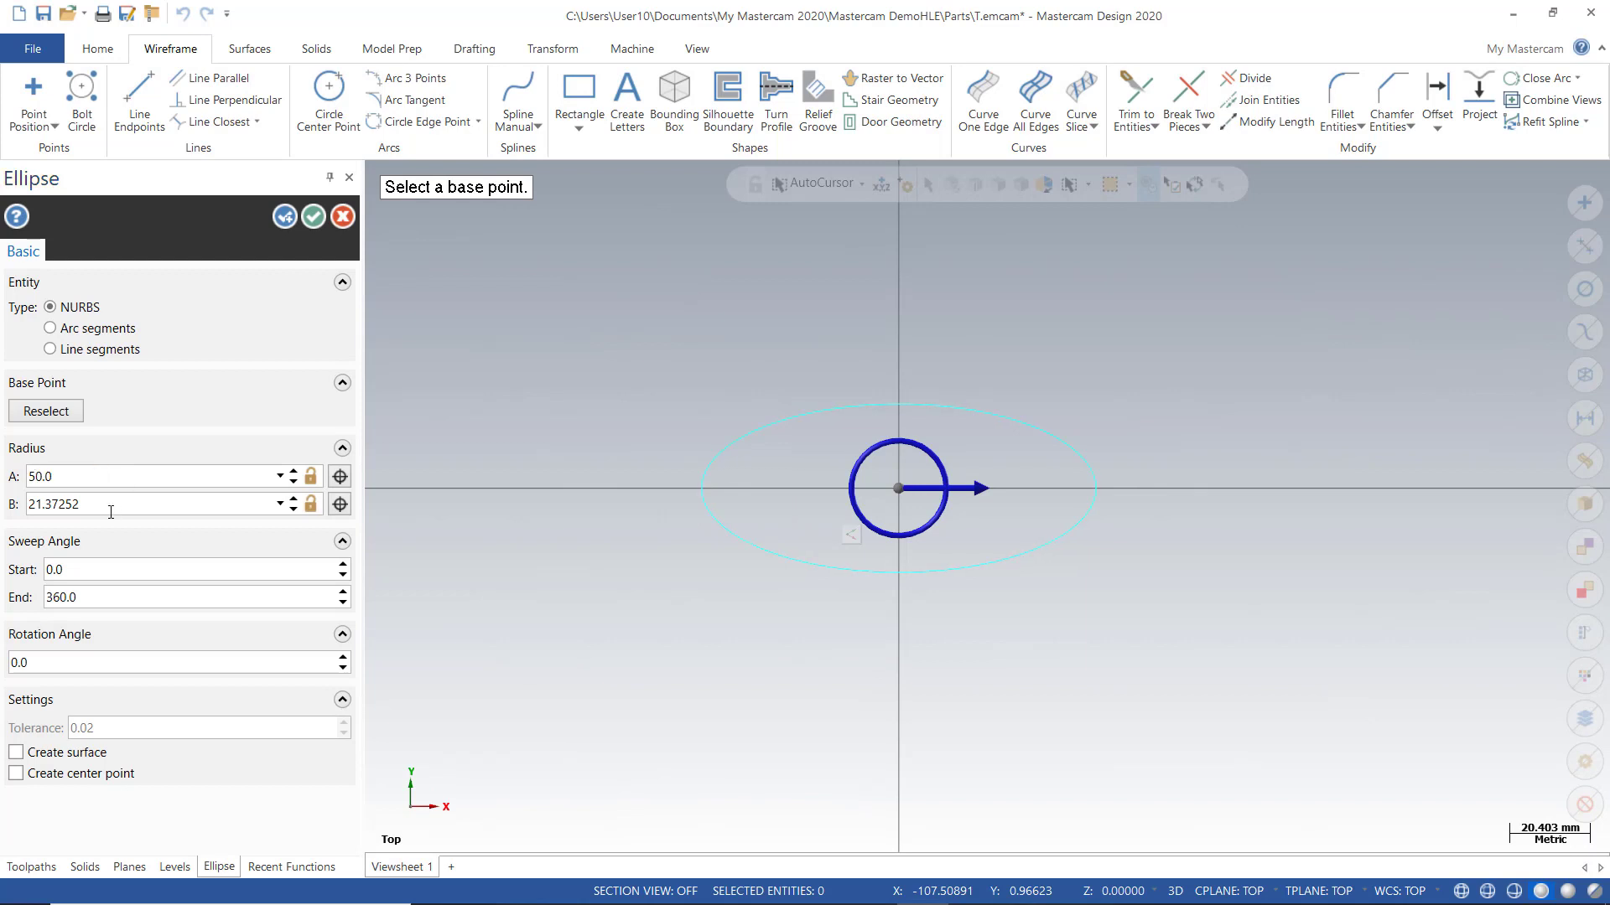
left_click(111, 506)
type("20.0")
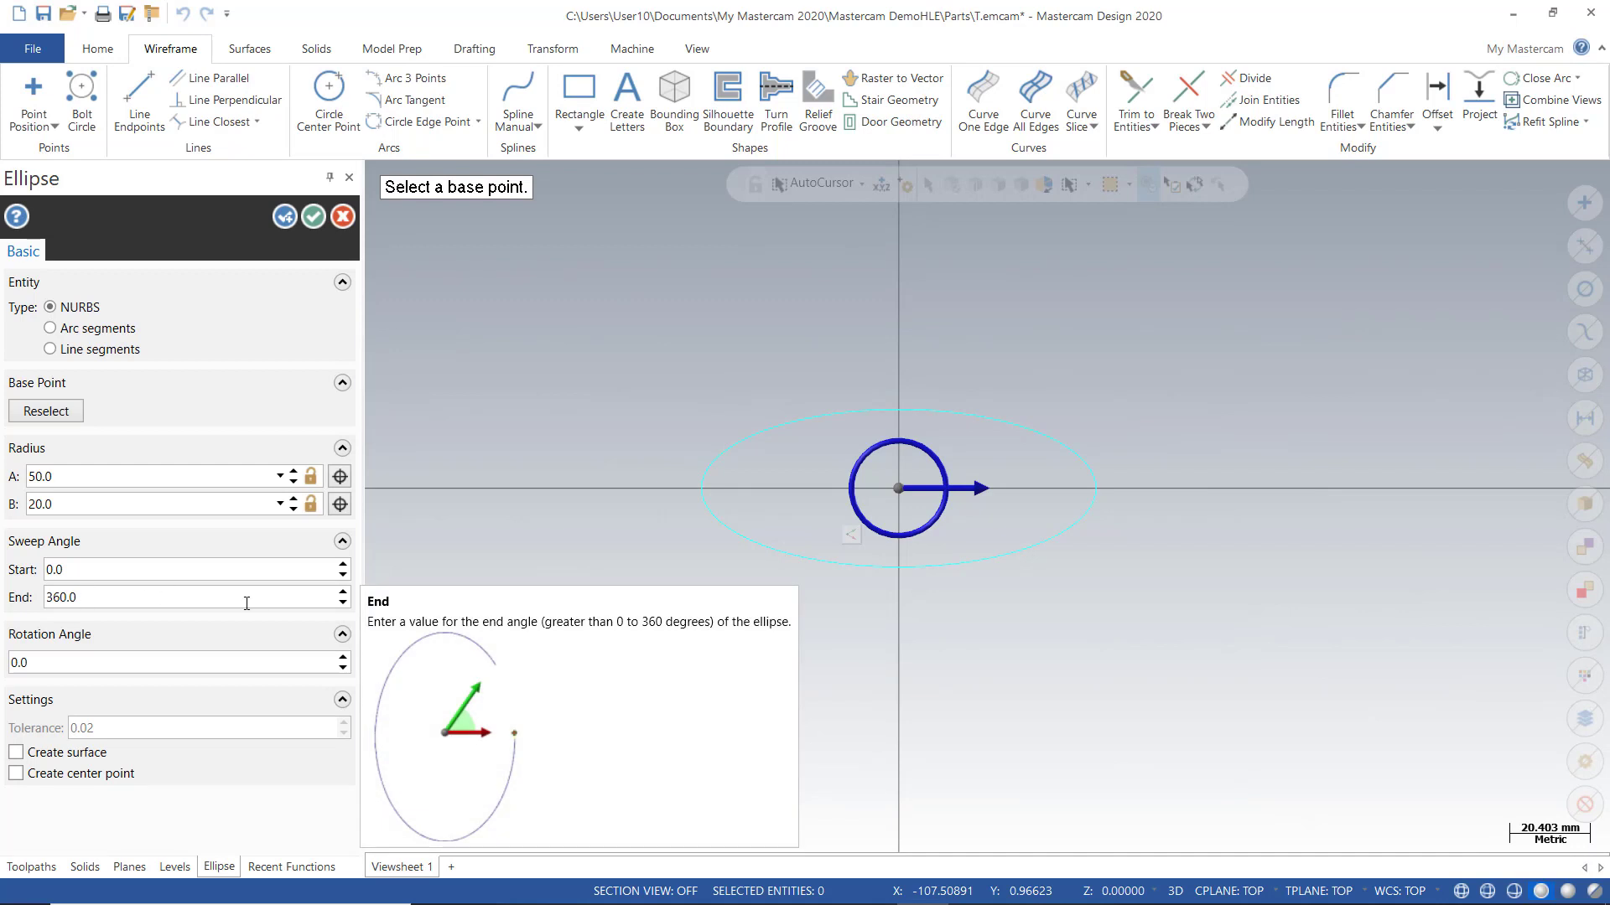
left_click(124, 595)
type("300")
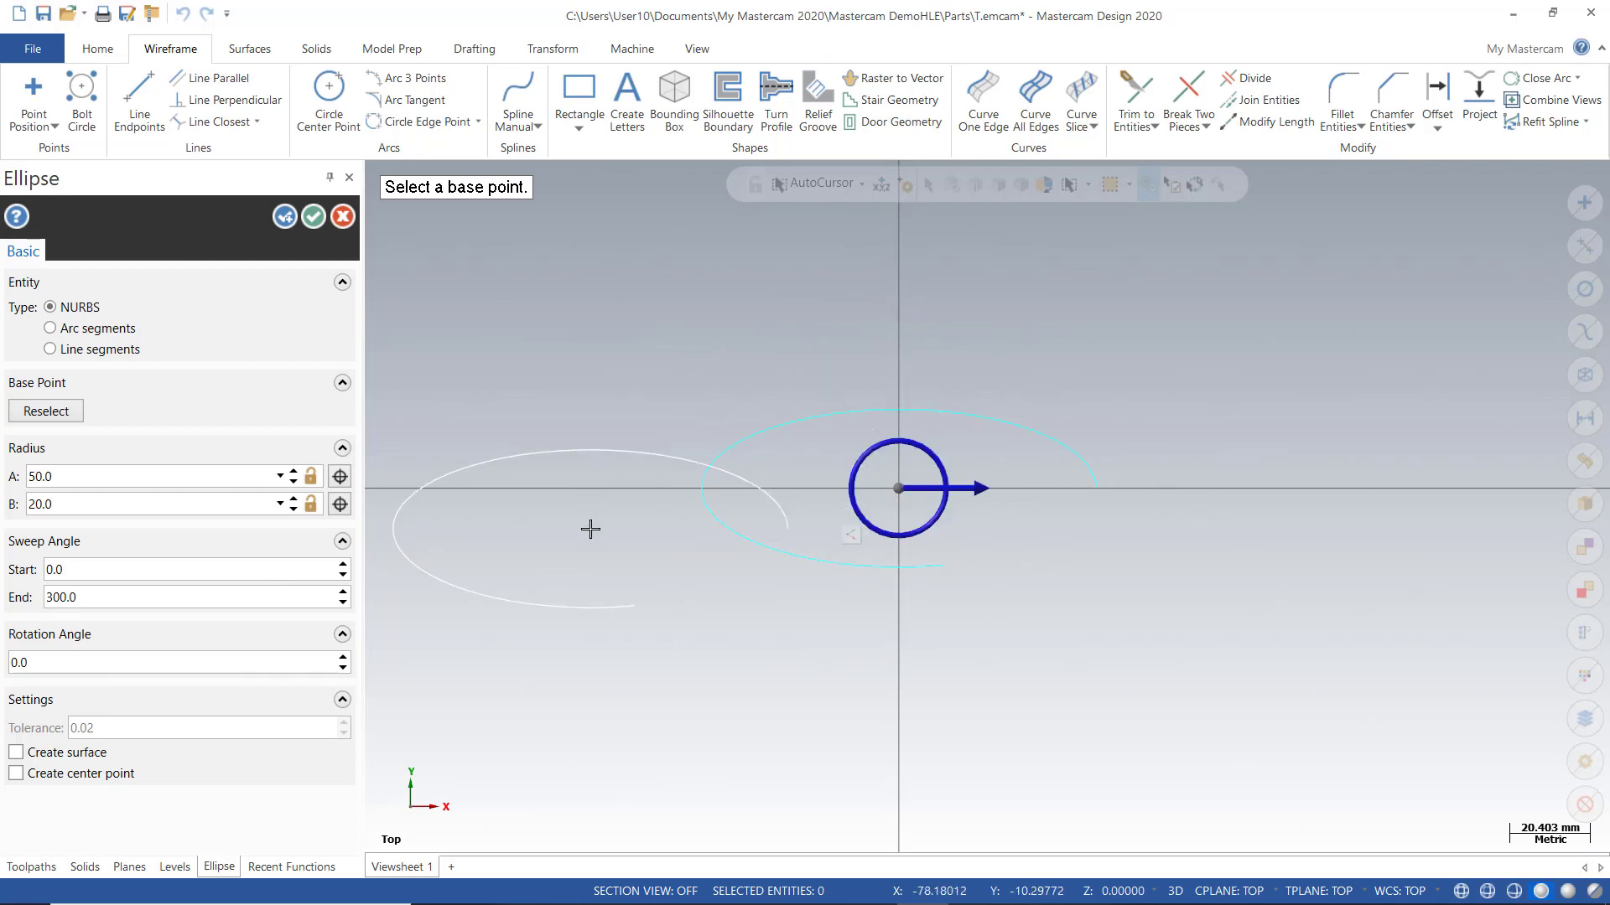
- Create the partial ellipse with a center point, and undo it
left_click(16, 773)
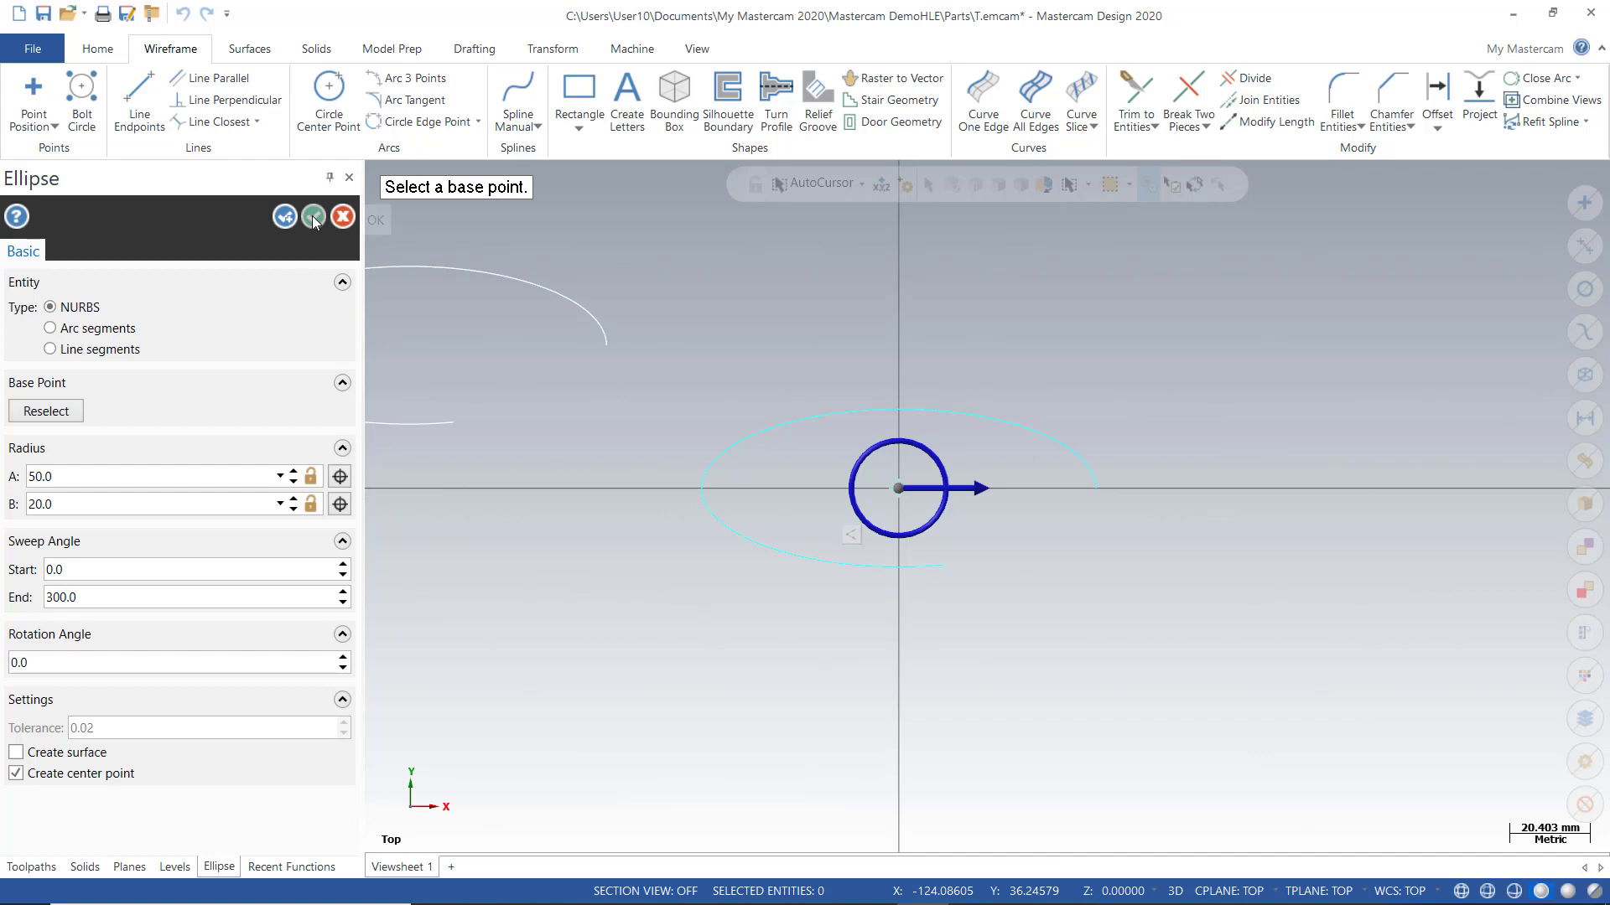
key("alt+z")
key("Return")
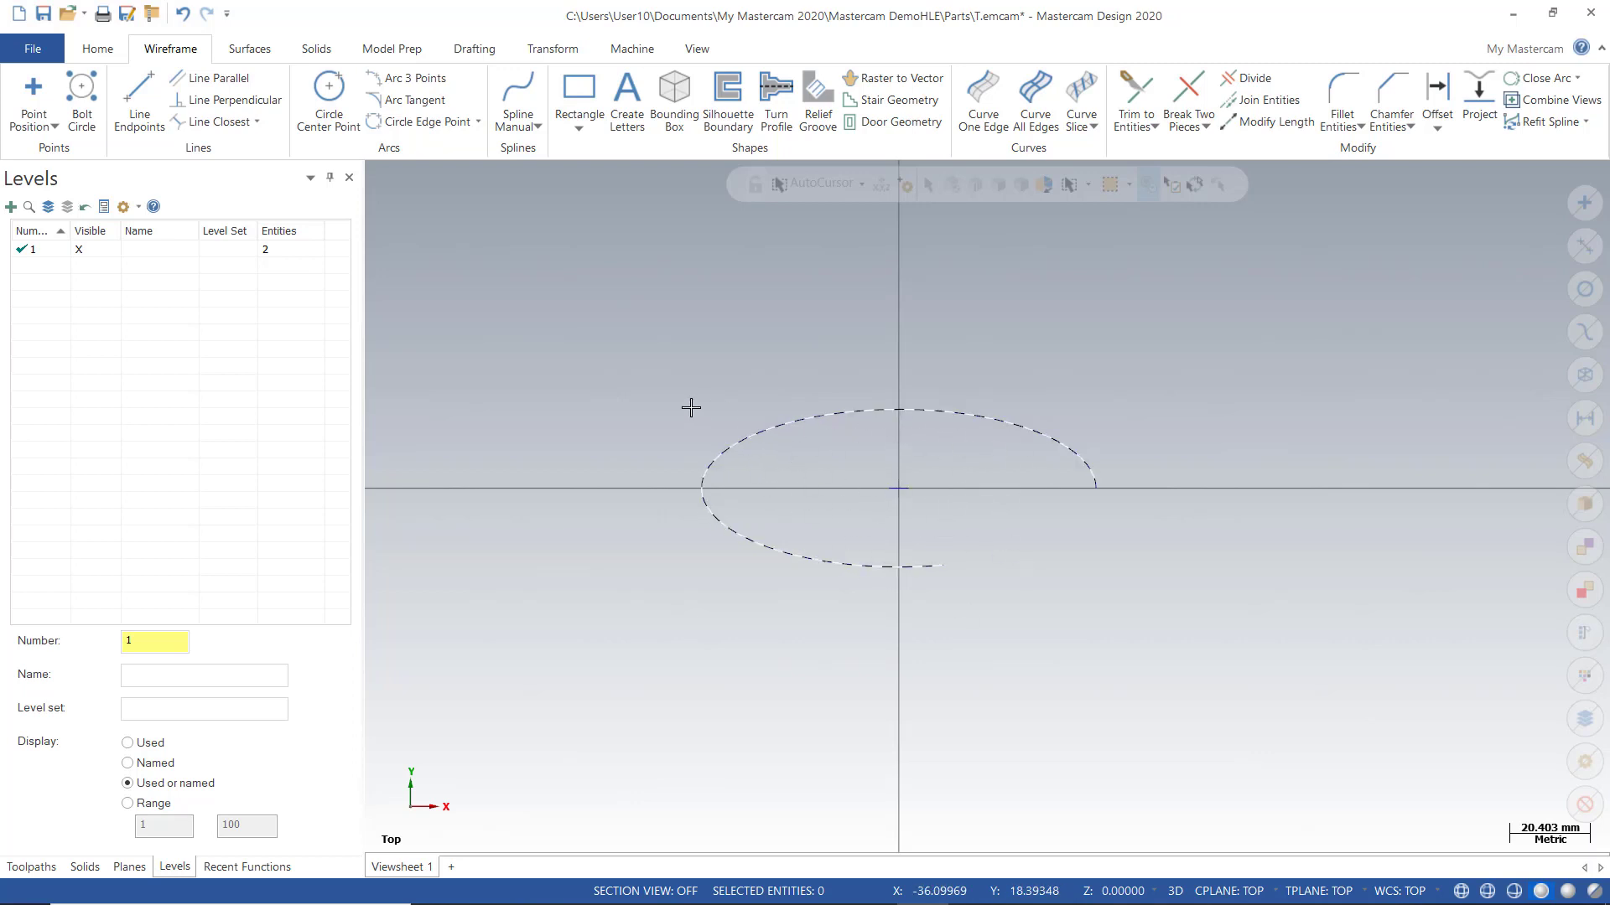
left_click(182, 15)
- Start a helix with its base point at the origin
left_click(538, 127)
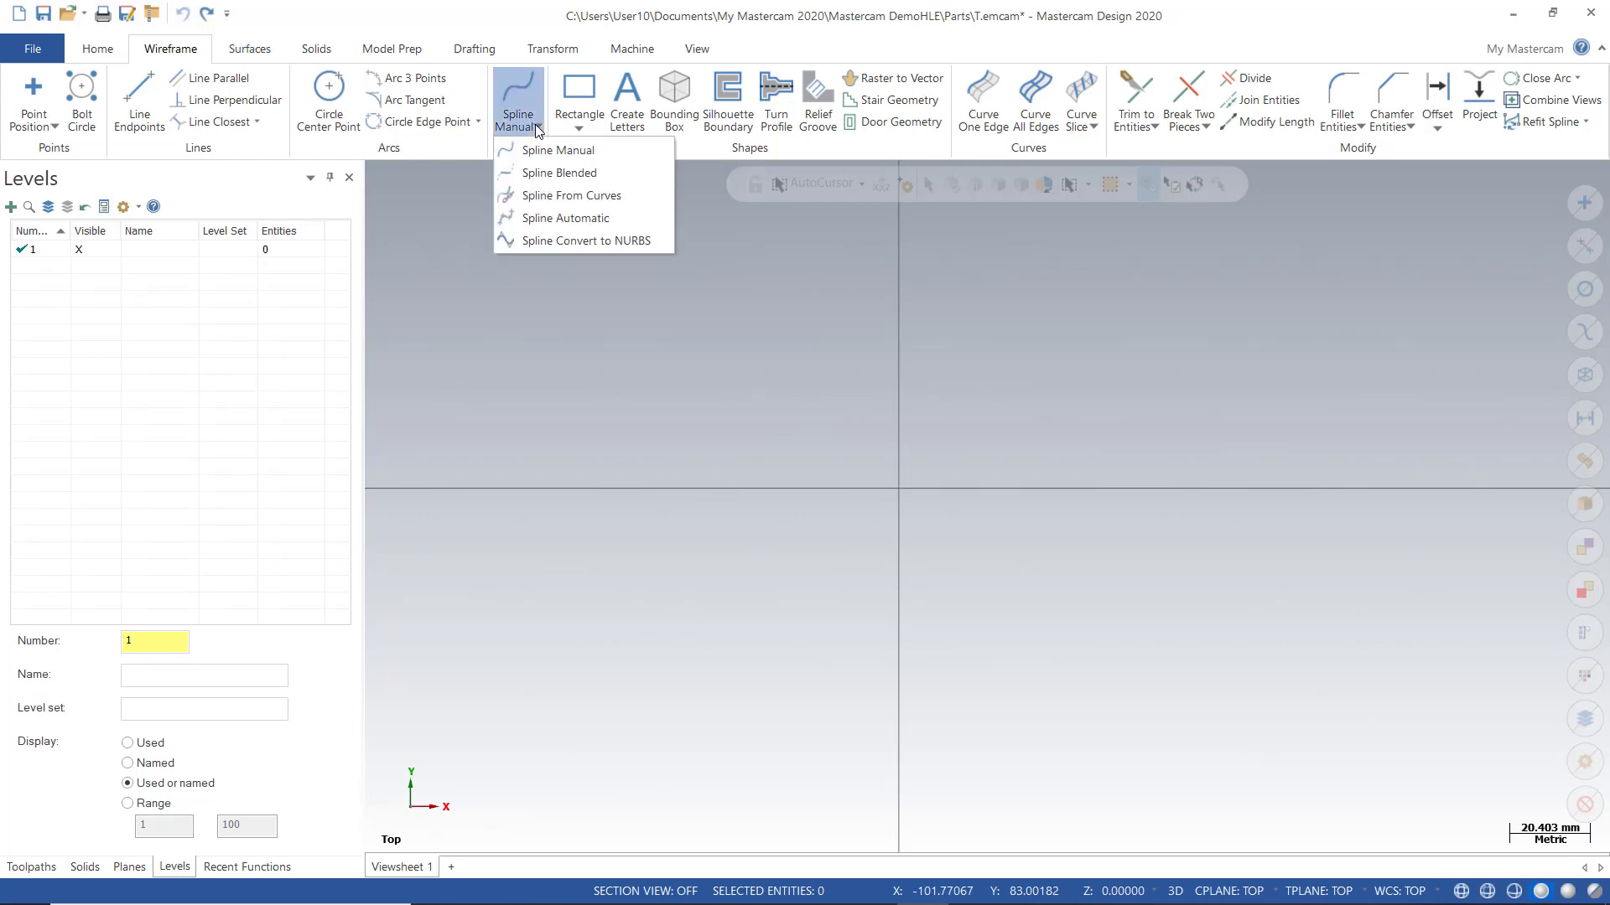
left_click(585, 128)
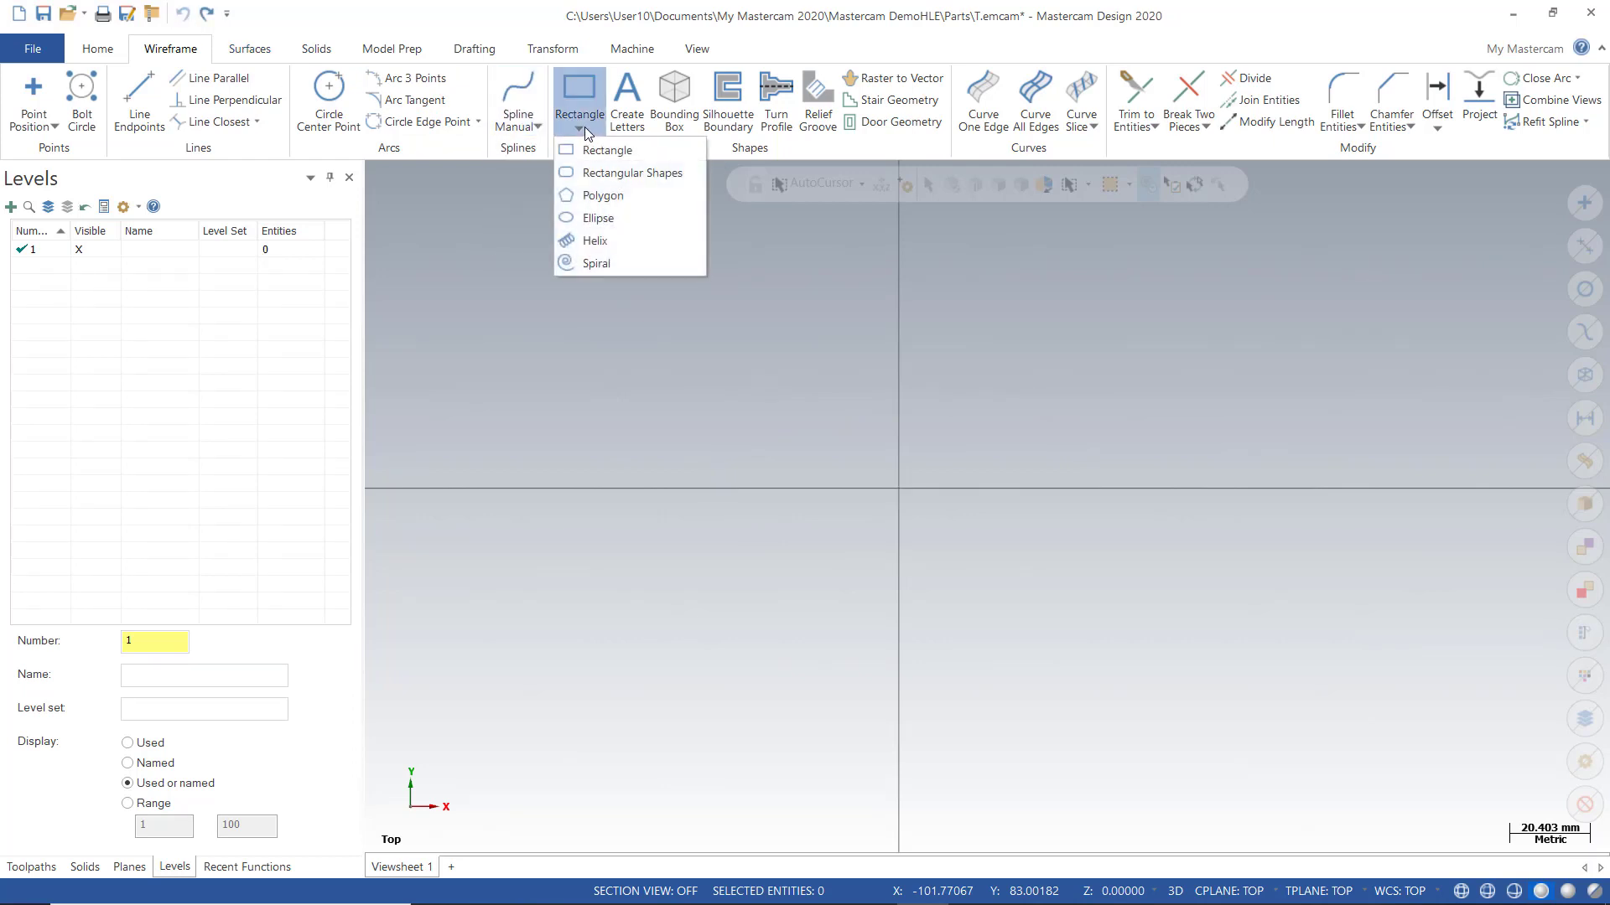
left_click(597, 240)
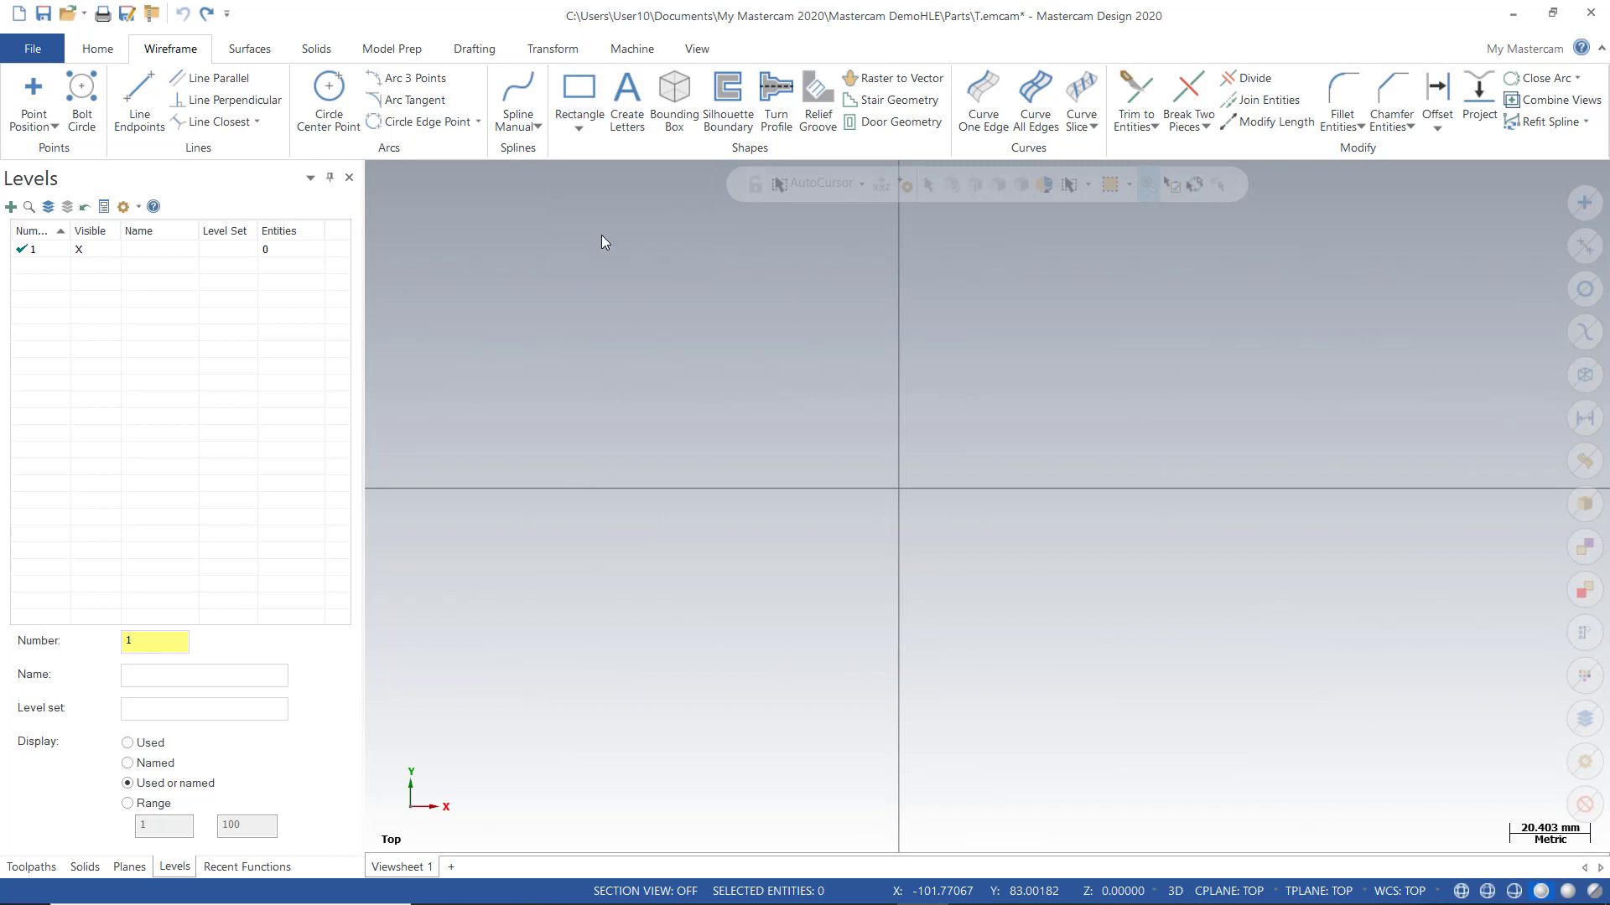
left_click(898, 490)
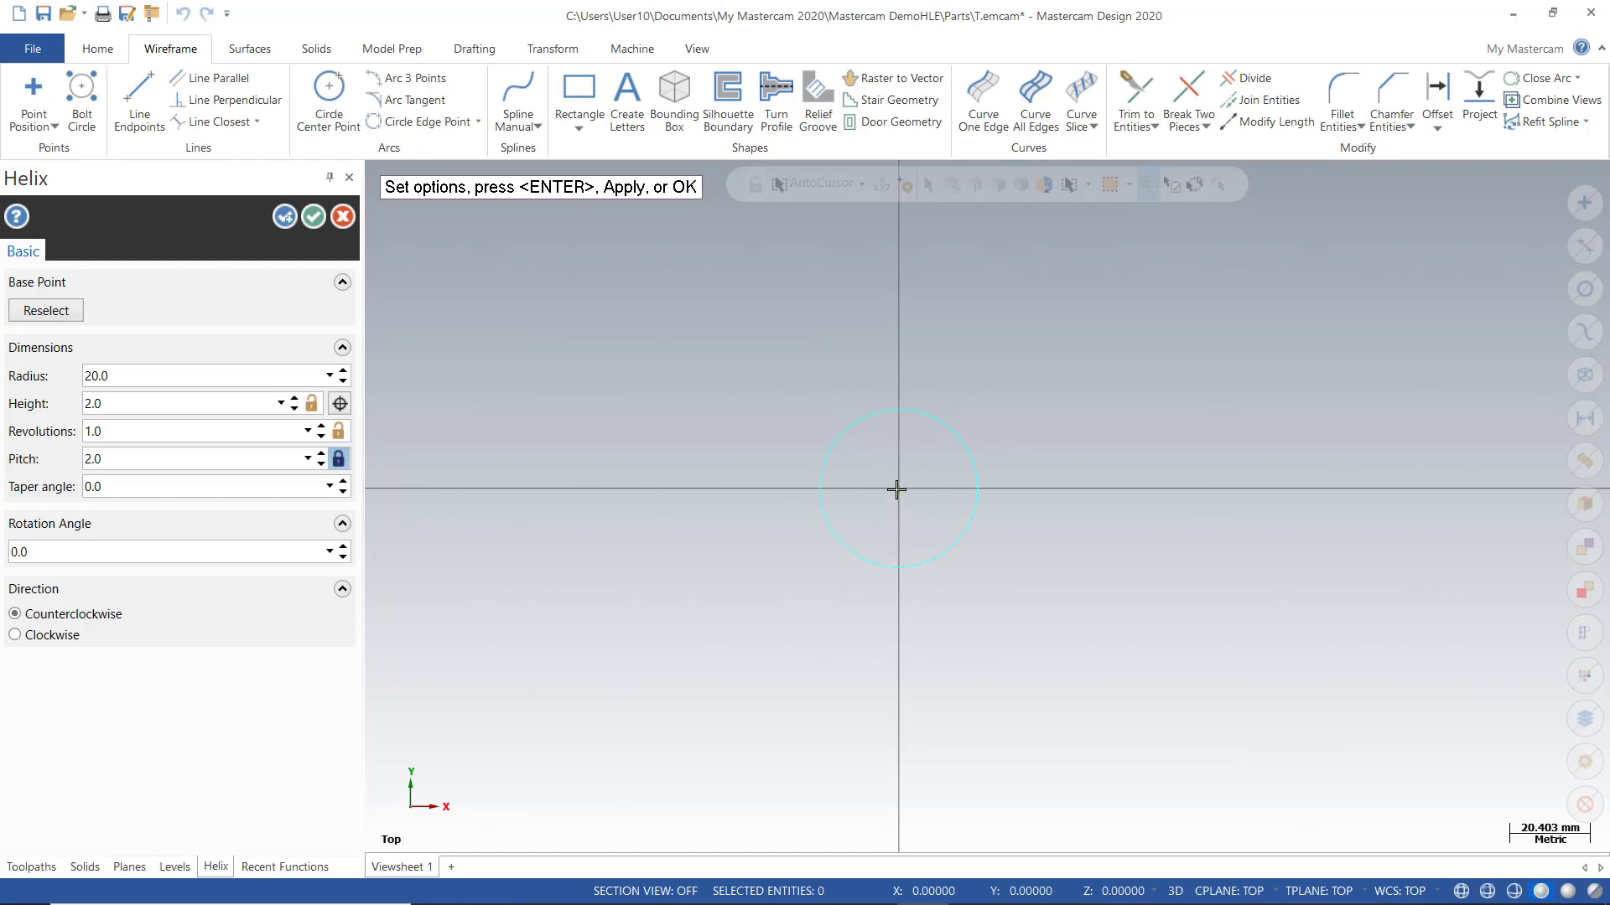
- Set the helix height to 10 mm and its pitch to 1 mm, and create it
left_click(123, 403)
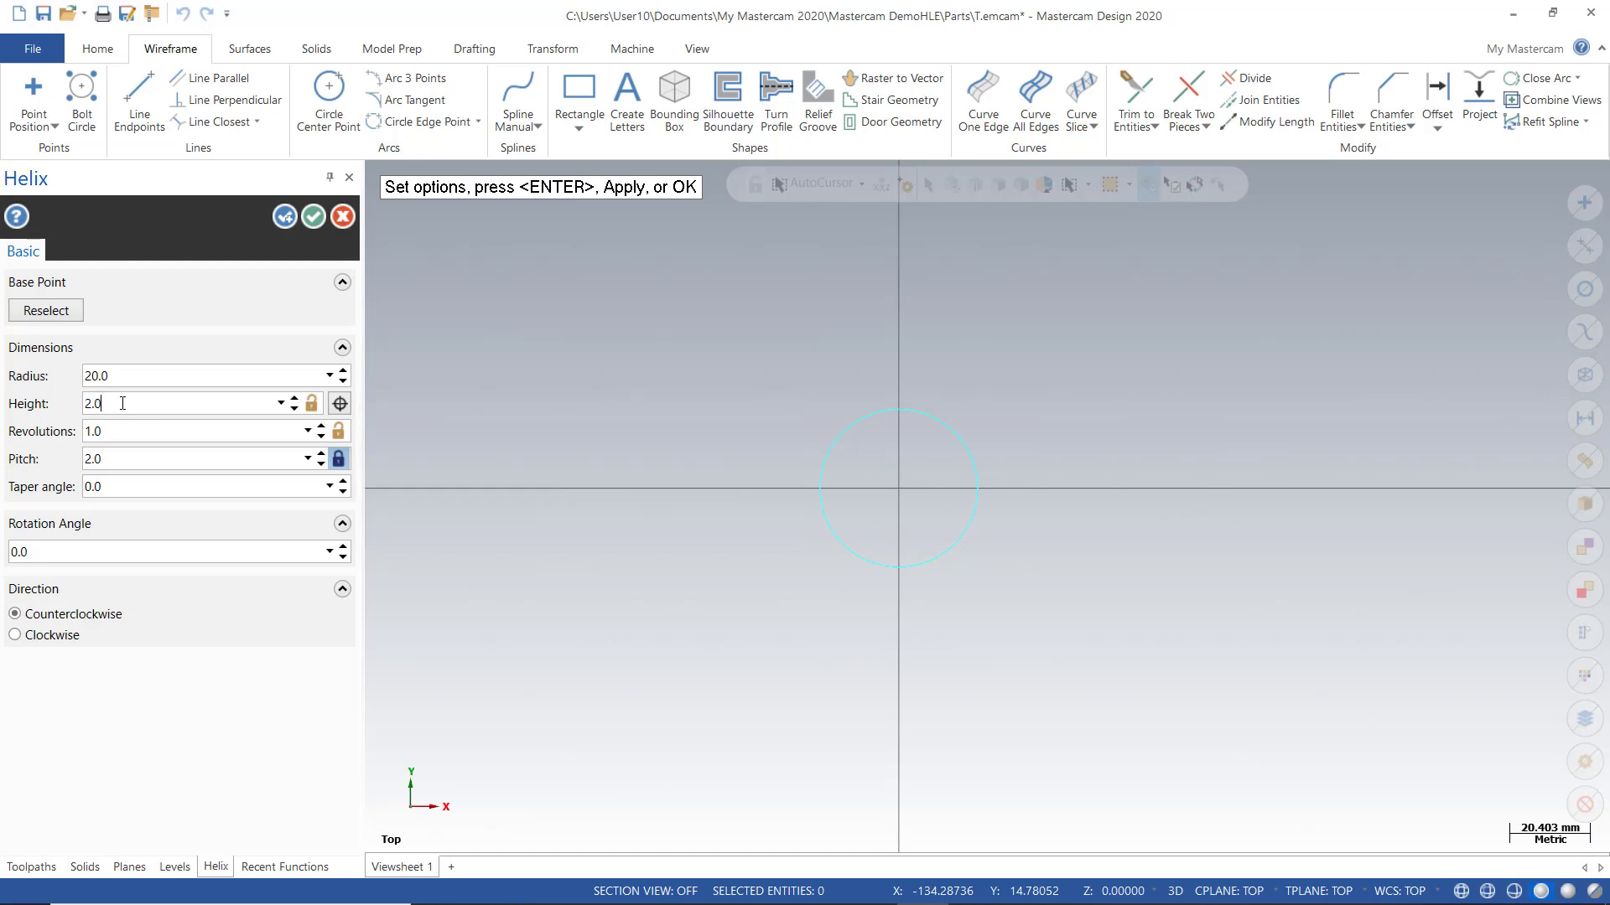
type("10.0")
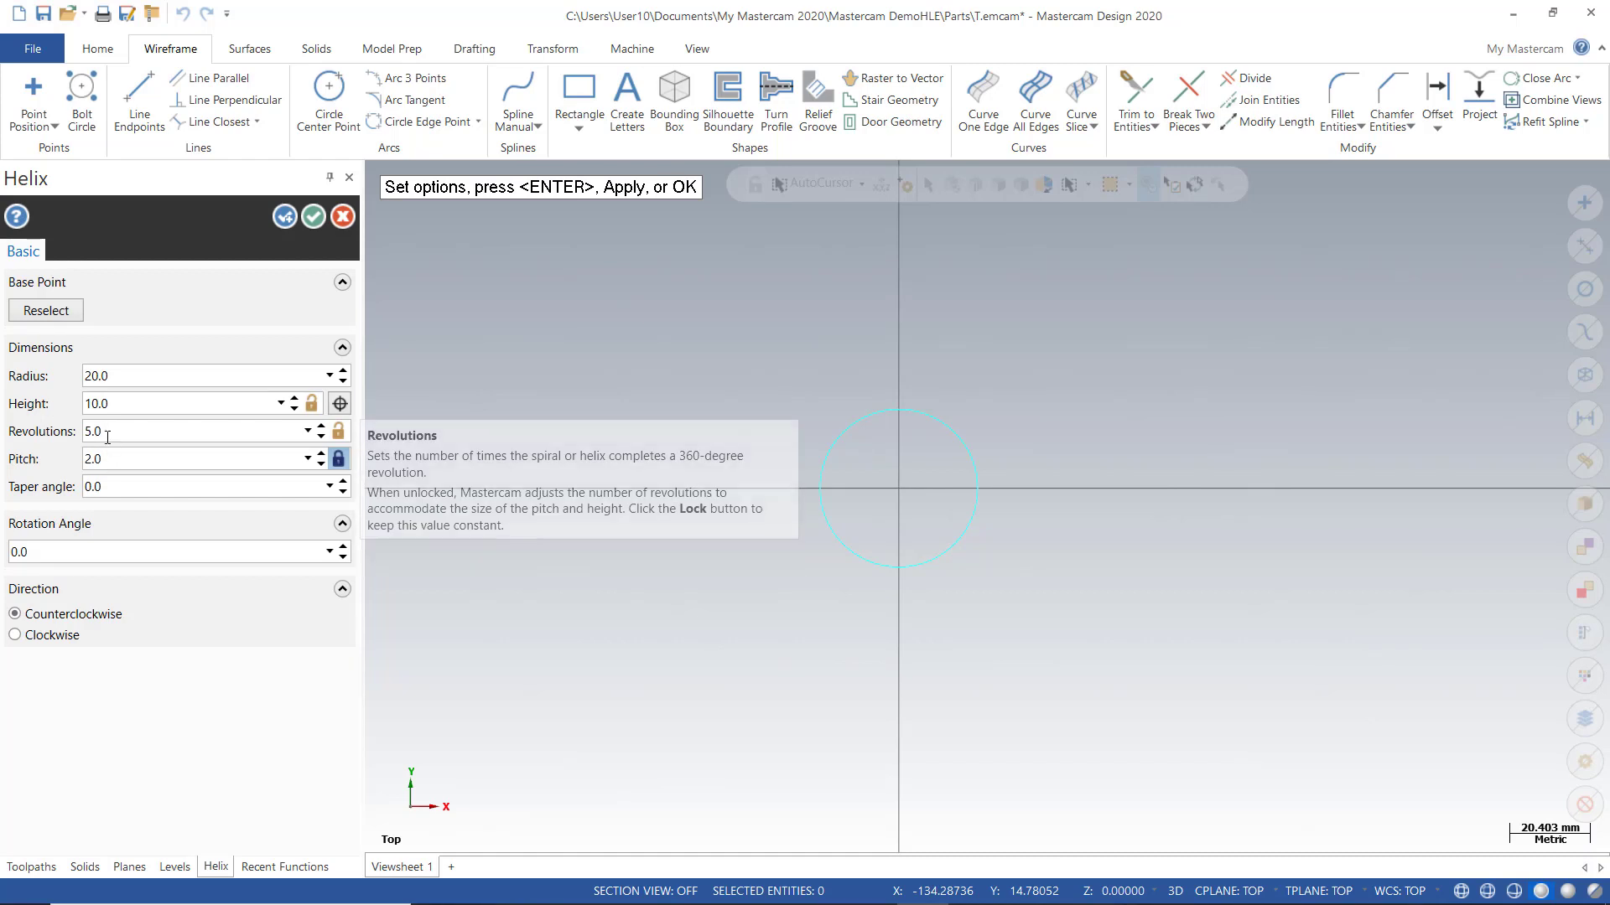
double_click(106, 459)
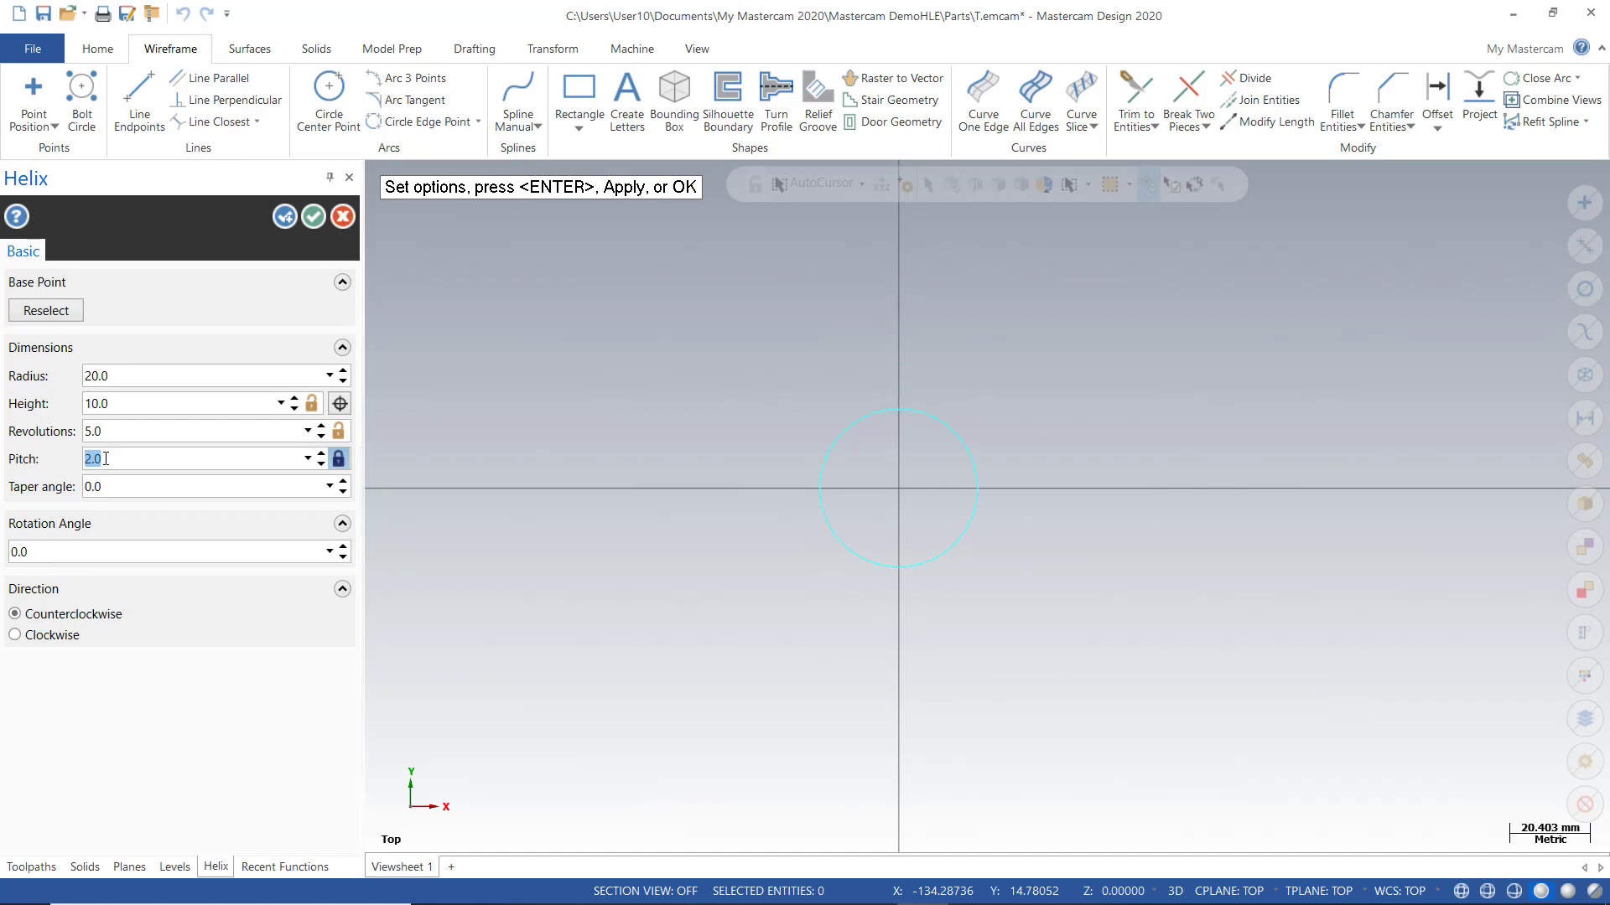
type("1")
key("Return")
mouse_move(94, 555)
left_click(312, 216)
- Undo the helix and restore the top view
scroll(661, 513, "up", 1)
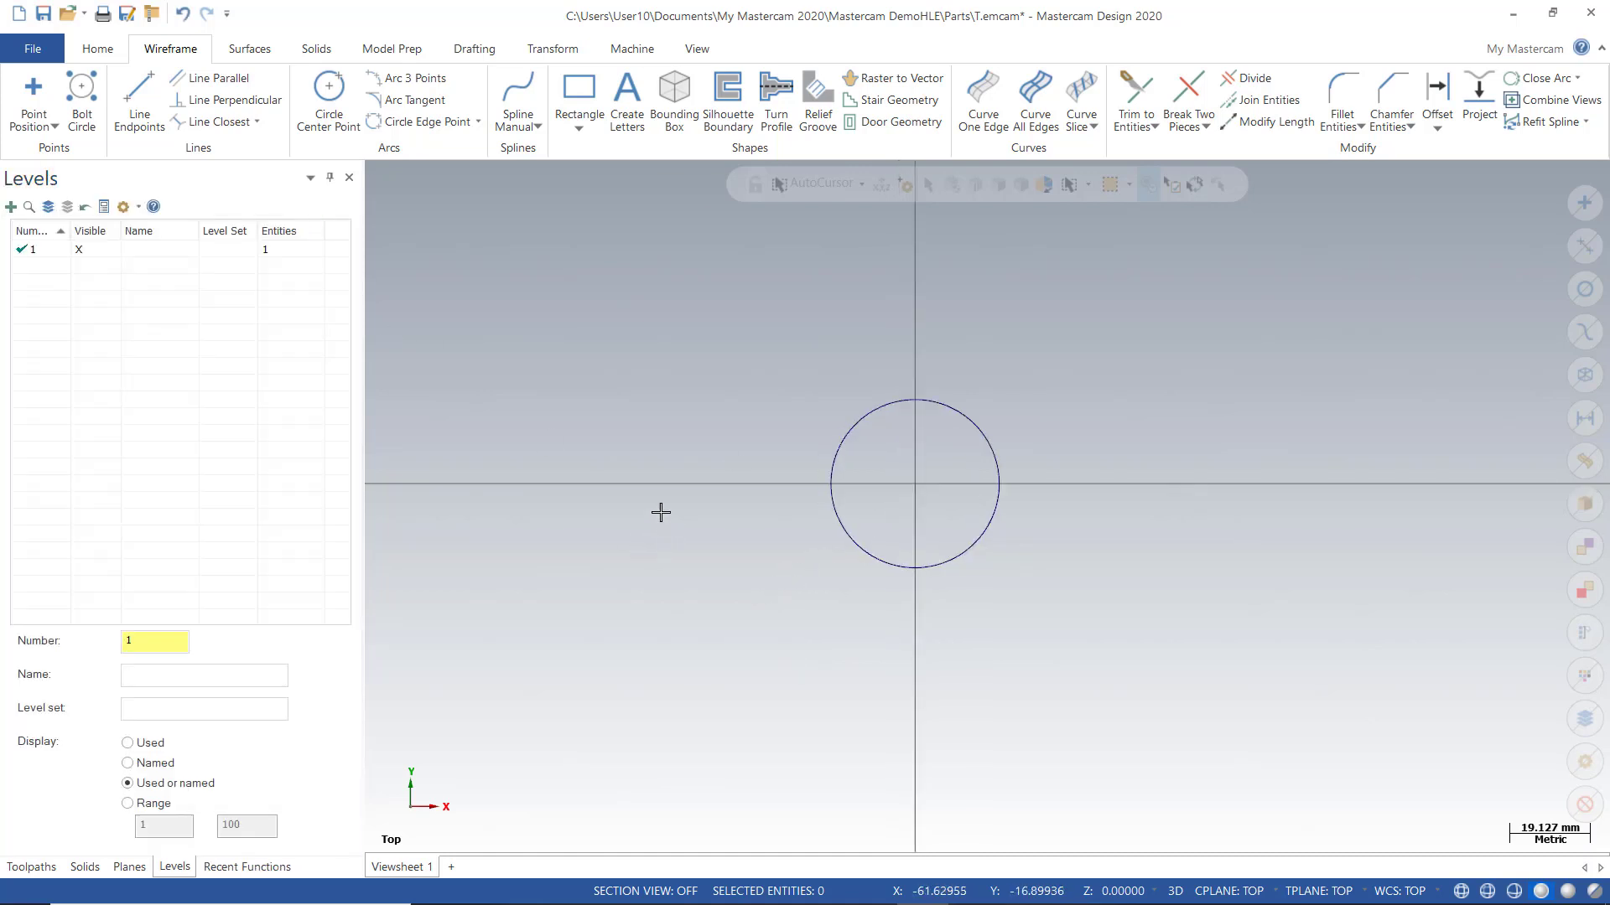
middle_click_drag(661, 512, 661, 413)
scroll(926, 474, "up", 2)
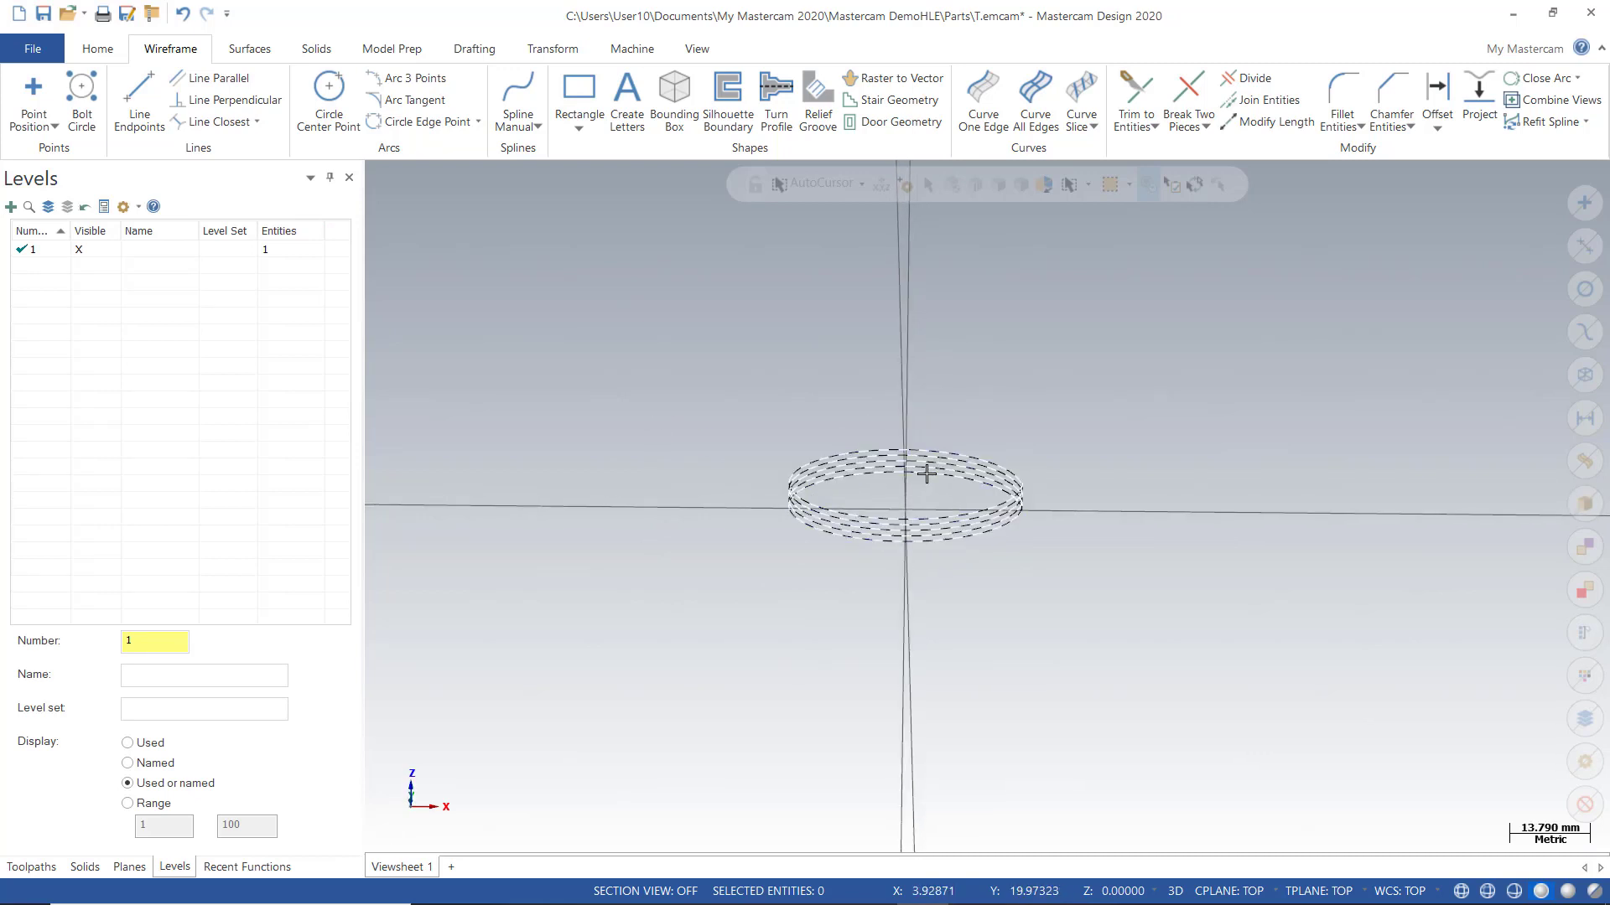
scroll(927, 474, "up", 3)
scroll(928, 484, "up", 1)
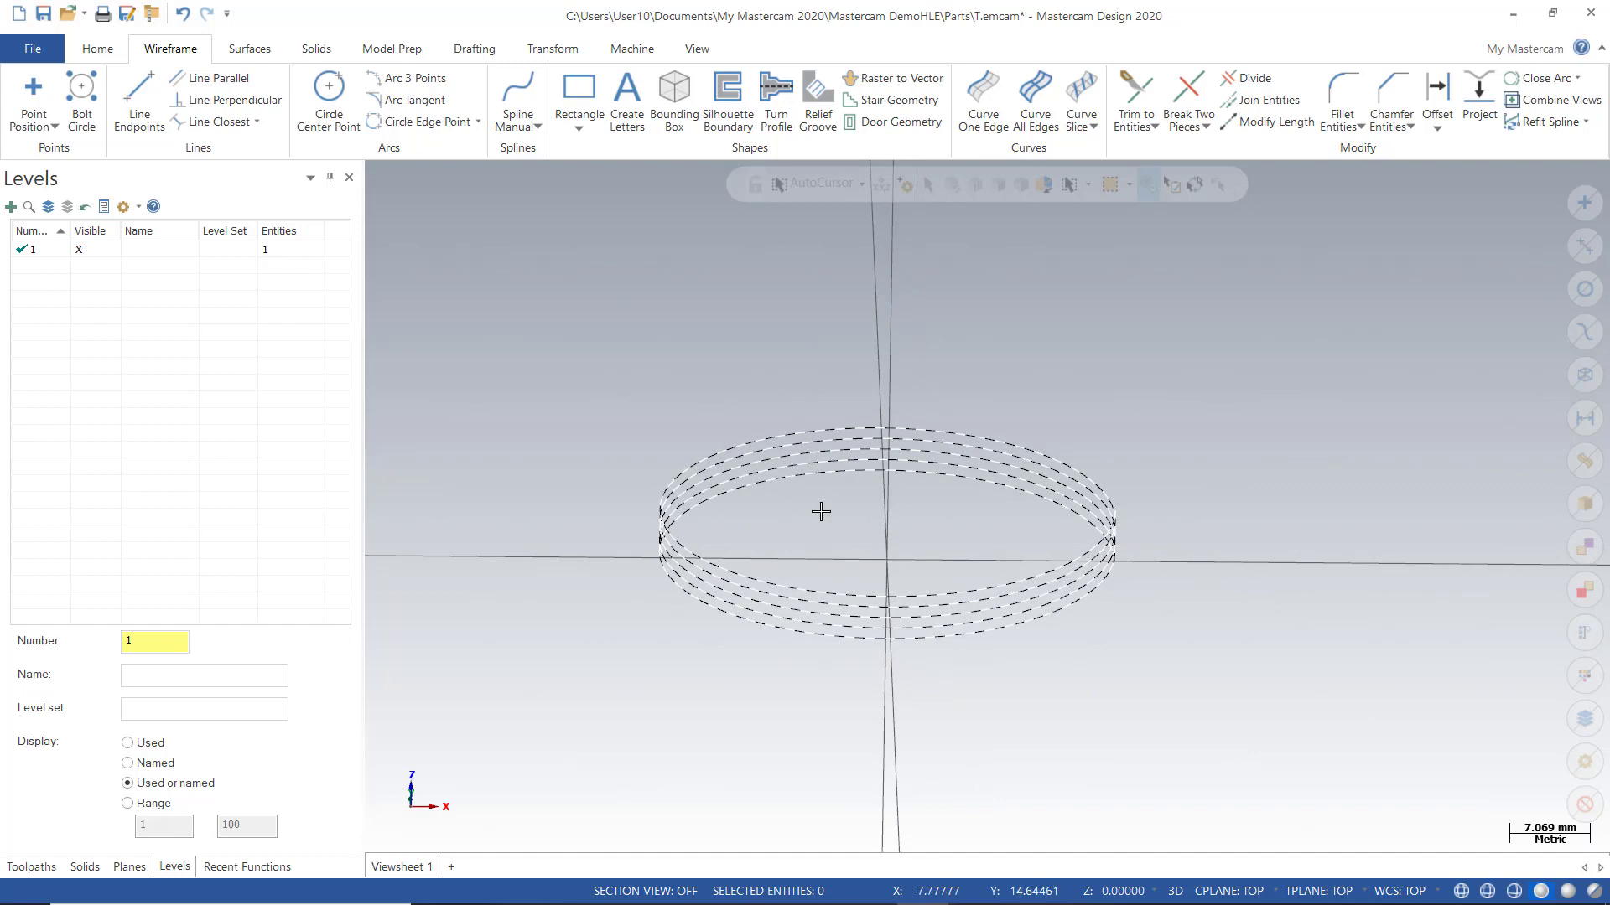
left_click(186, 14)
right_click(669, 370)
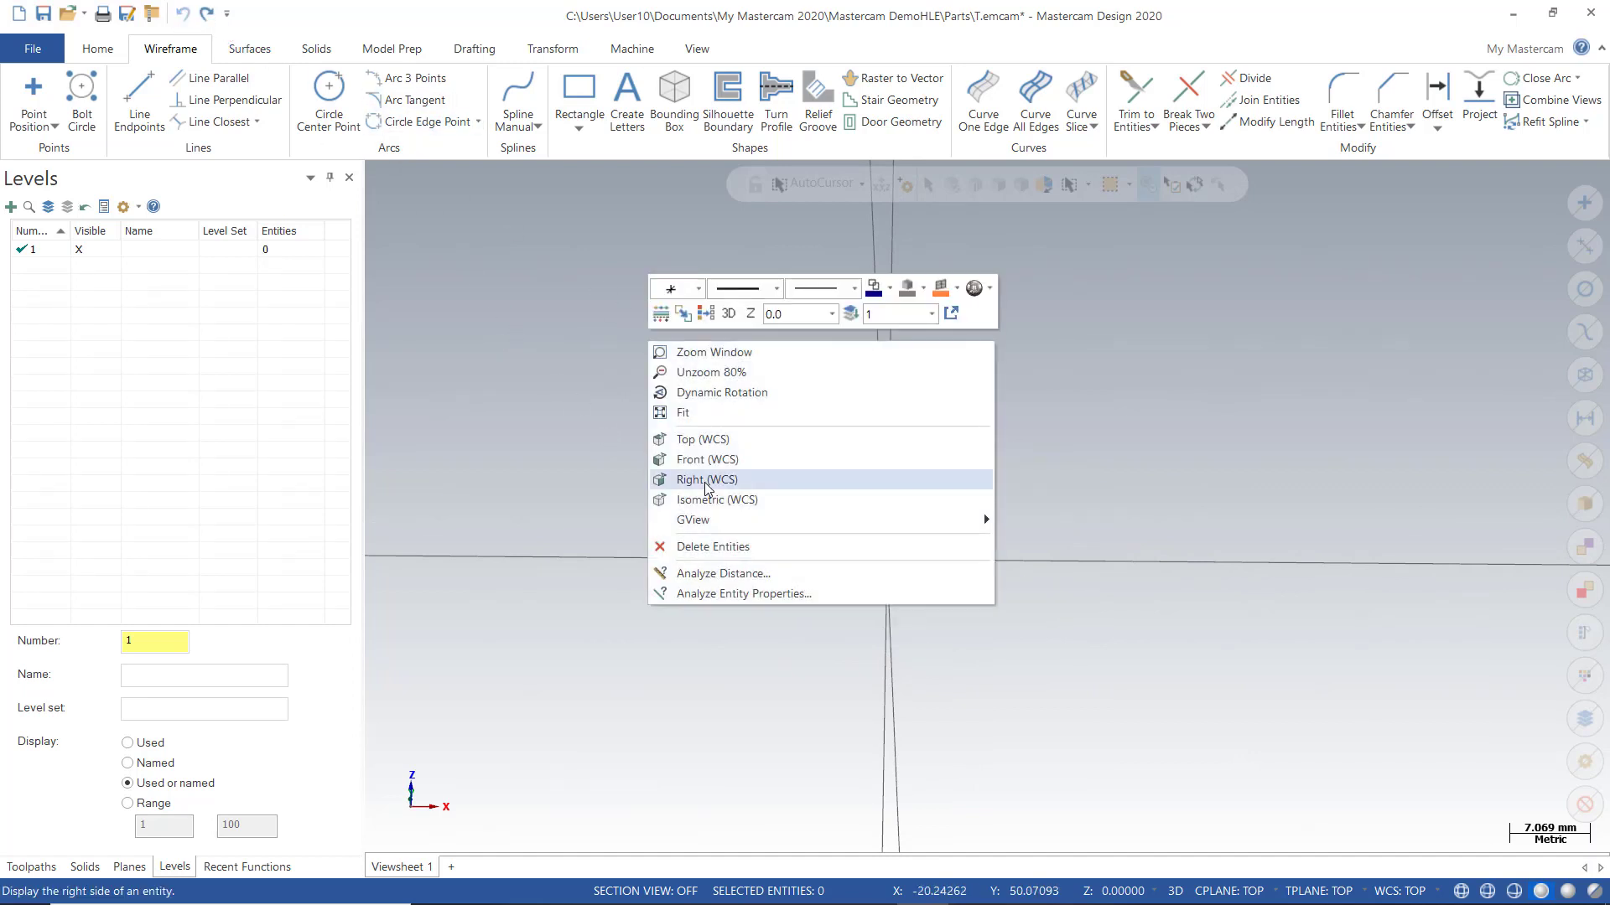
left_click(708, 441)
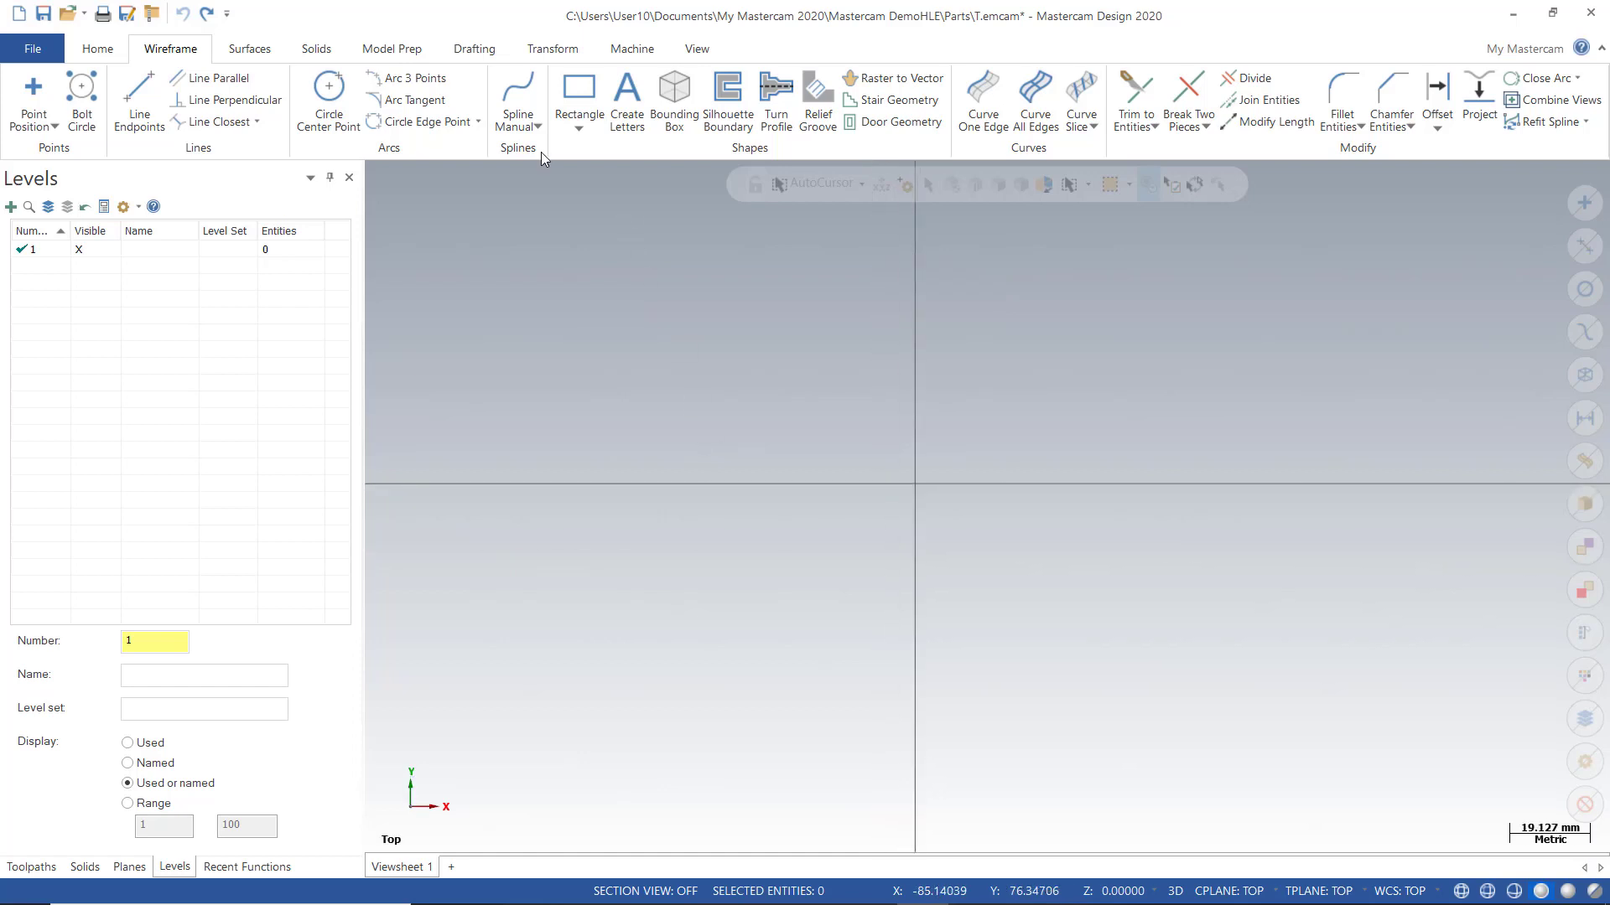
- Create a counterclockwise spiral with its base point at the origin, 20 mm radius, 12.5 mm height and 5 revolutions, and view it in 3D
left_click(578, 122)
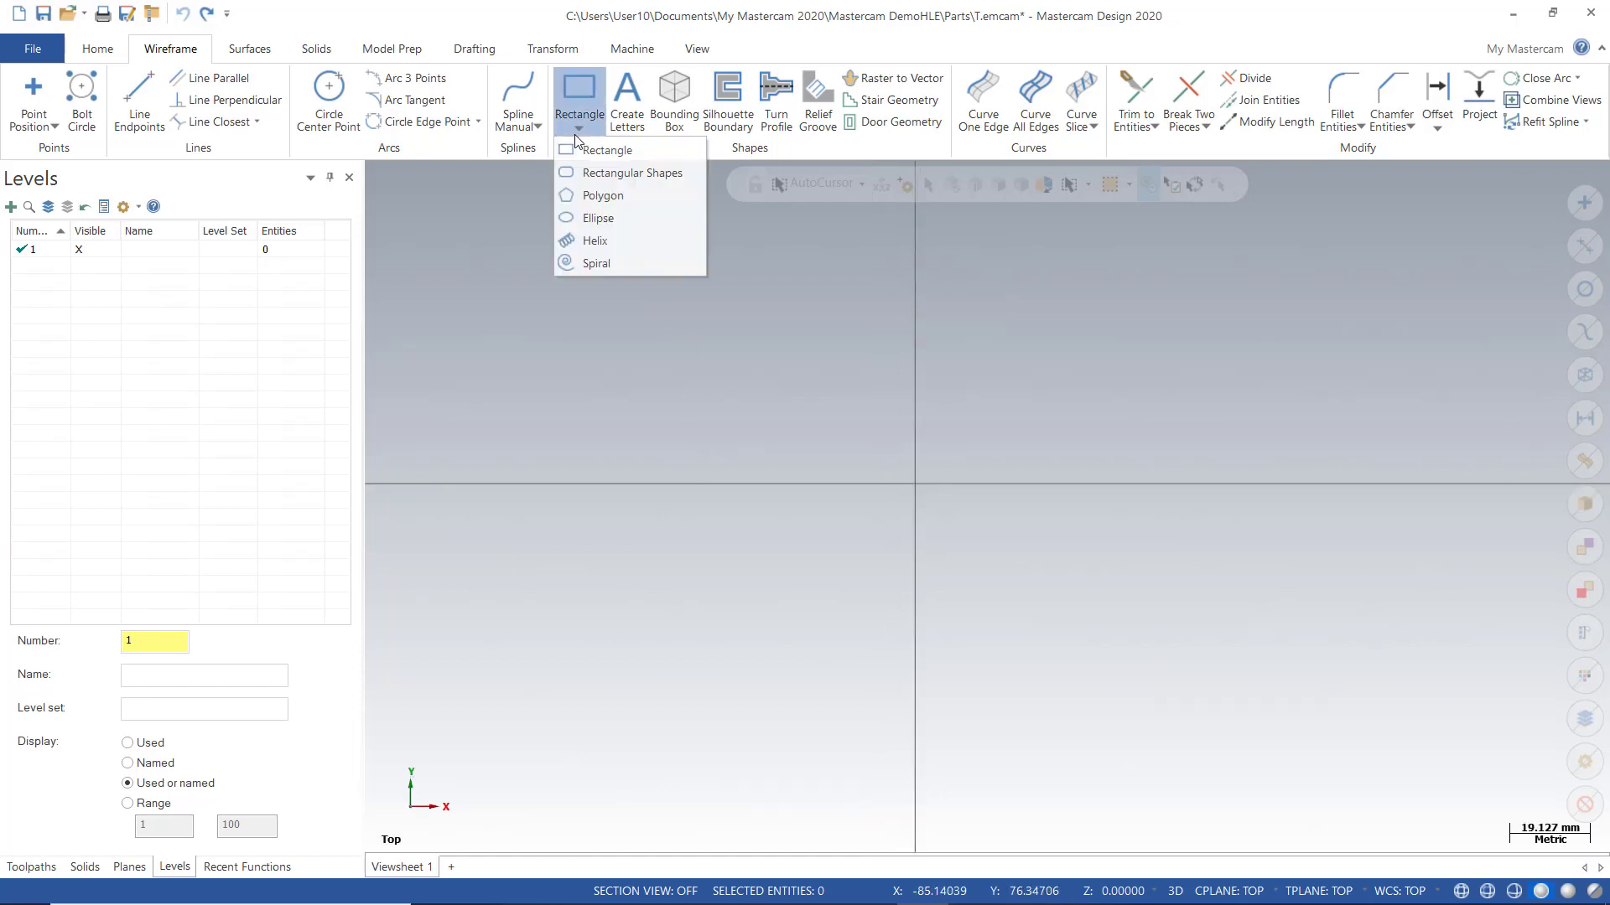
left_click(597, 263)
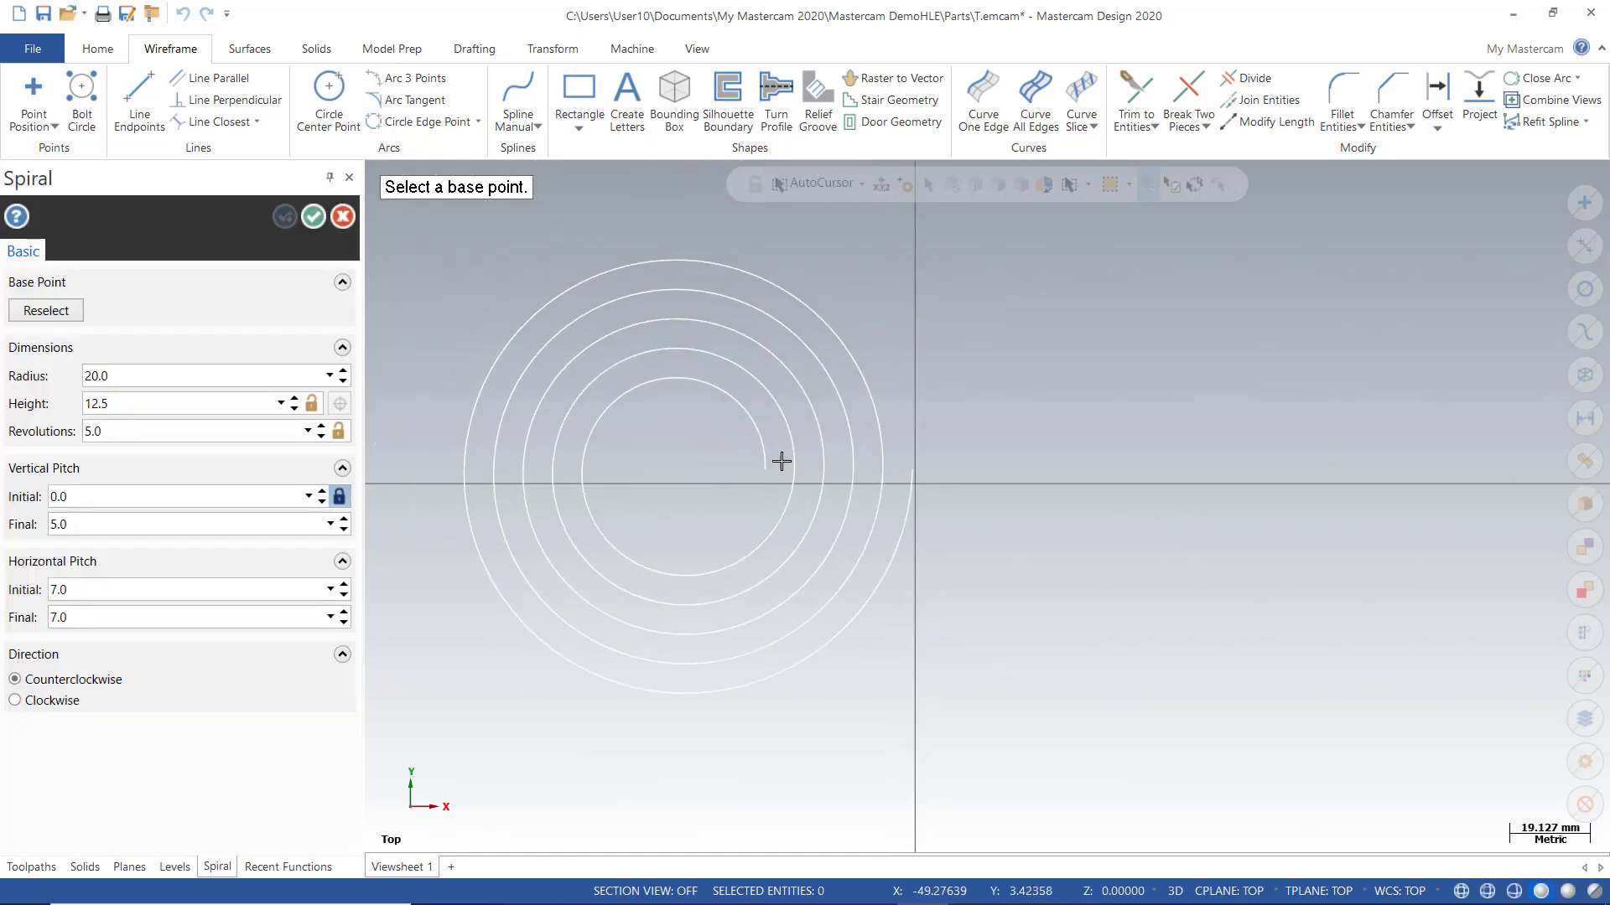
left_click(915, 486)
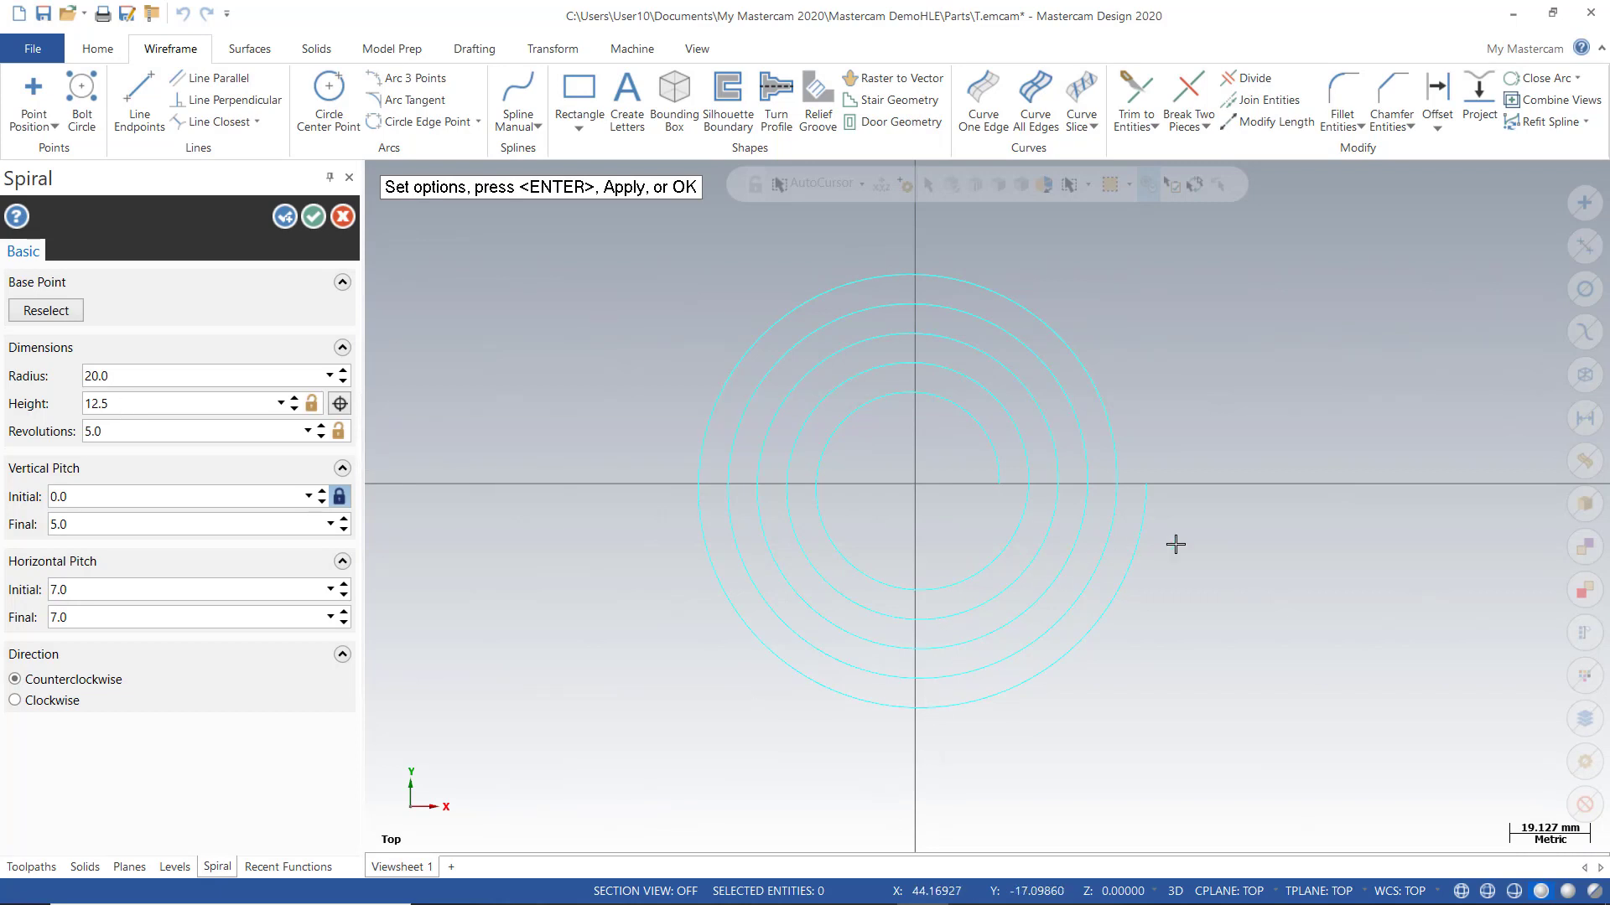
middle_click_drag(1246, 536, 1240, 384)
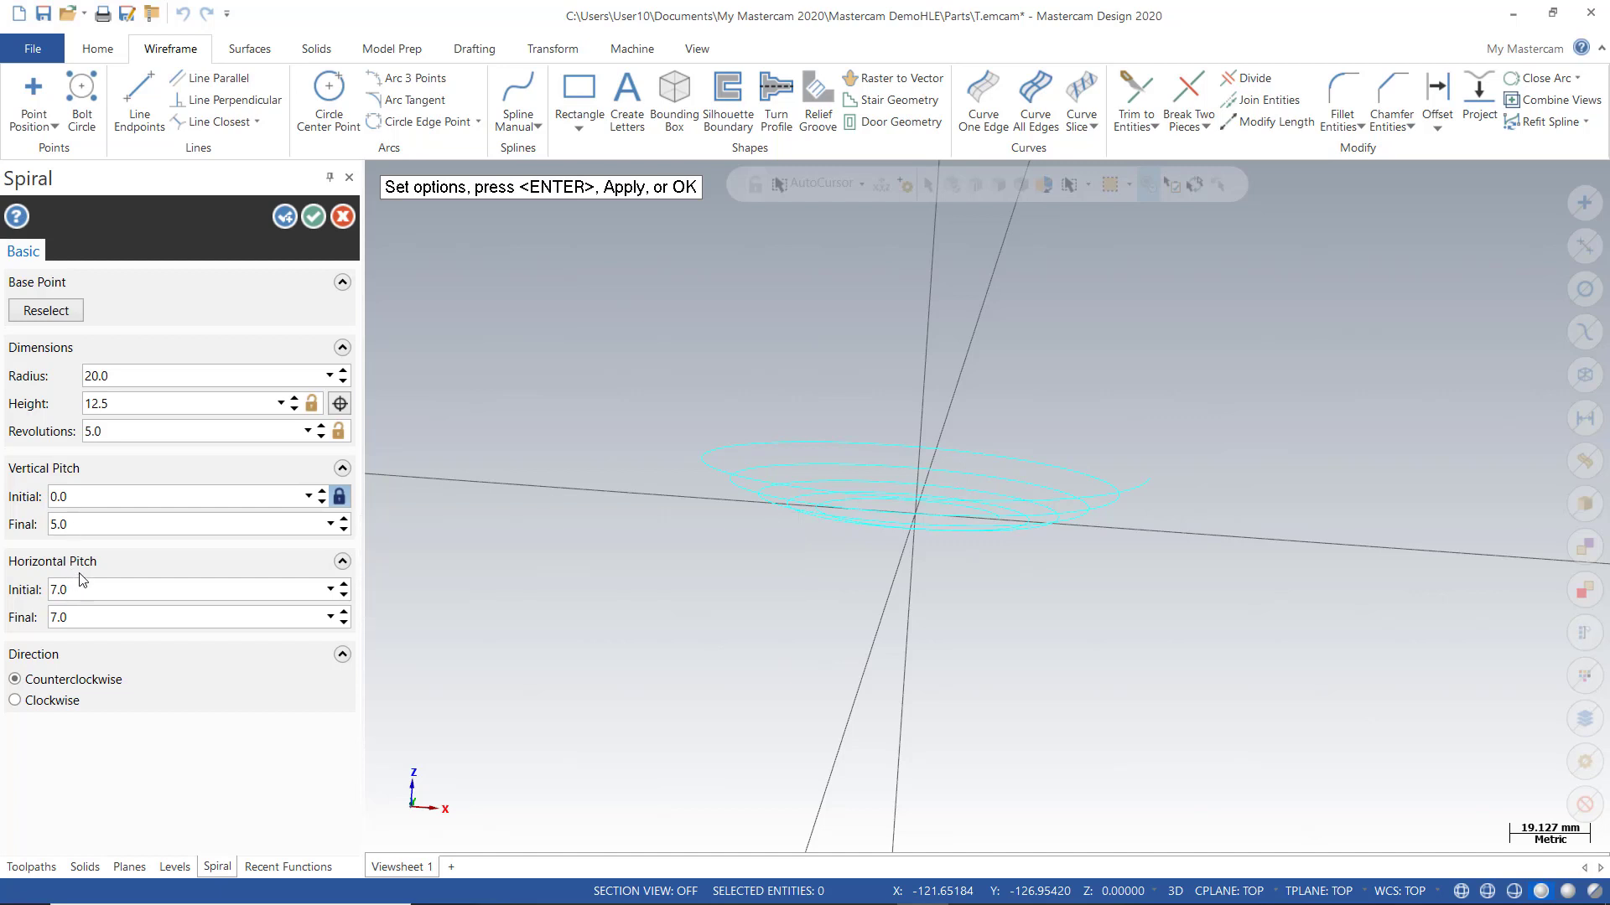
right_click(536, 417)
left_click(572, 525)
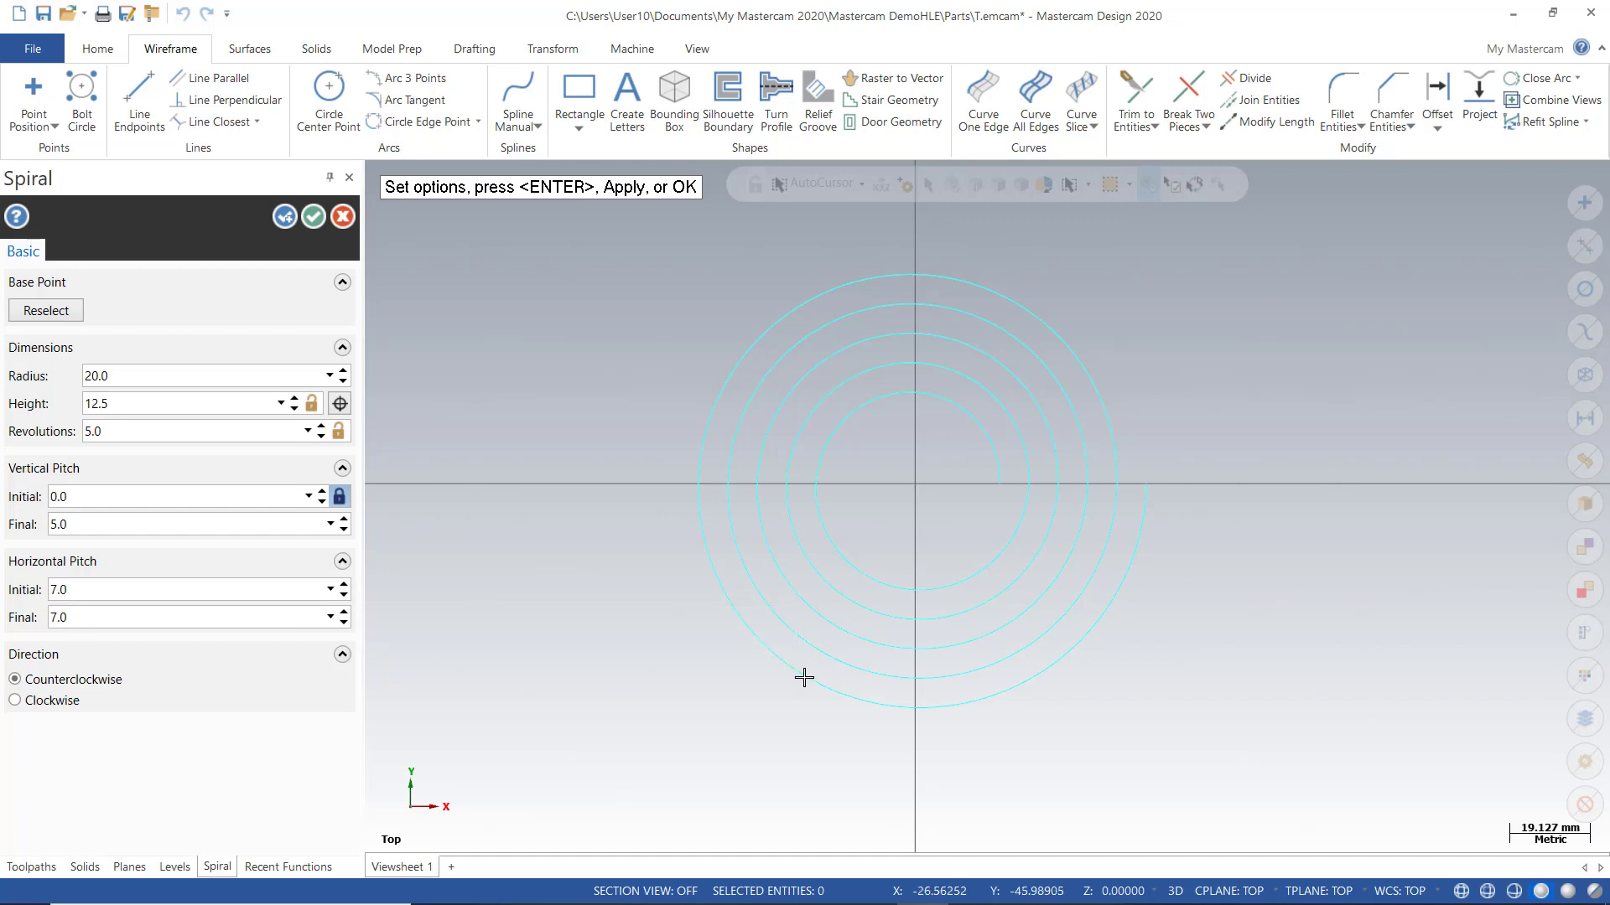
middle_click_drag(1329, 557, 1283, 427)
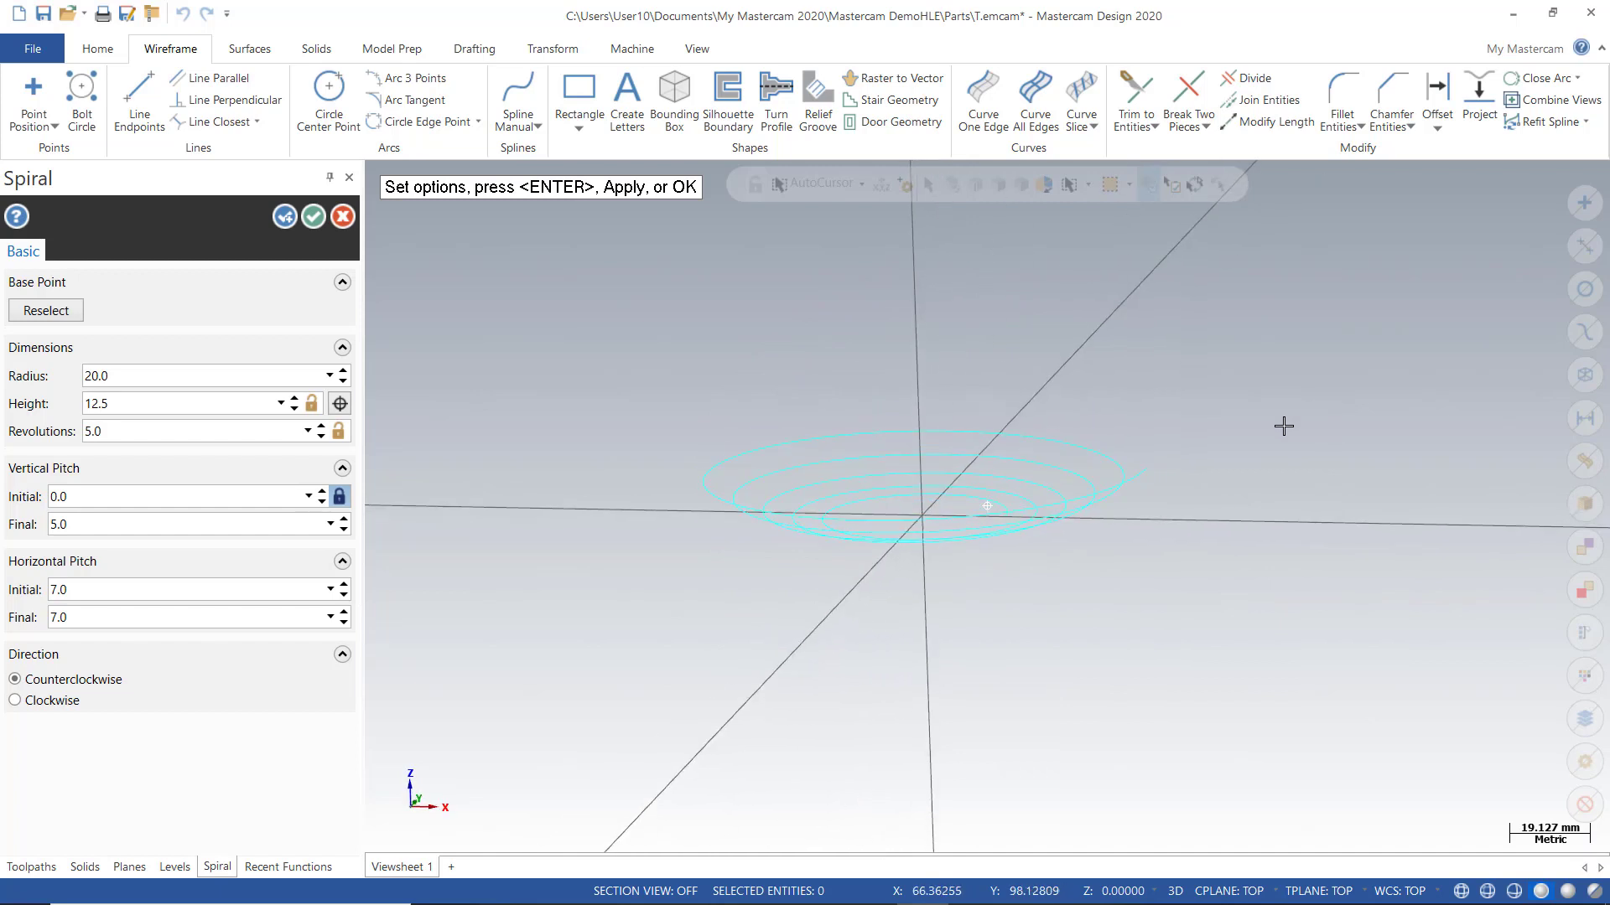
left_click(314, 218)
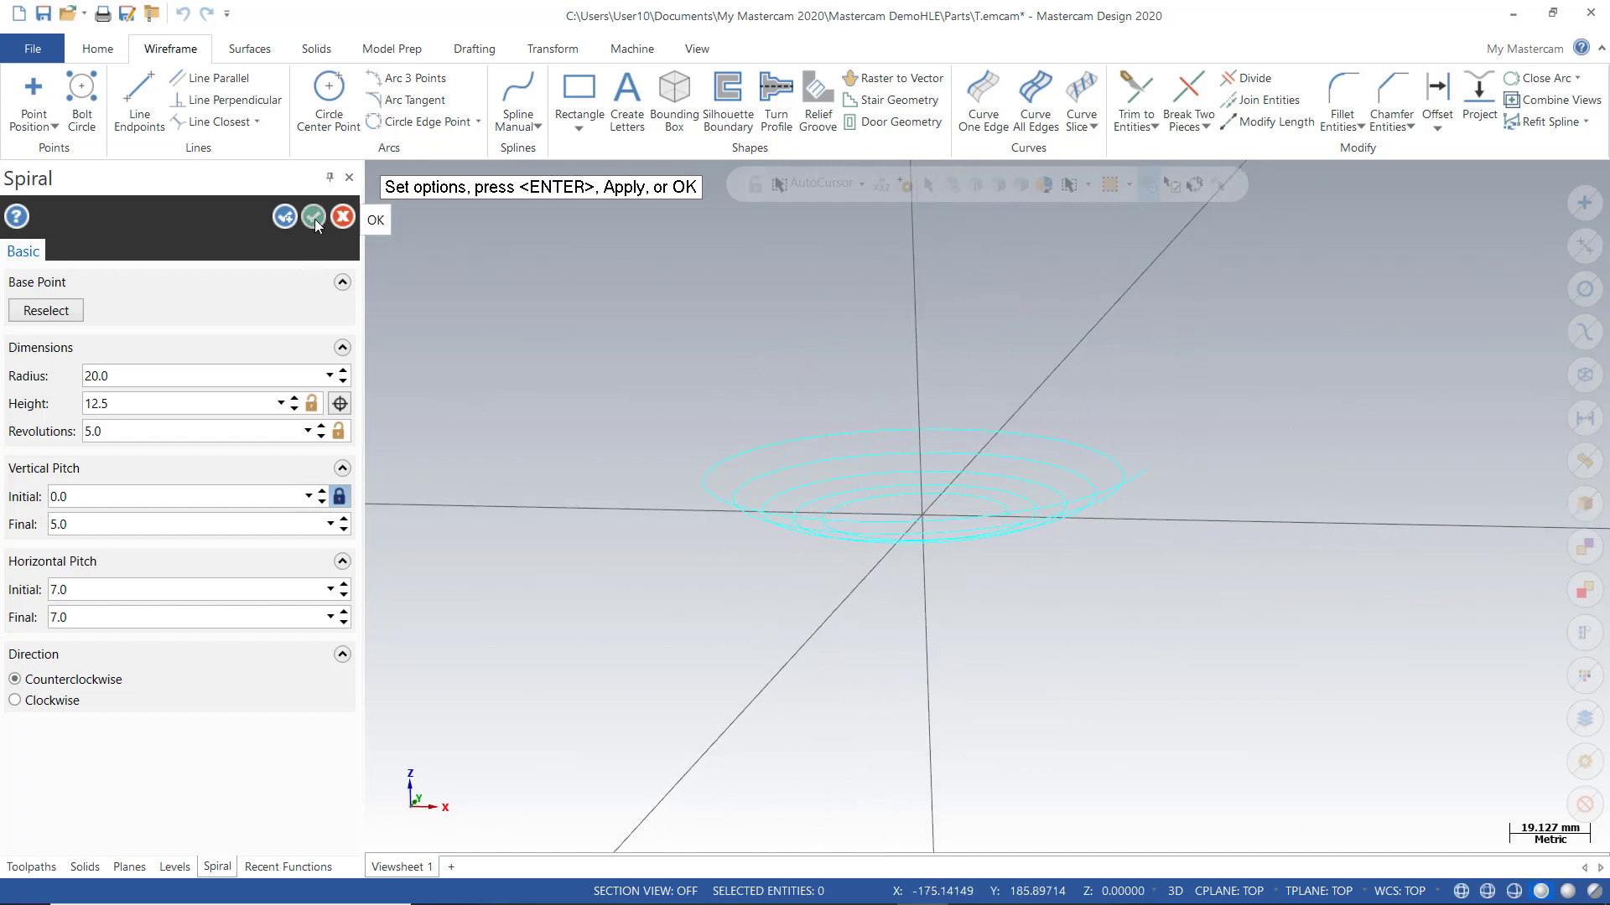
scroll(889, 549, "up", 4)
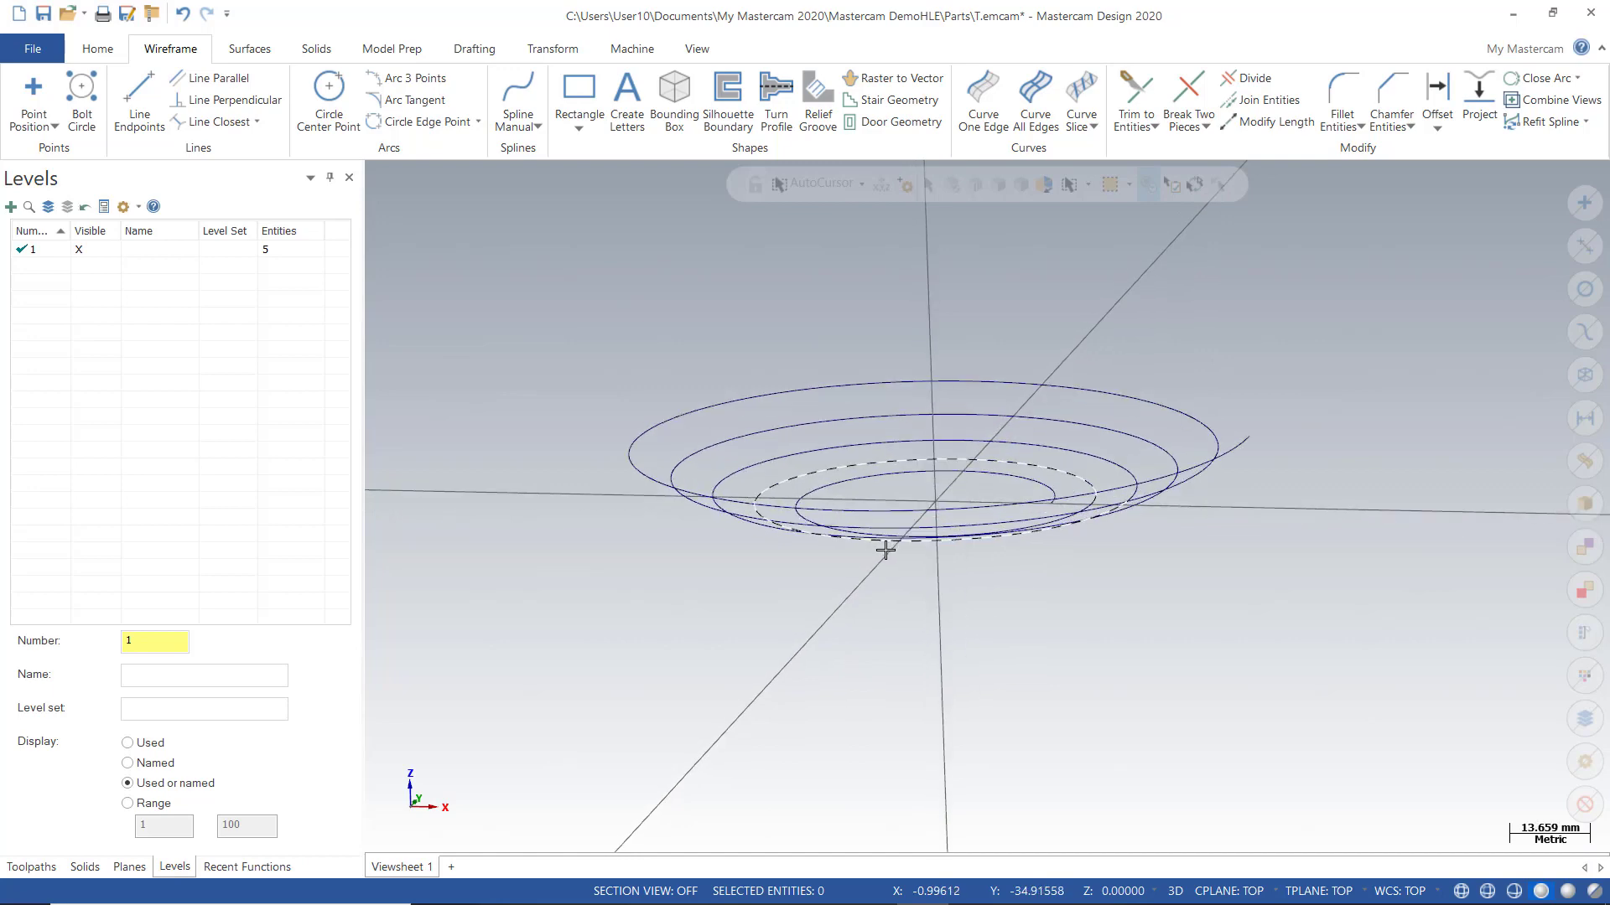
middle_click_drag(910, 612, 808, 665)
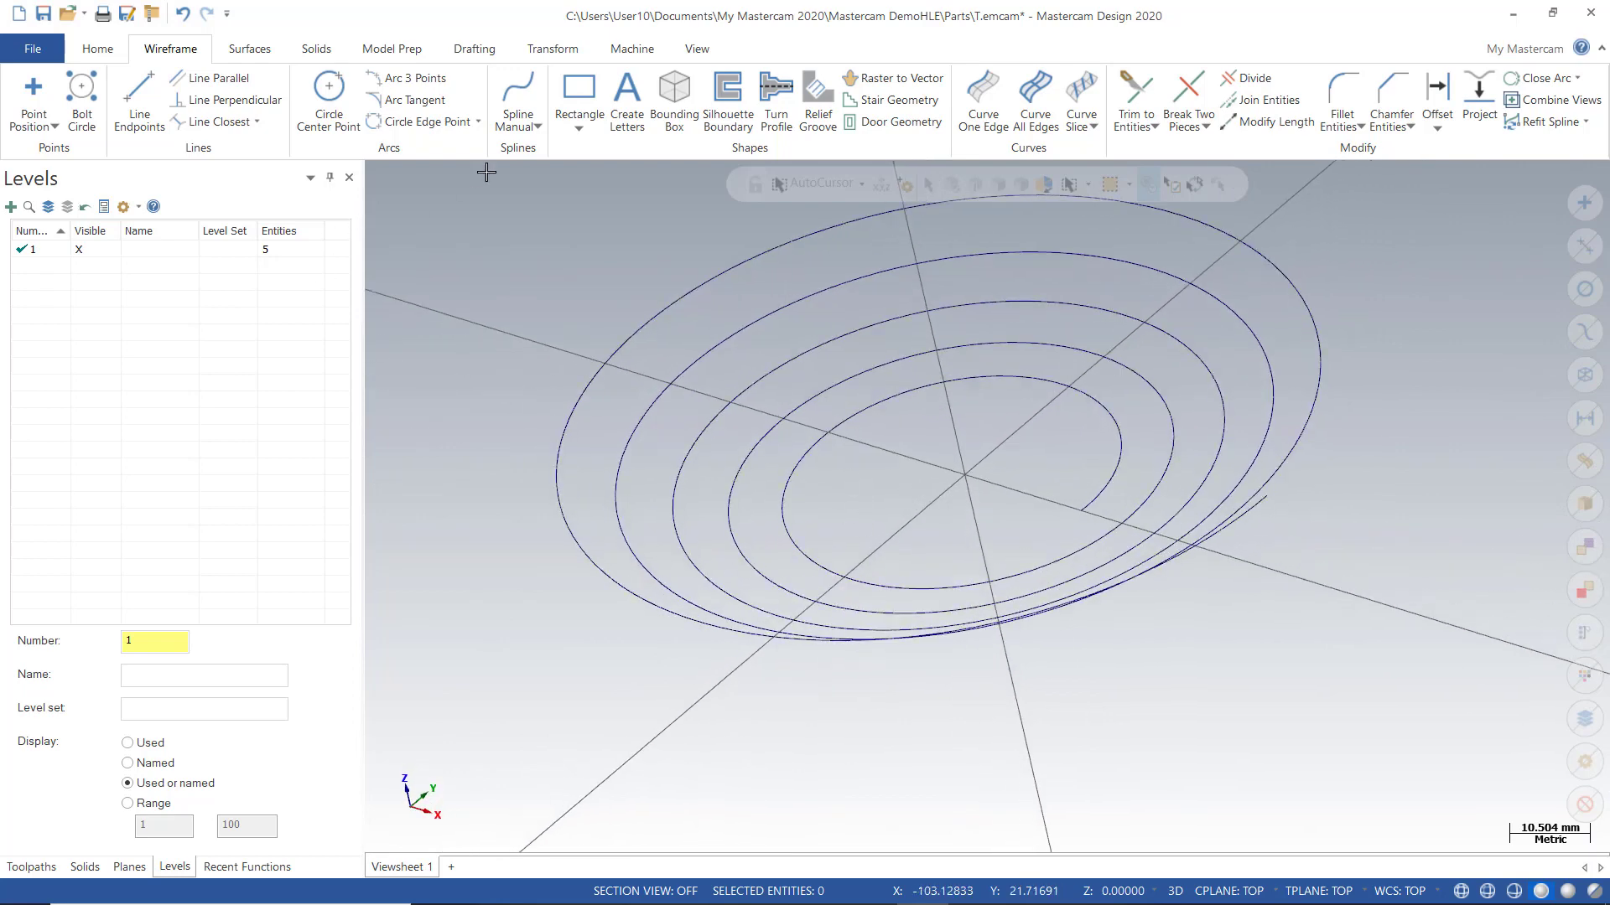
- Undo the spiral and restore the top view
left_click(185, 15)
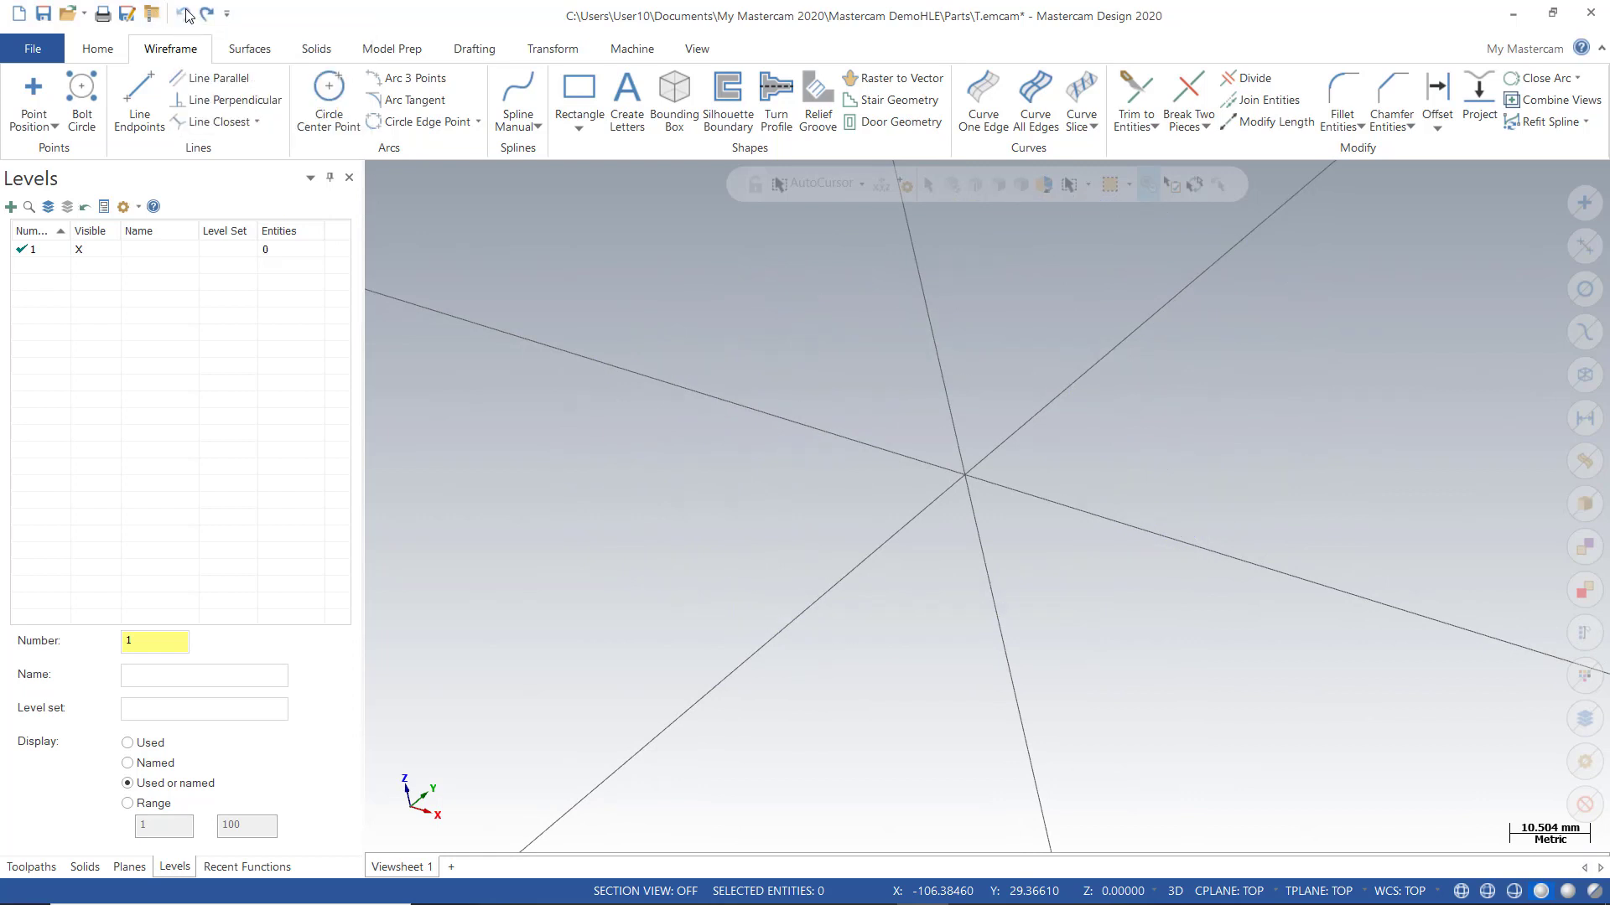
right_click(635, 456)
left_click(695, 561)
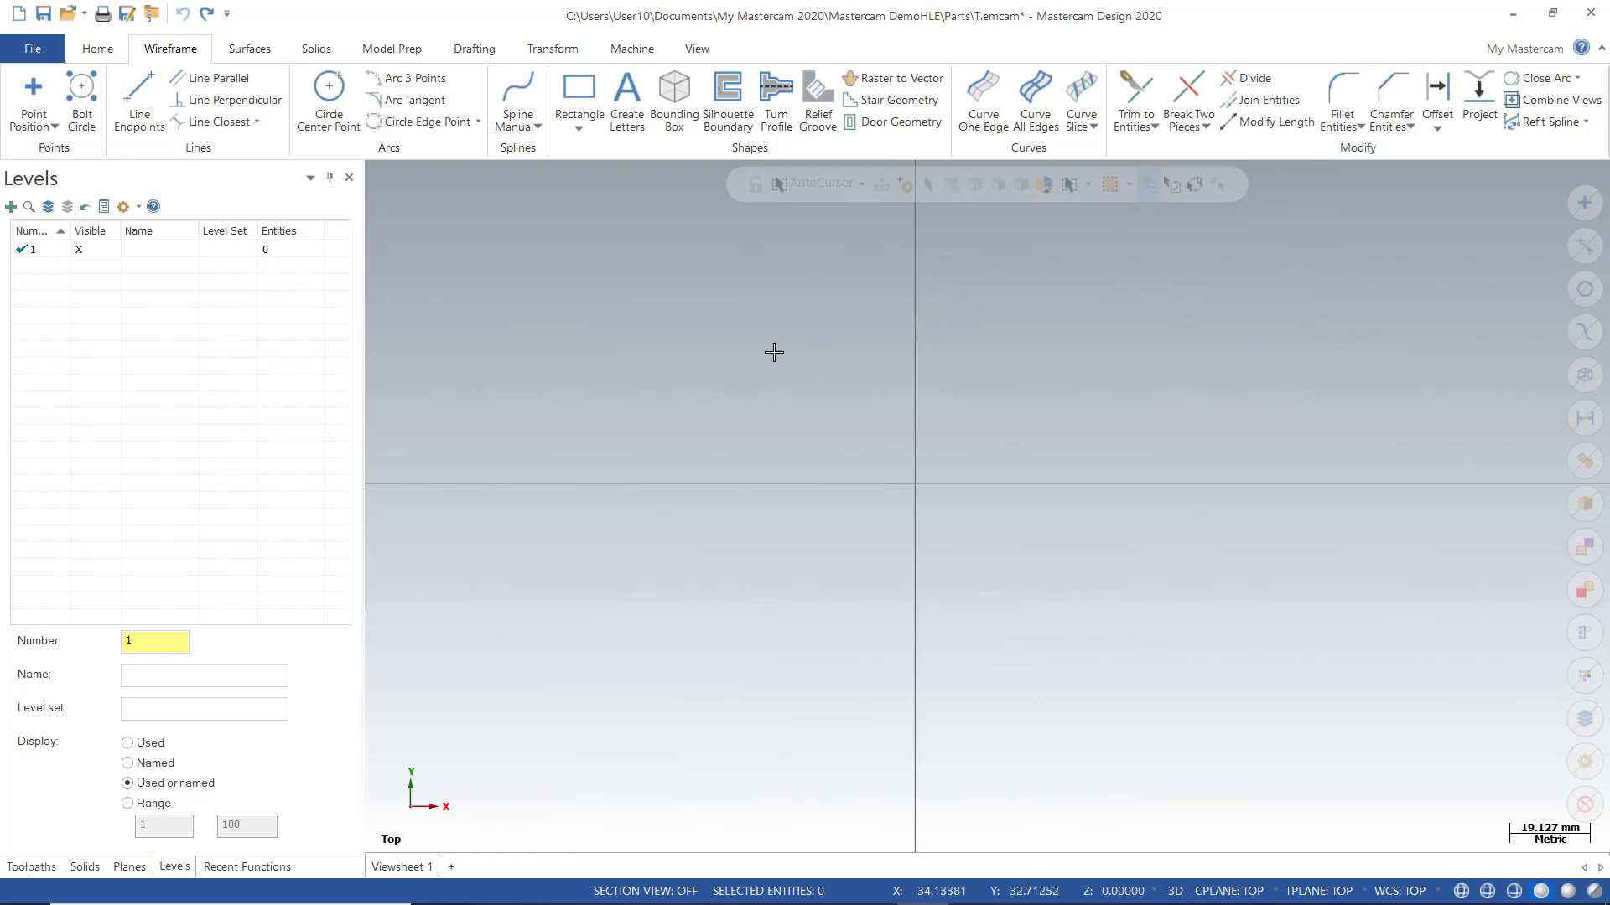
- Start the Create Letters command and try the Arial (Truetype) and Mastercam (Block) font styles
left_click(631, 114)
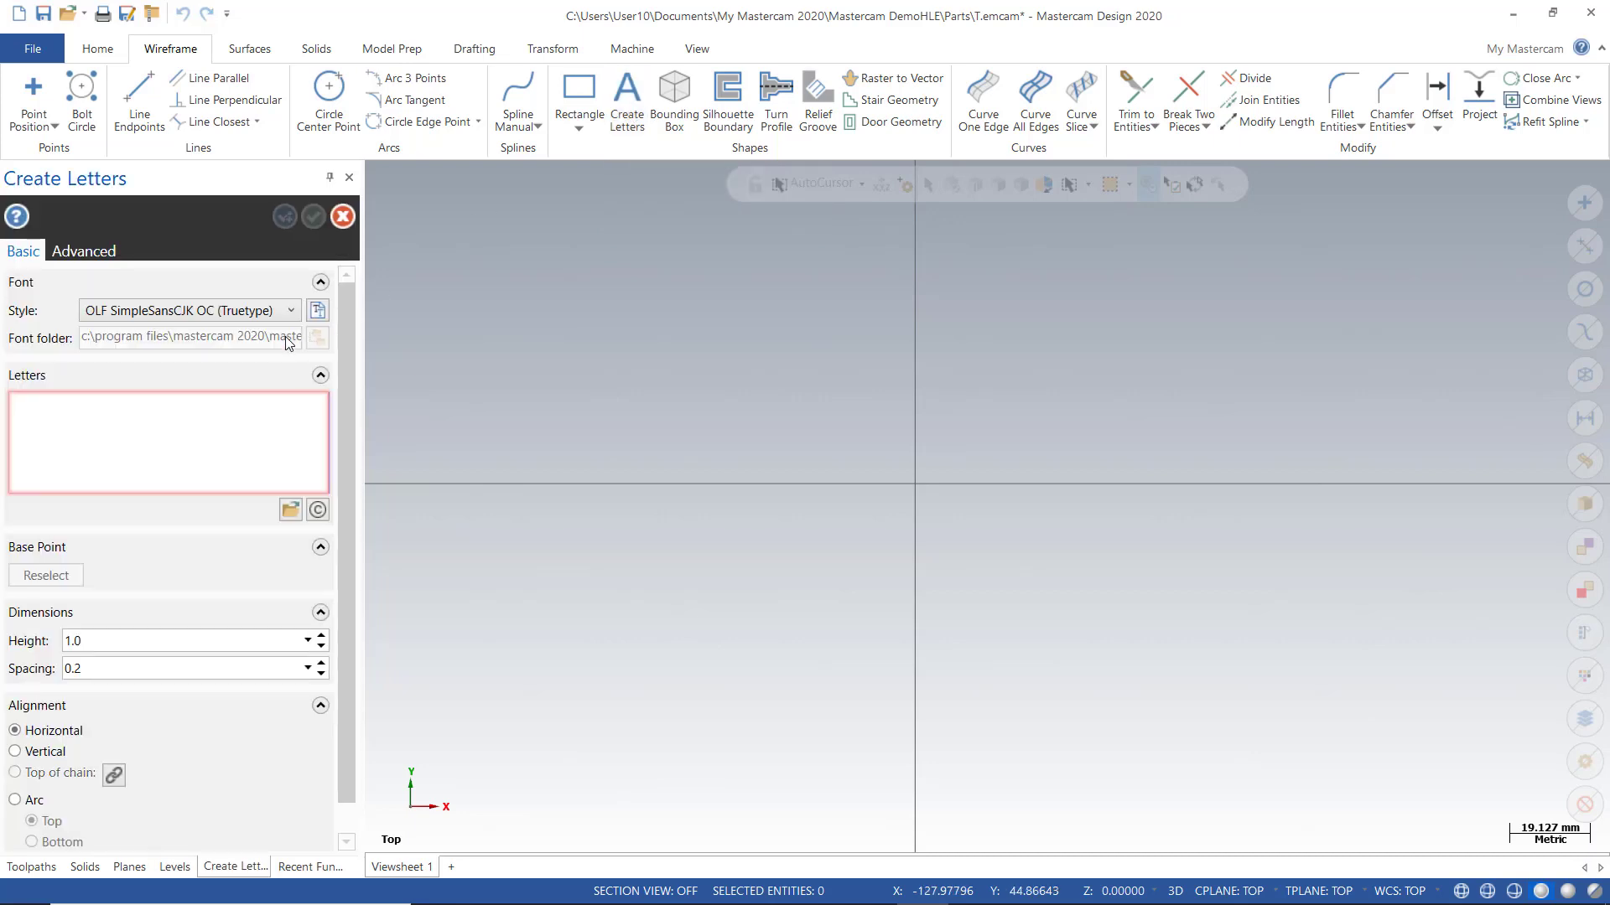
left_click(291, 312)
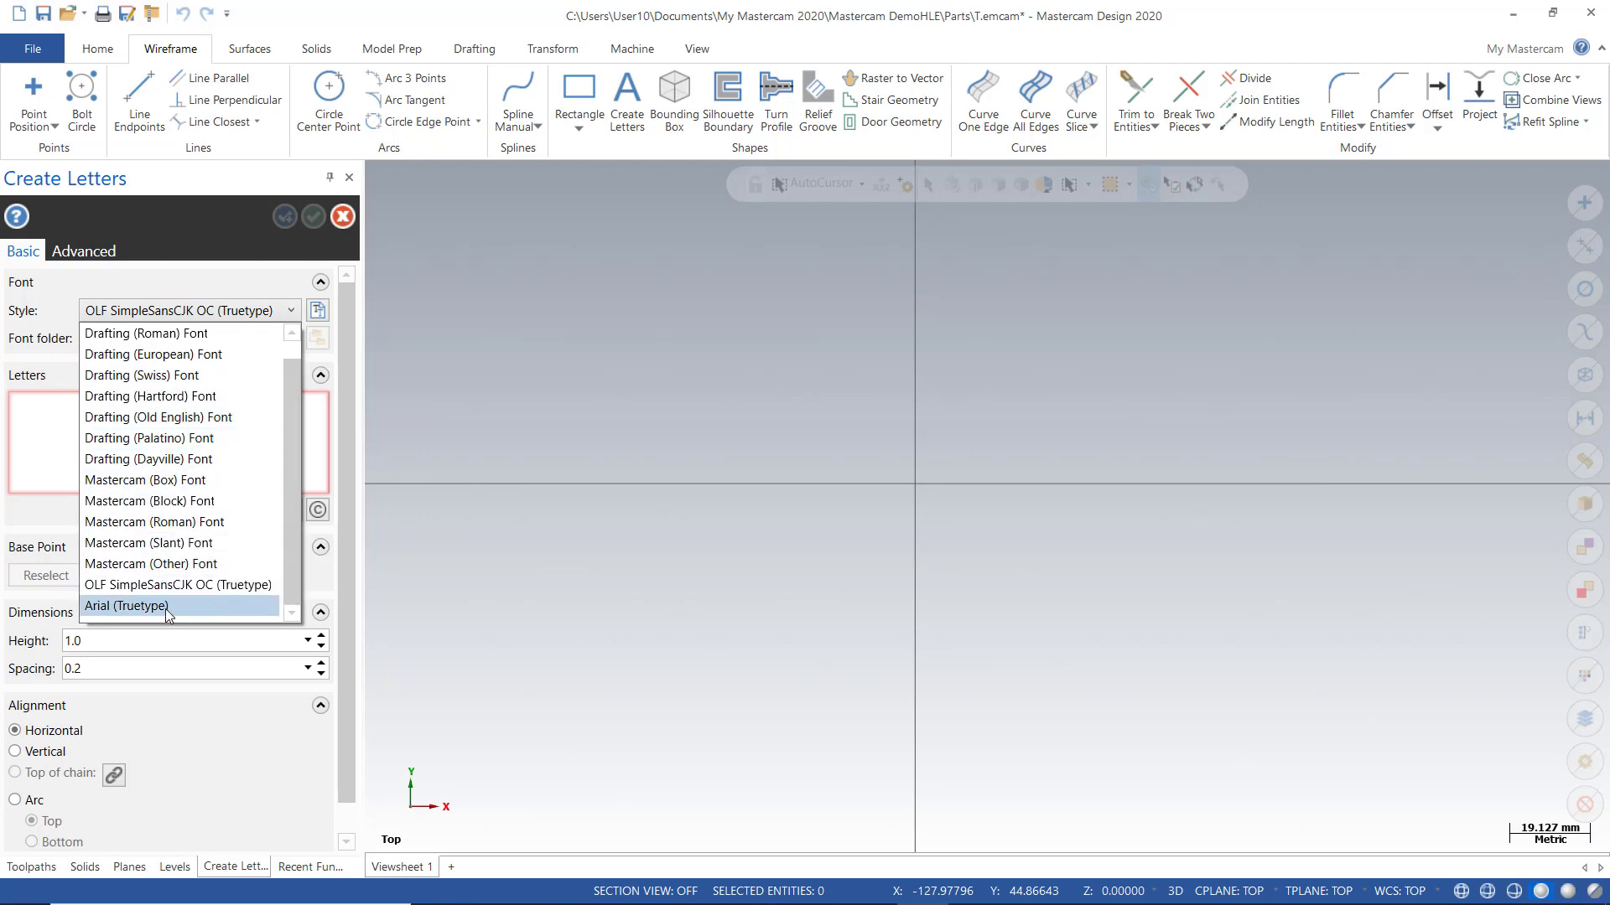
left_click(137, 607)
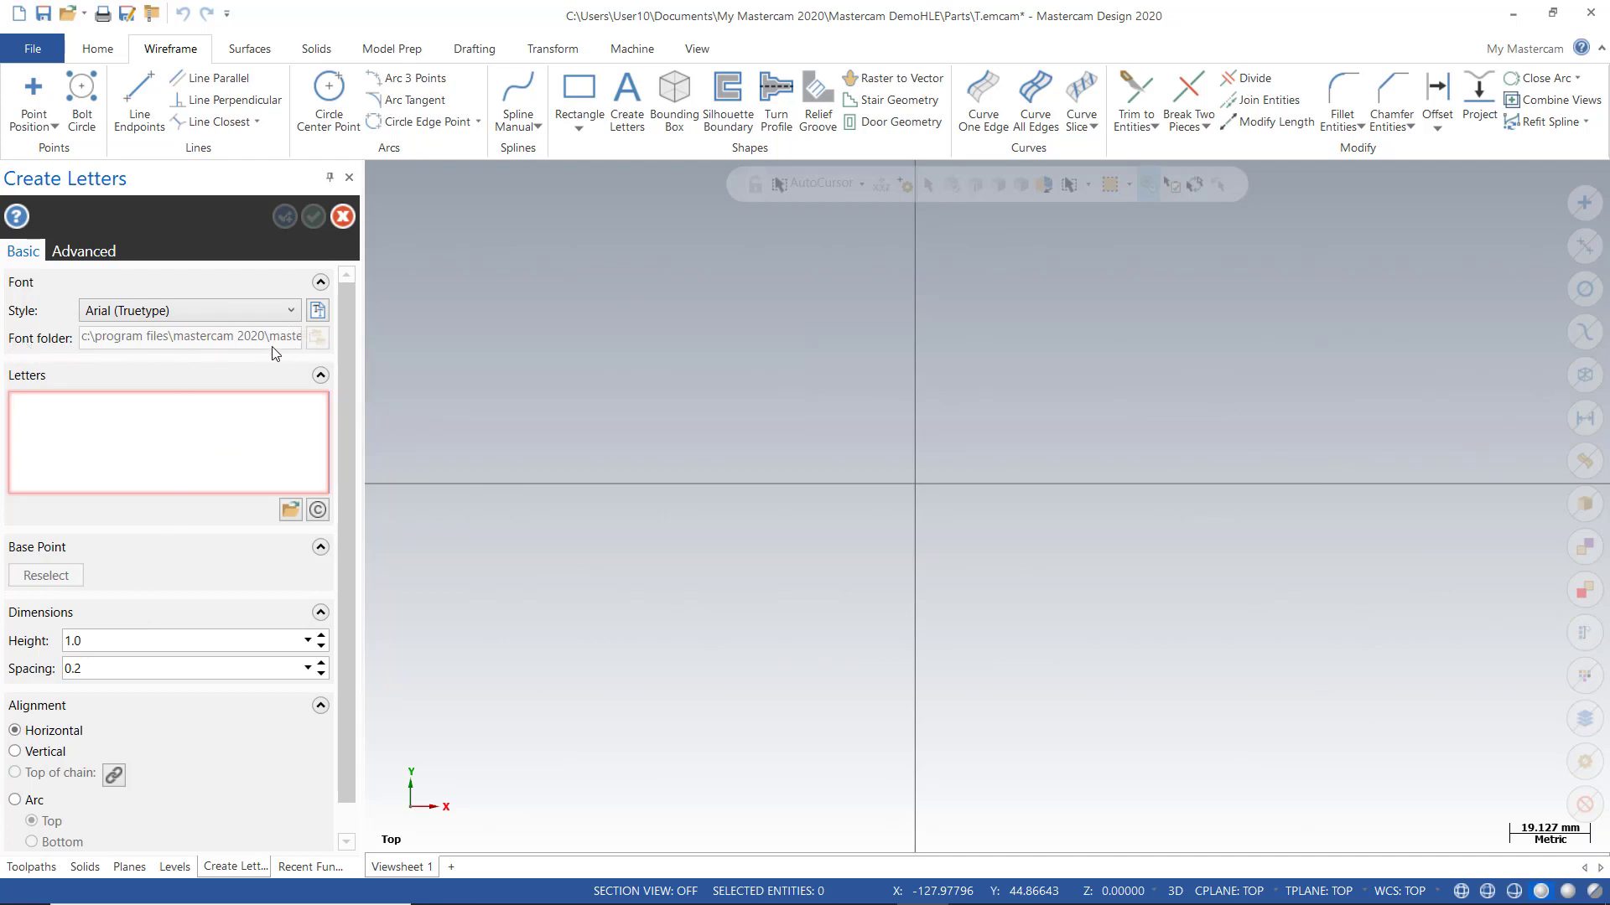
left_click(291, 308)
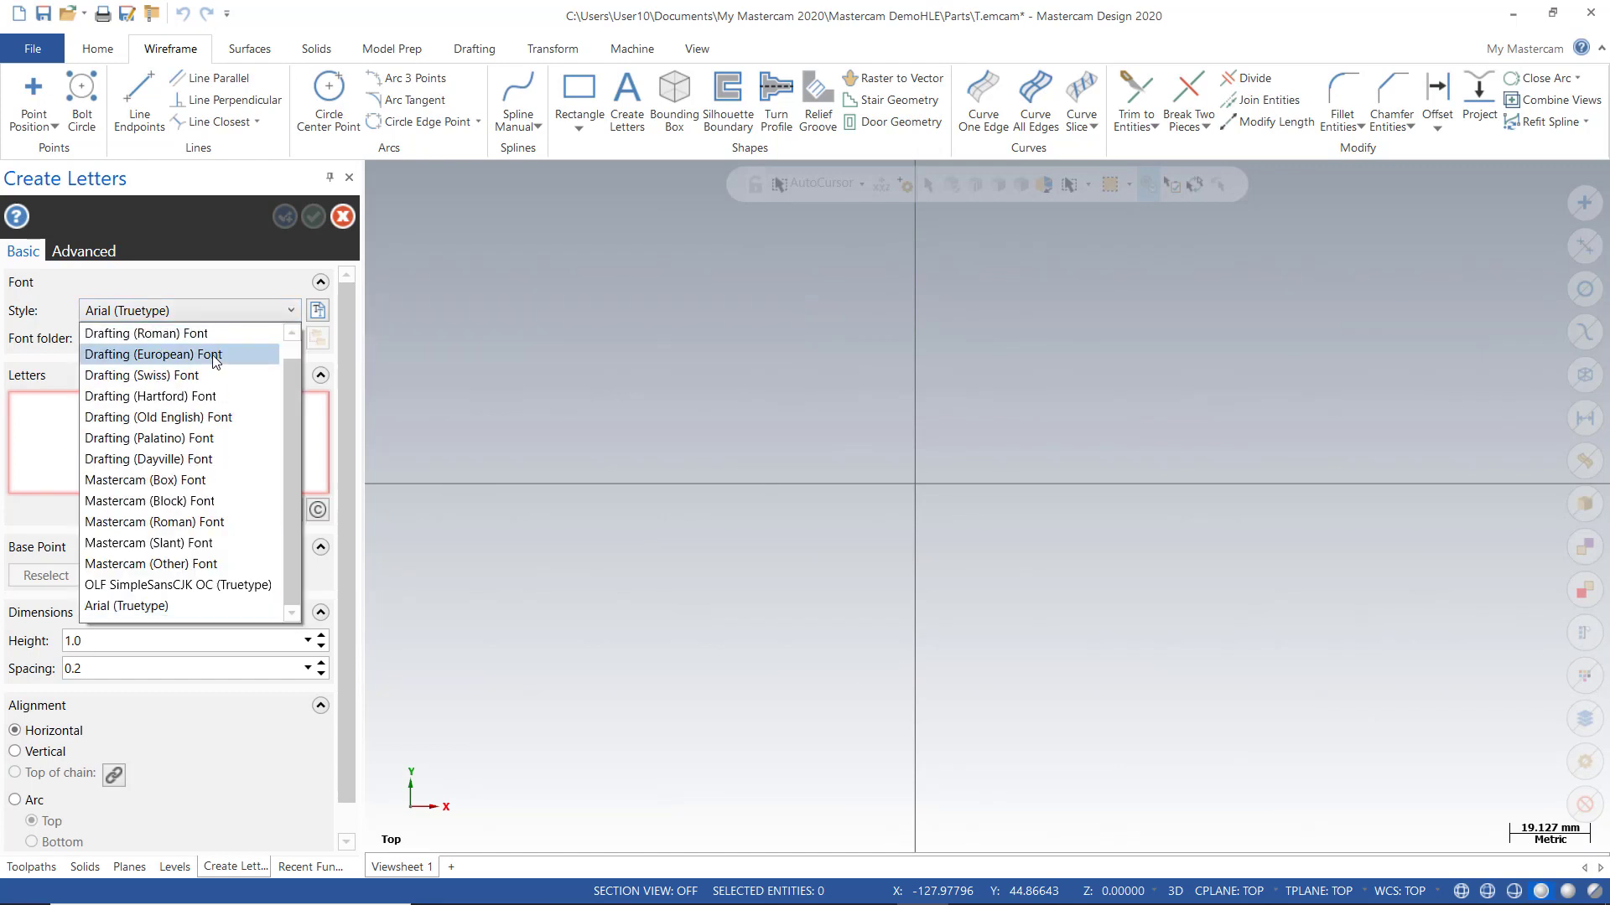
left_click(201, 503)
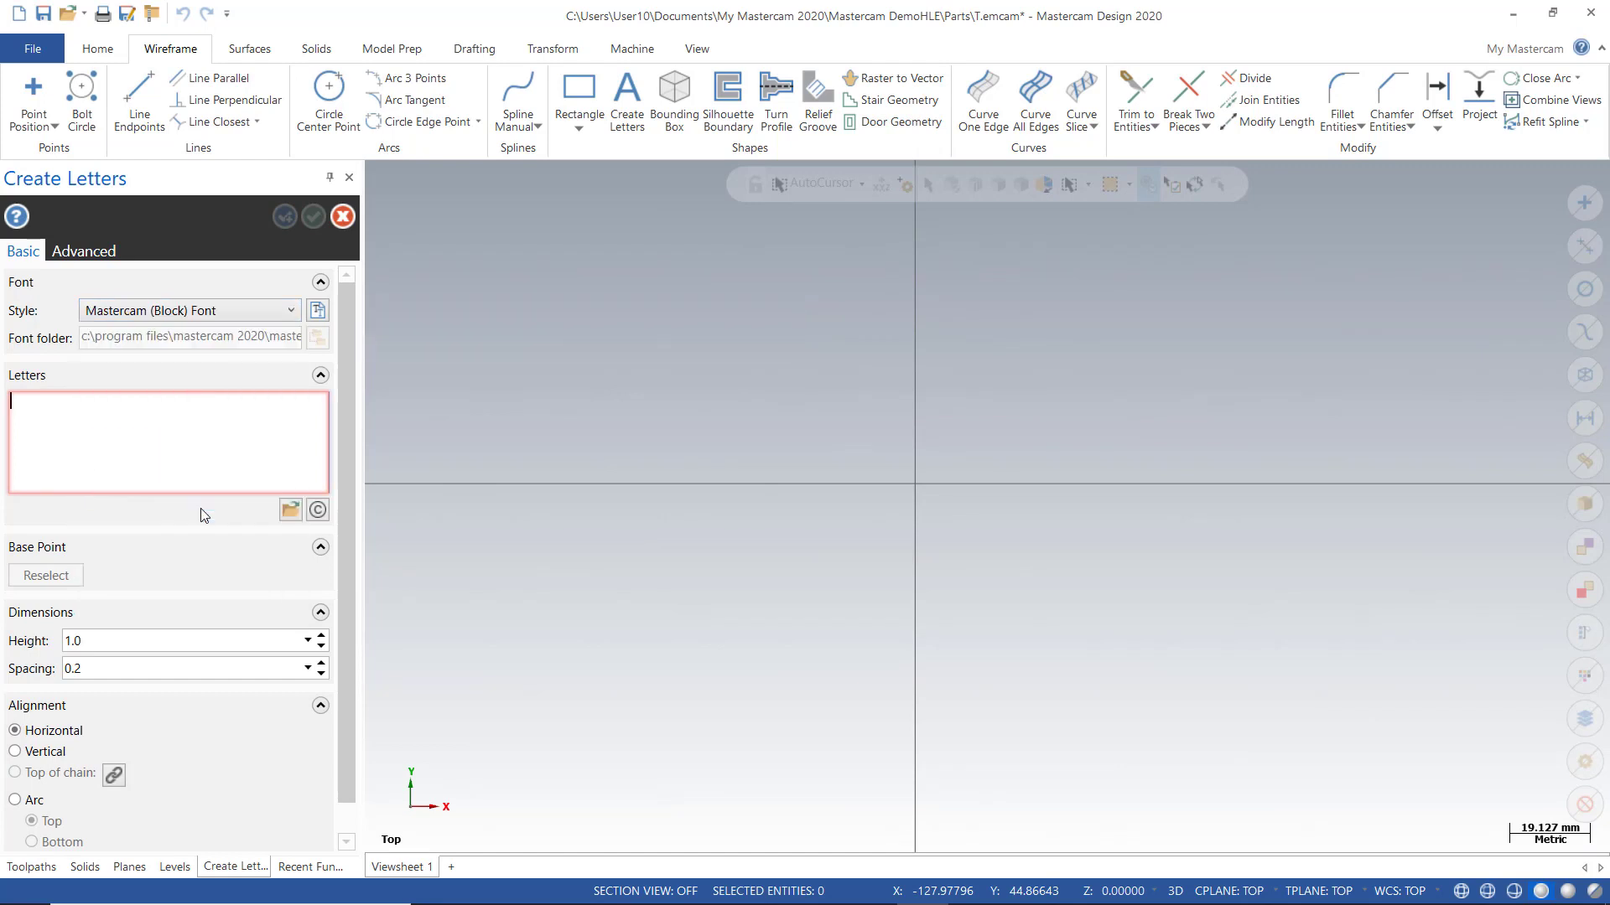
left_click(94, 415)
- Set the letter font to Arial Rounded MT in bold
left_click(317, 311)
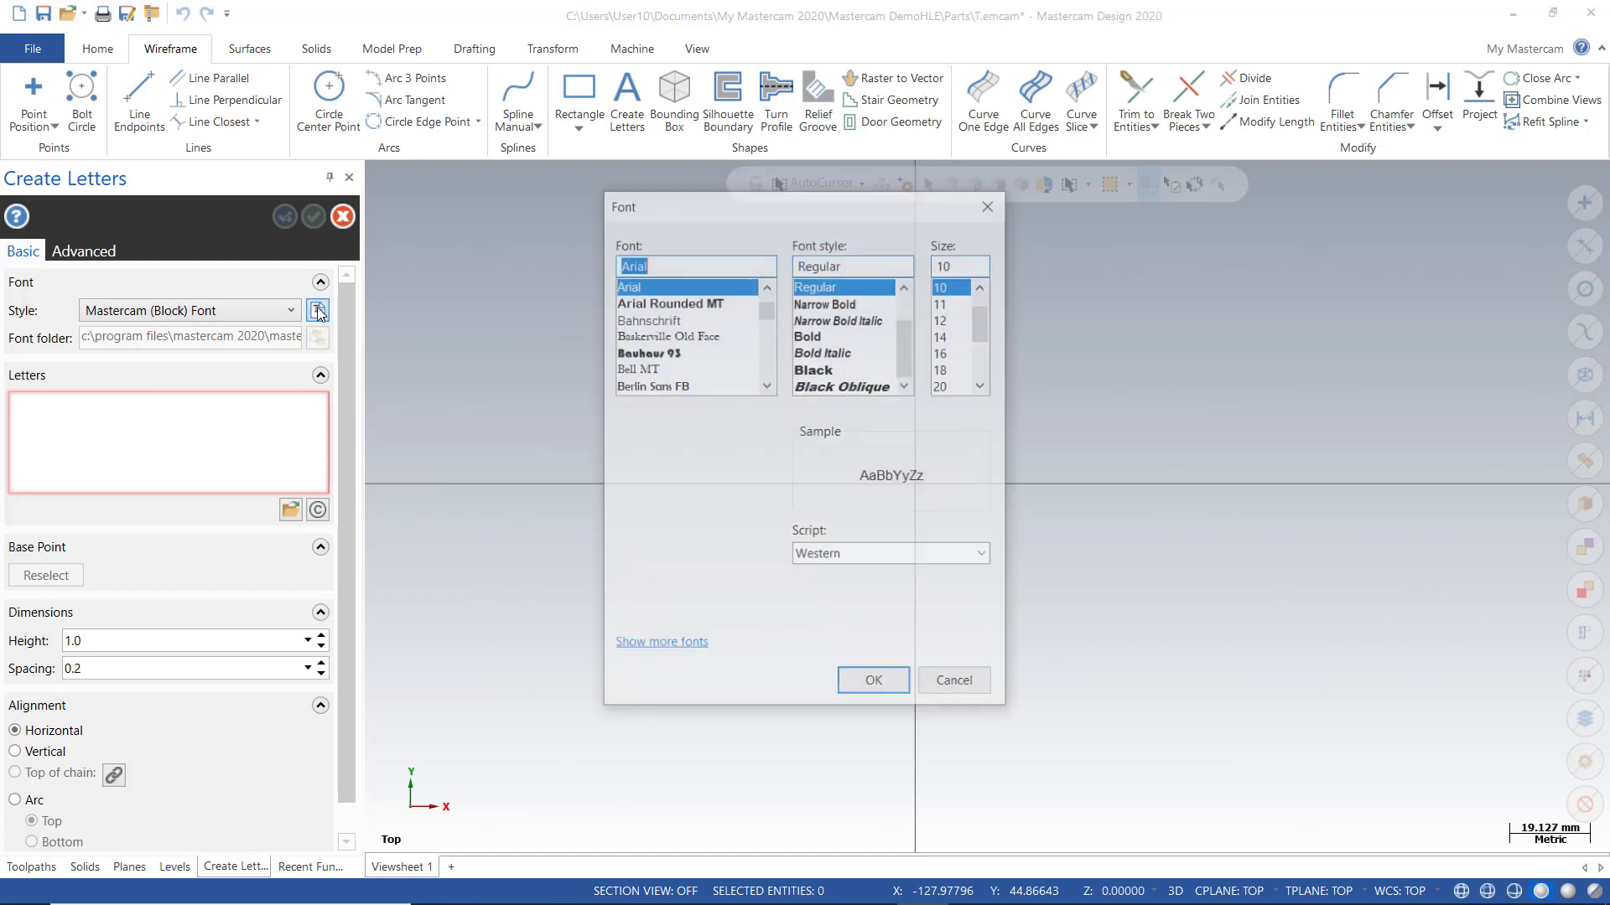
left_click(639, 304)
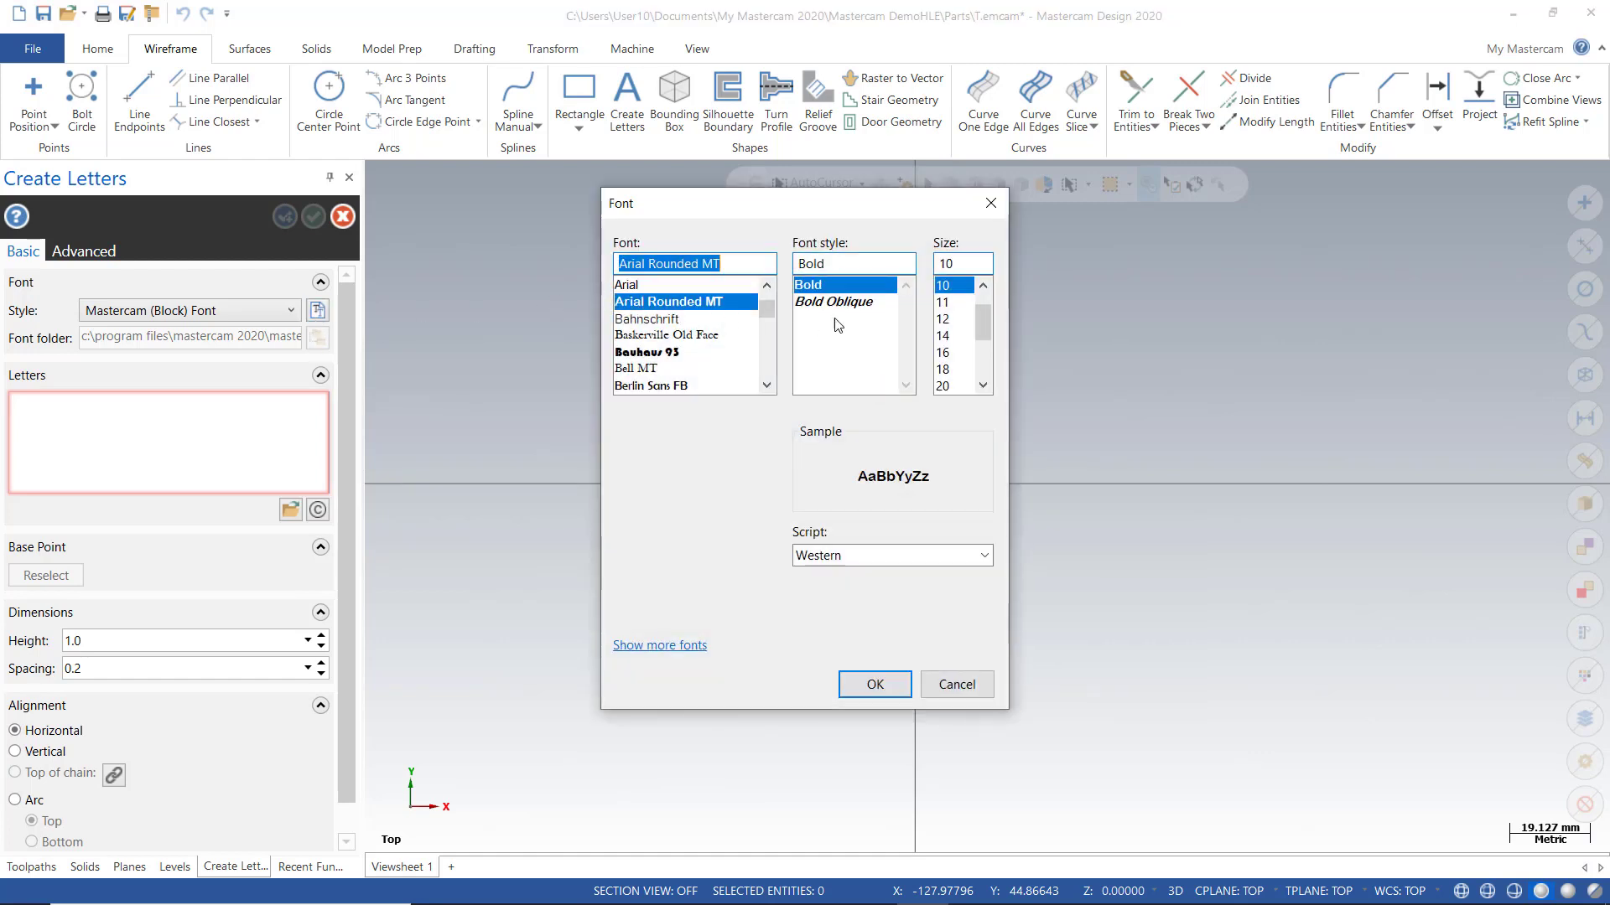
left_click(873, 686)
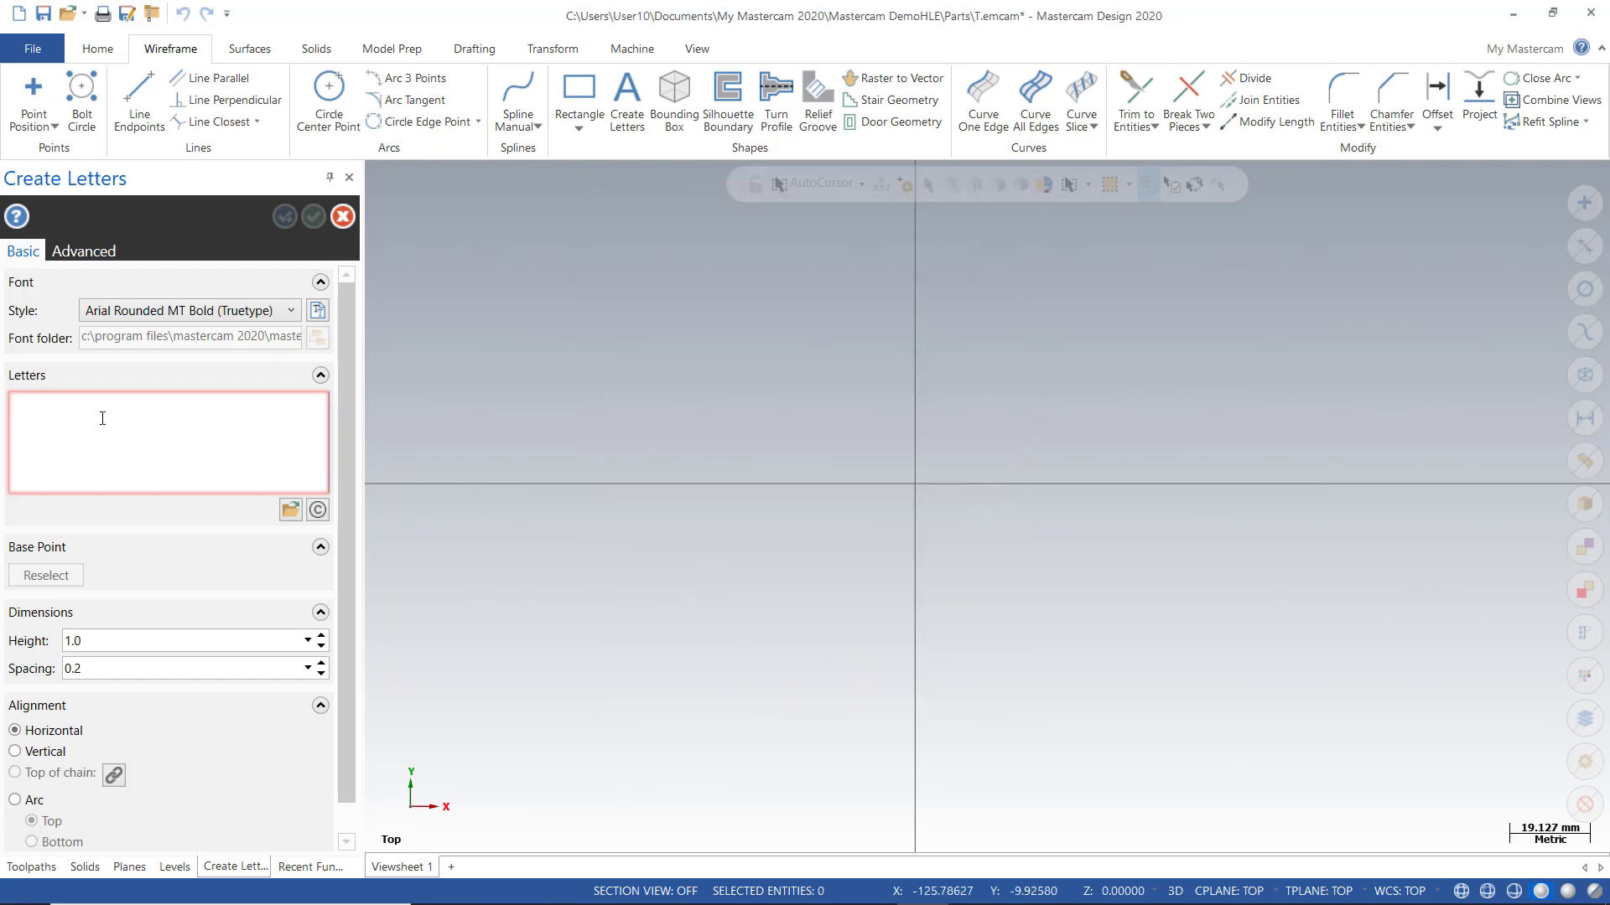
- Enter MASTERCAM as the letters and set their height to 10 mm
type("a")
key("BackSpace")
type("MASTERCAM")
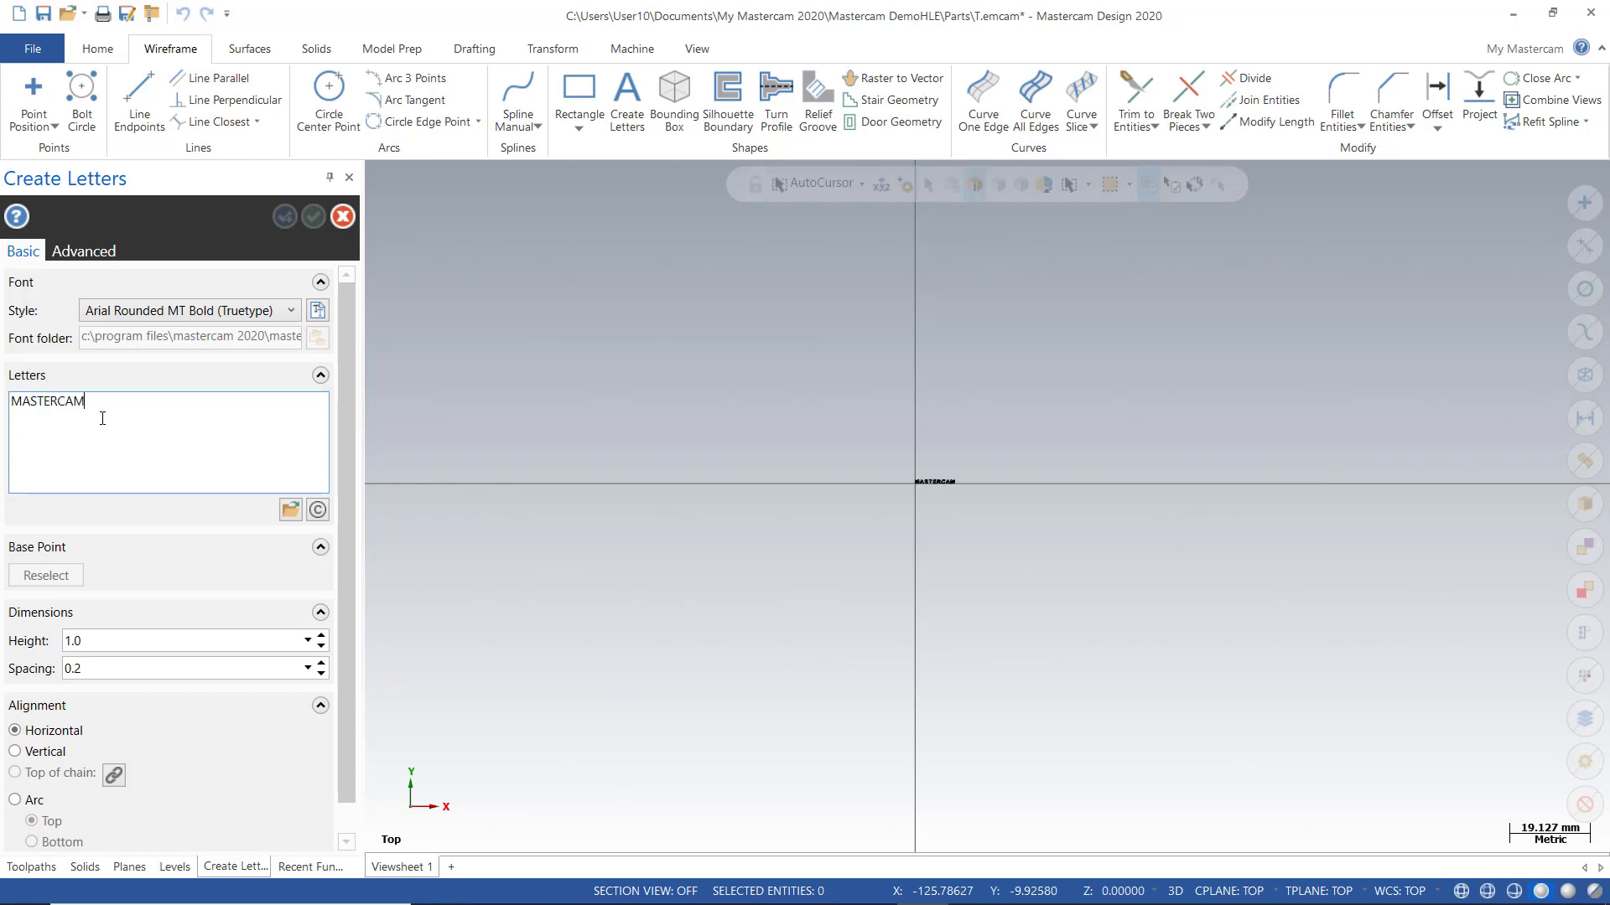
left_click(145, 639)
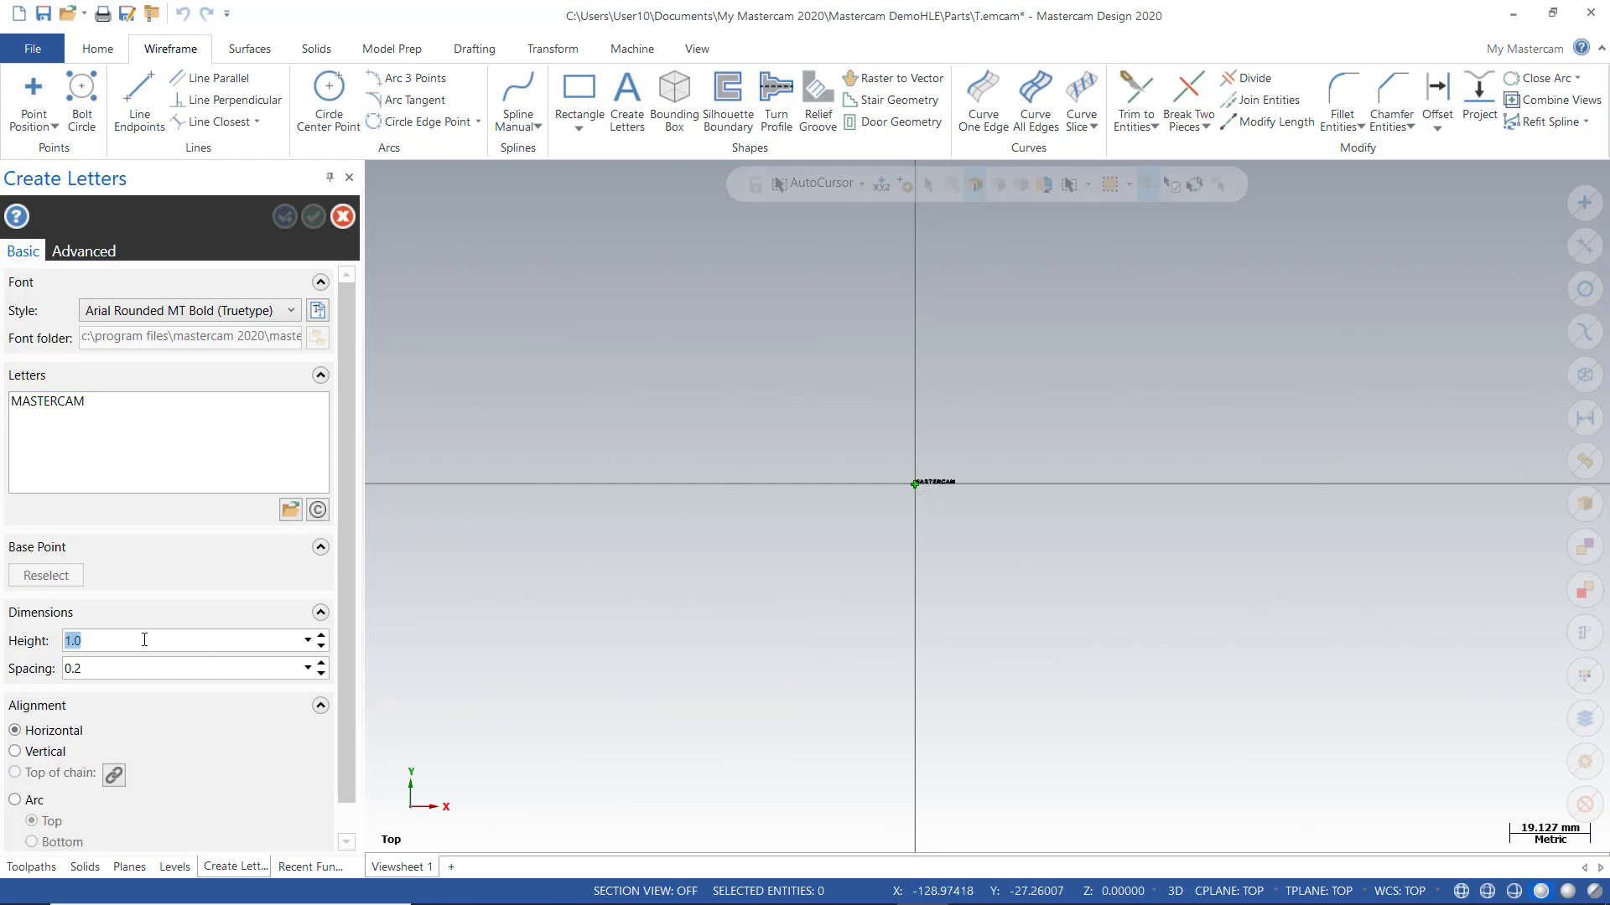
type("10")
key("Return")
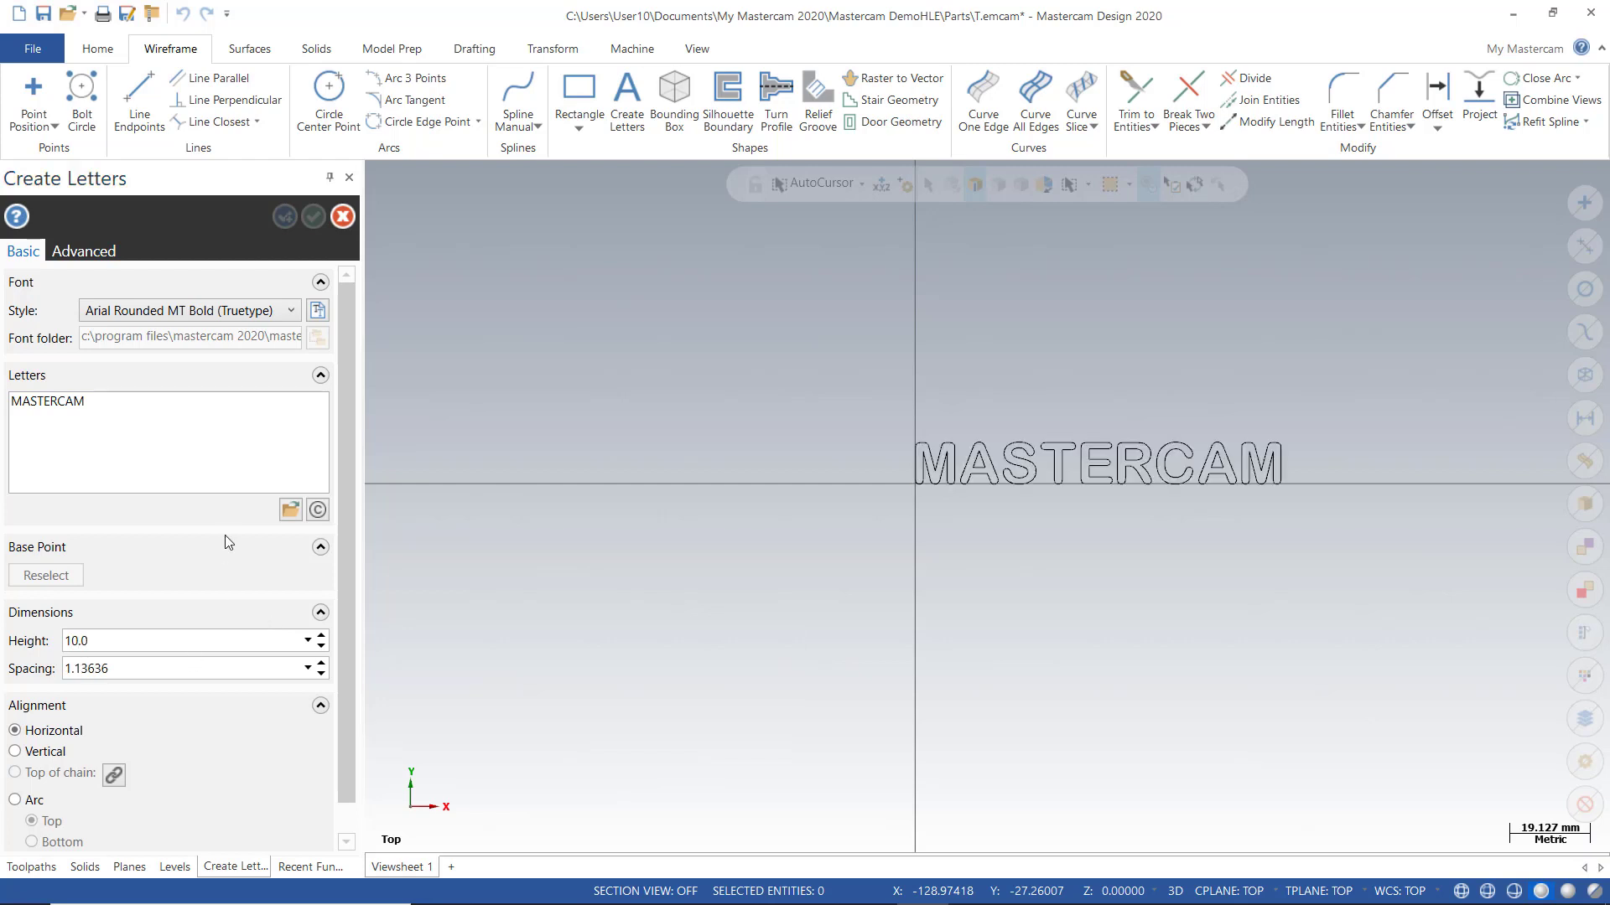
- Try vertical alignment, and align the letters along the top of an arc with its radius raised to 33 mm
left_click(16, 752)
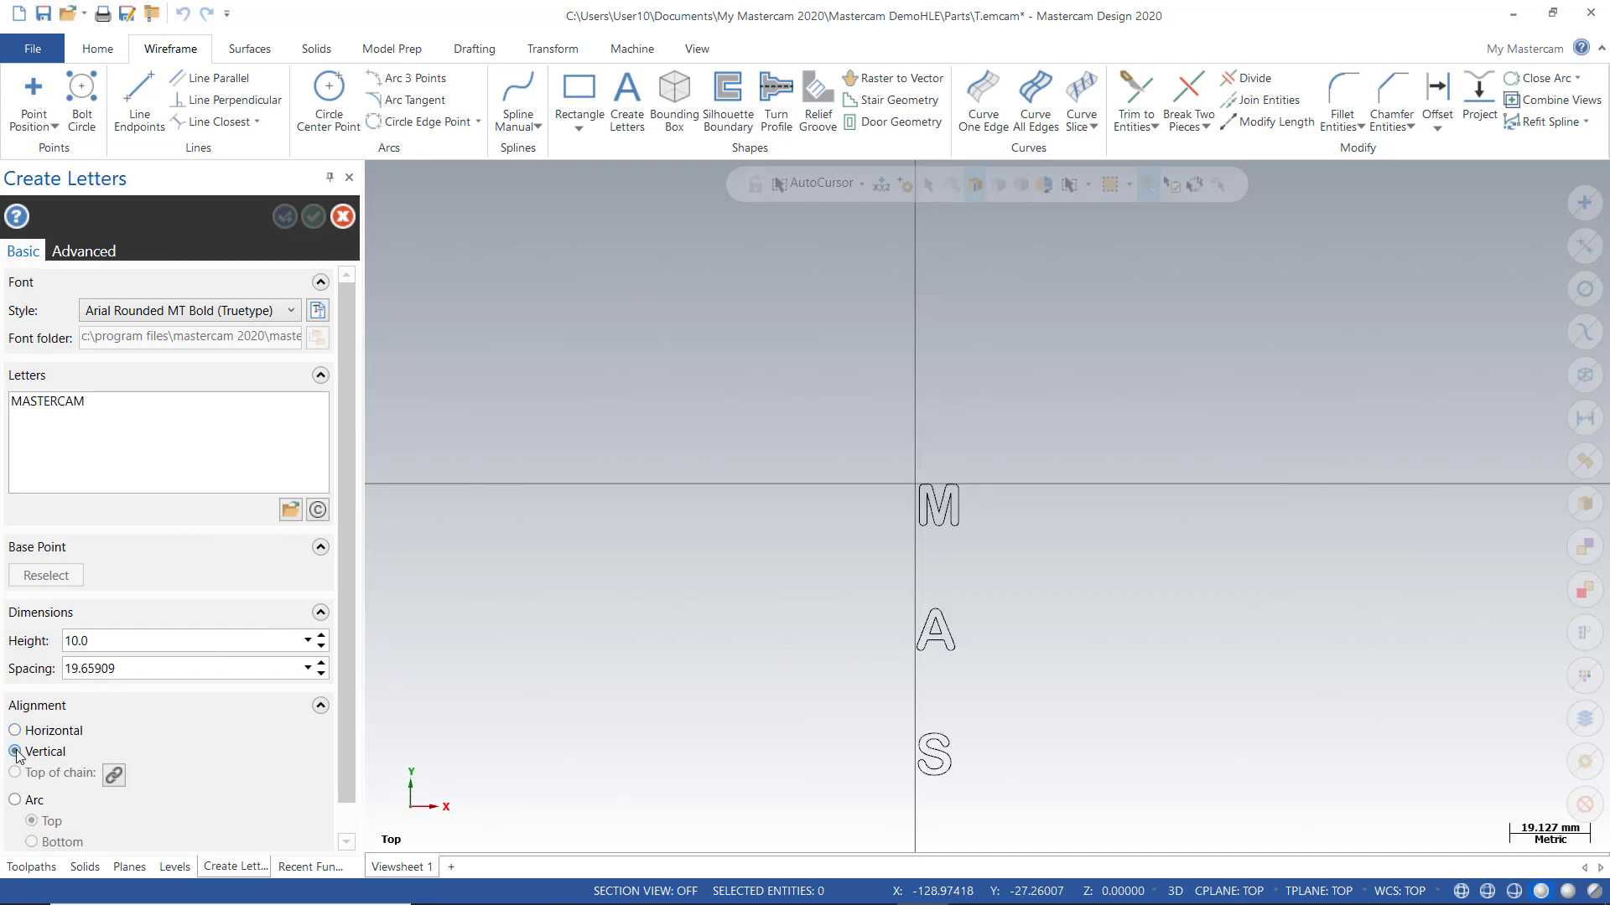
left_click(16, 801)
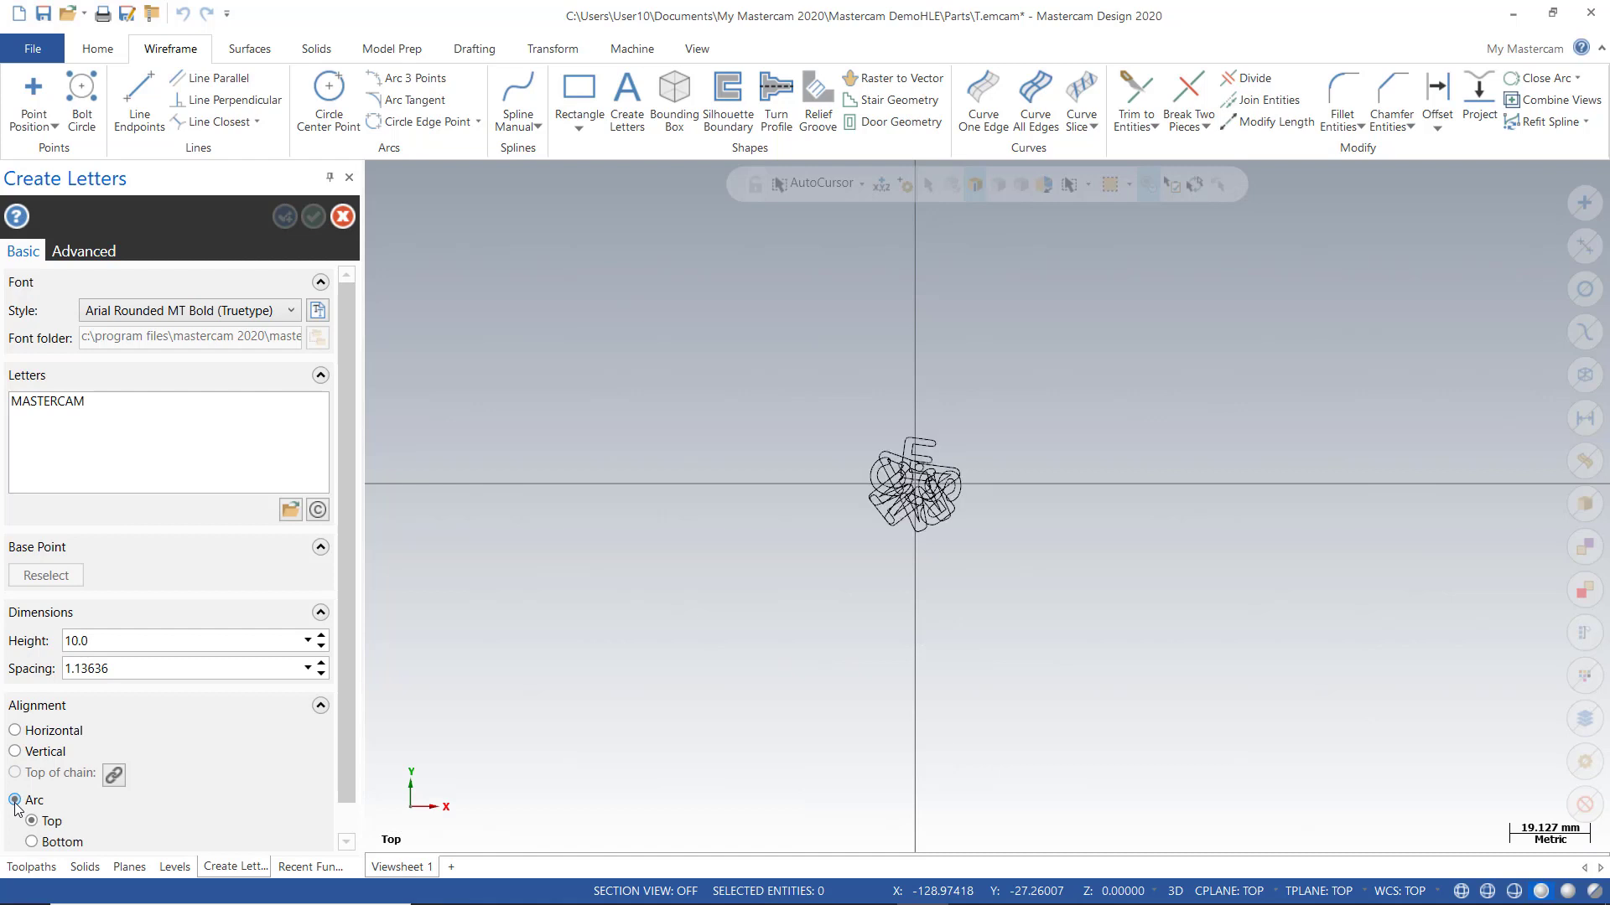
scroll(262, 708, "down", 1)
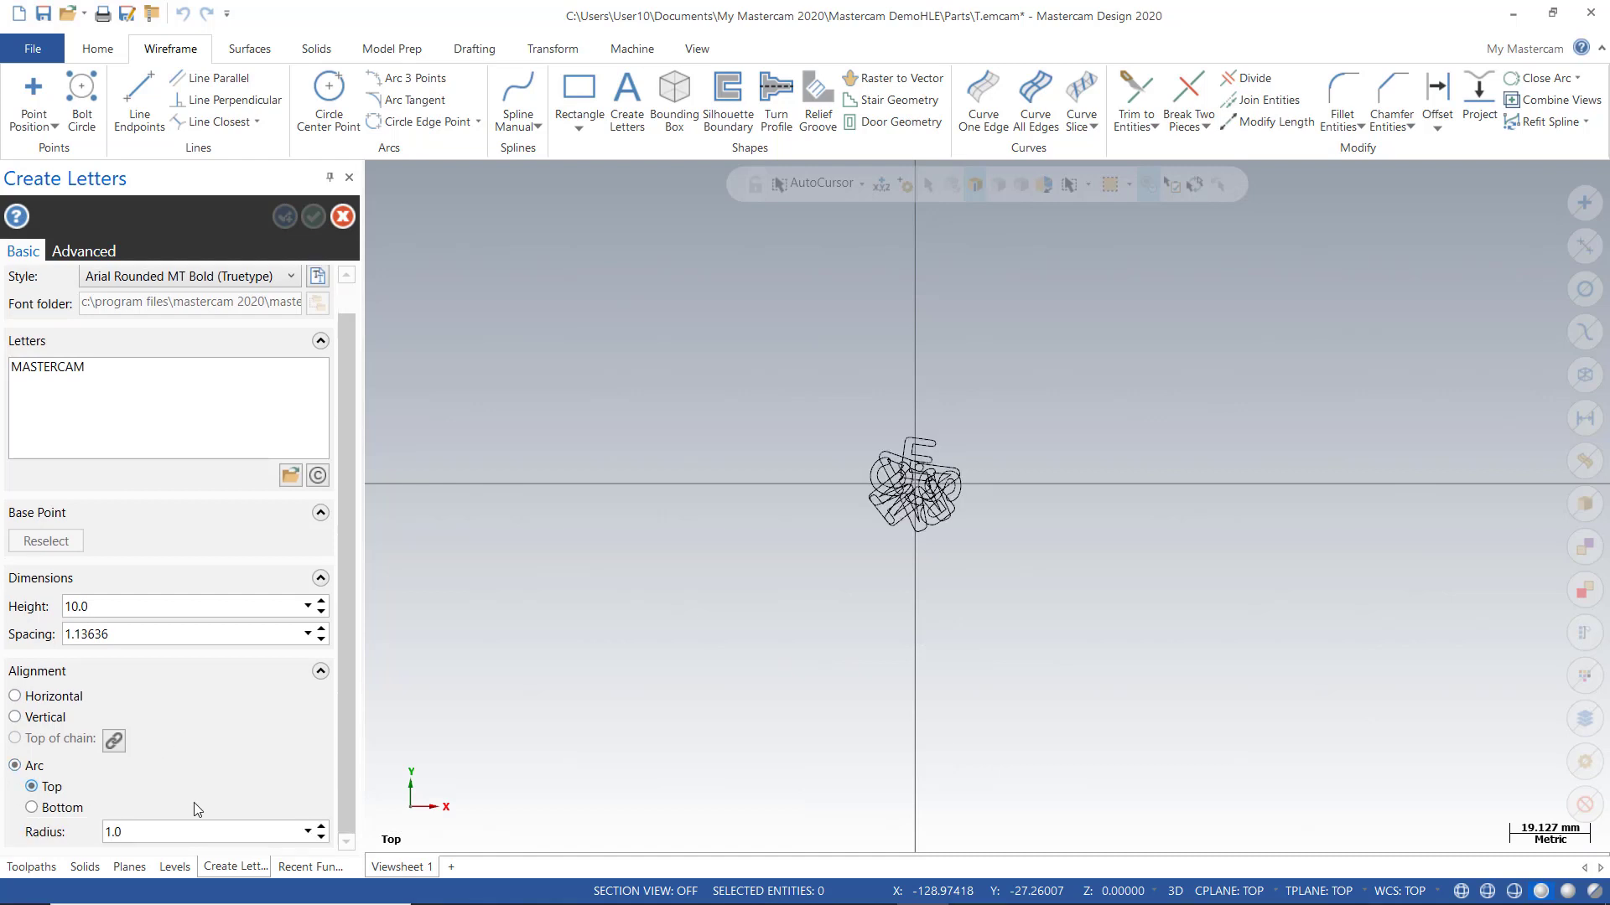
left_click(323, 827)
left_click(323, 826)
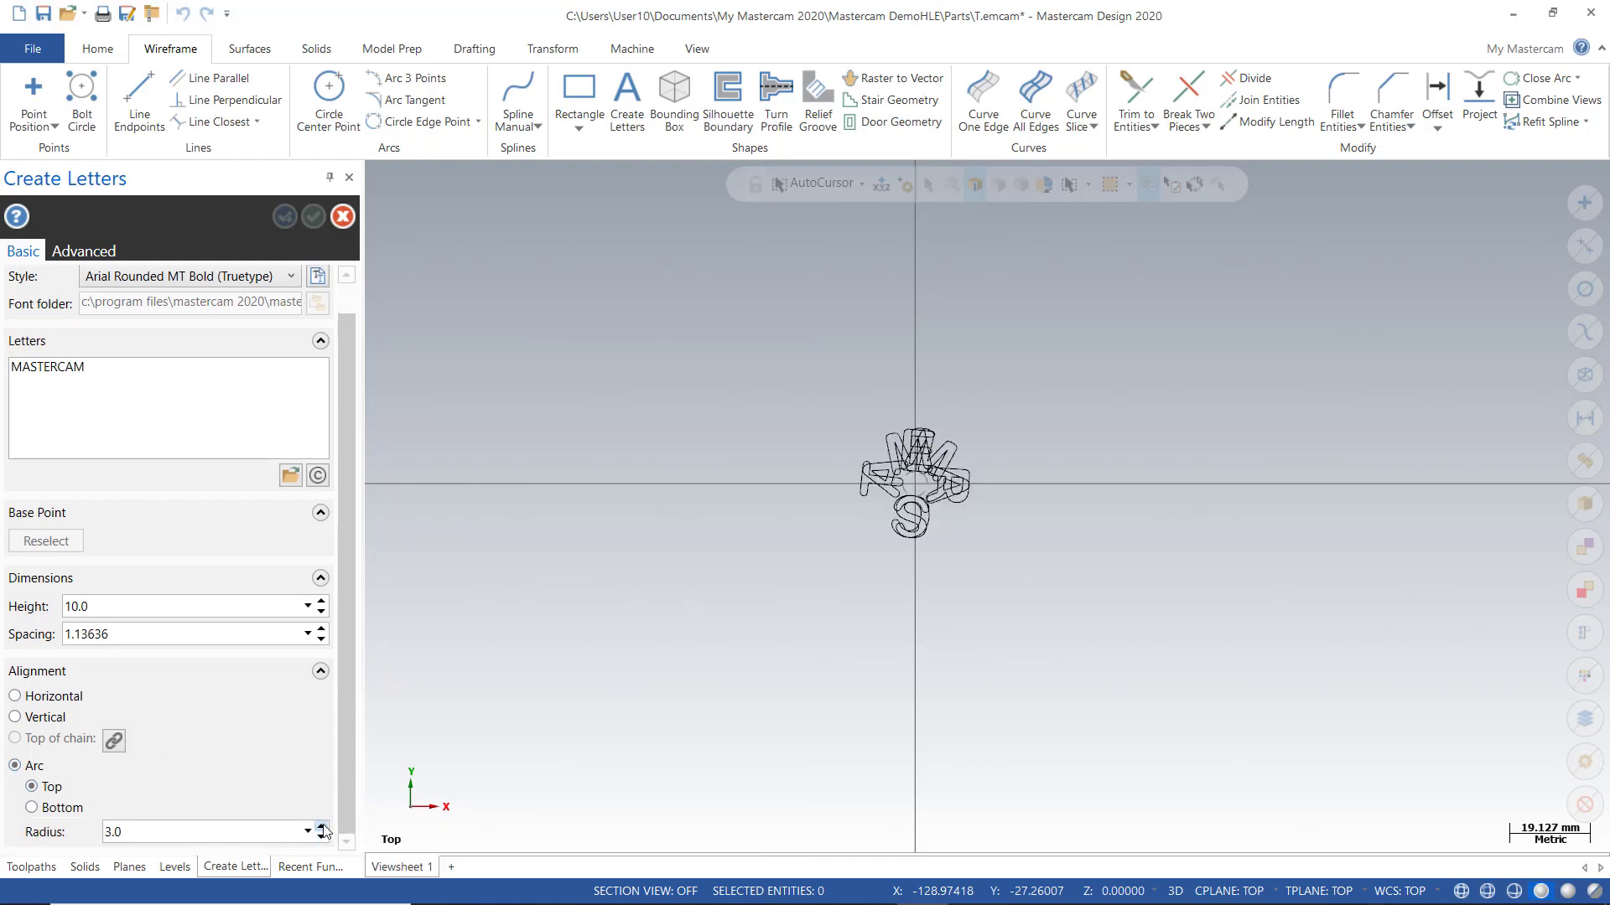
left_click(323, 826)
left_click(323, 827)
left_click(323, 827)
left_click(323, 827)
left_click(323, 826)
left_click(323, 827)
left_click(322, 826)
left_click(322, 827)
left_click(322, 827)
left_click(321, 827)
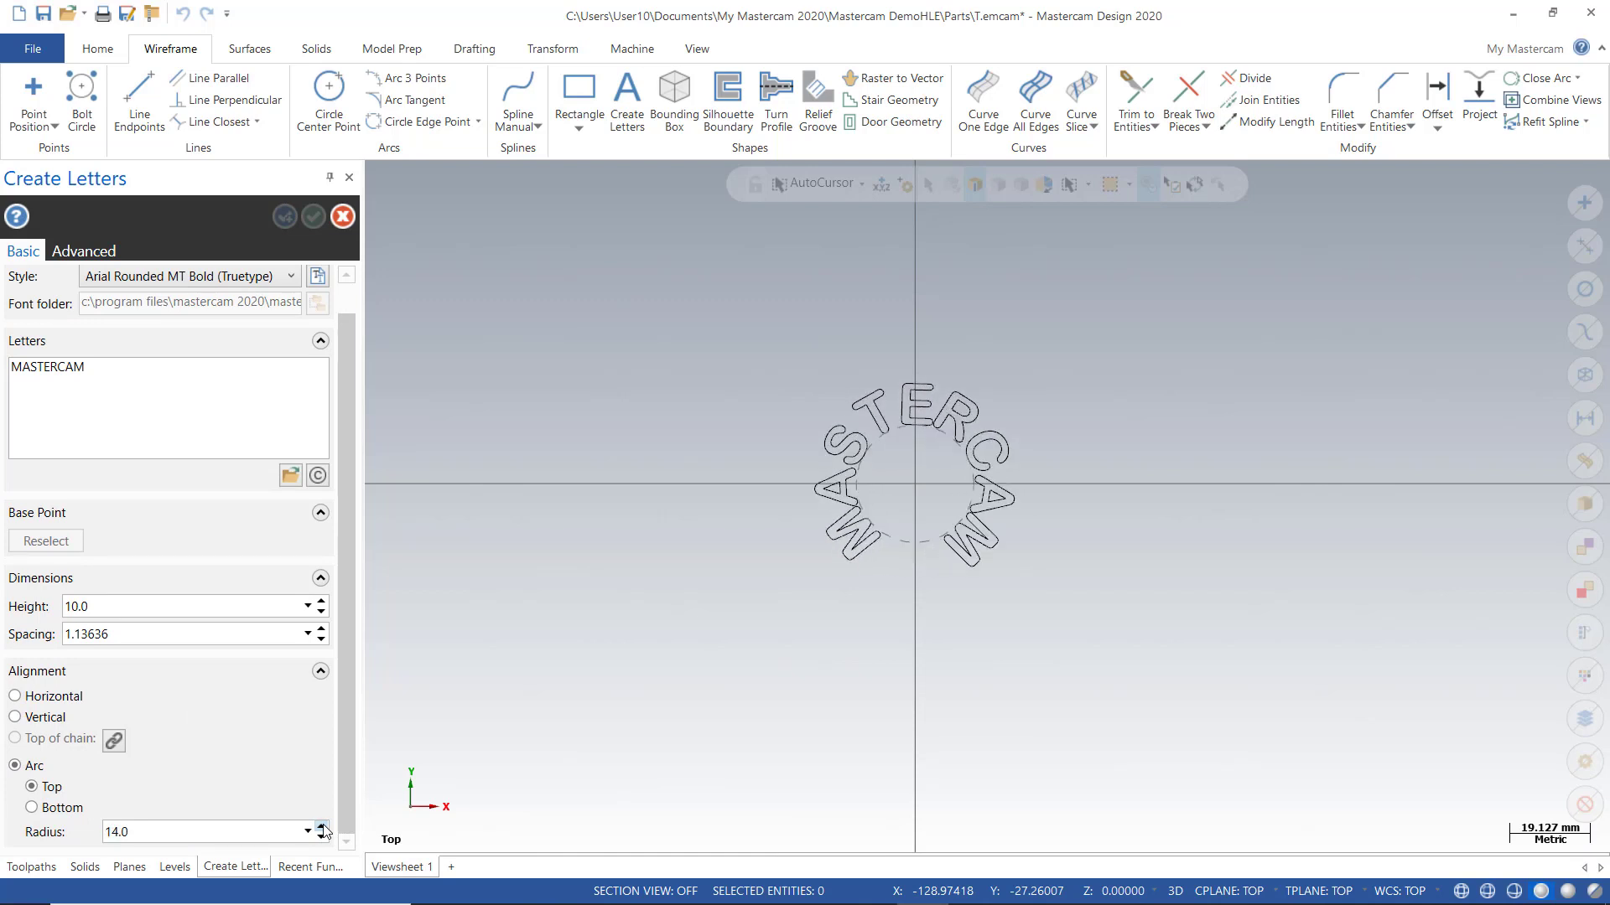
left_click(322, 827)
left_click(322, 827)
left_click(322, 827)
left_click(322, 826)
left_click(322, 827)
left_click(322, 827)
left_click(321, 826)
left_click(322, 826)
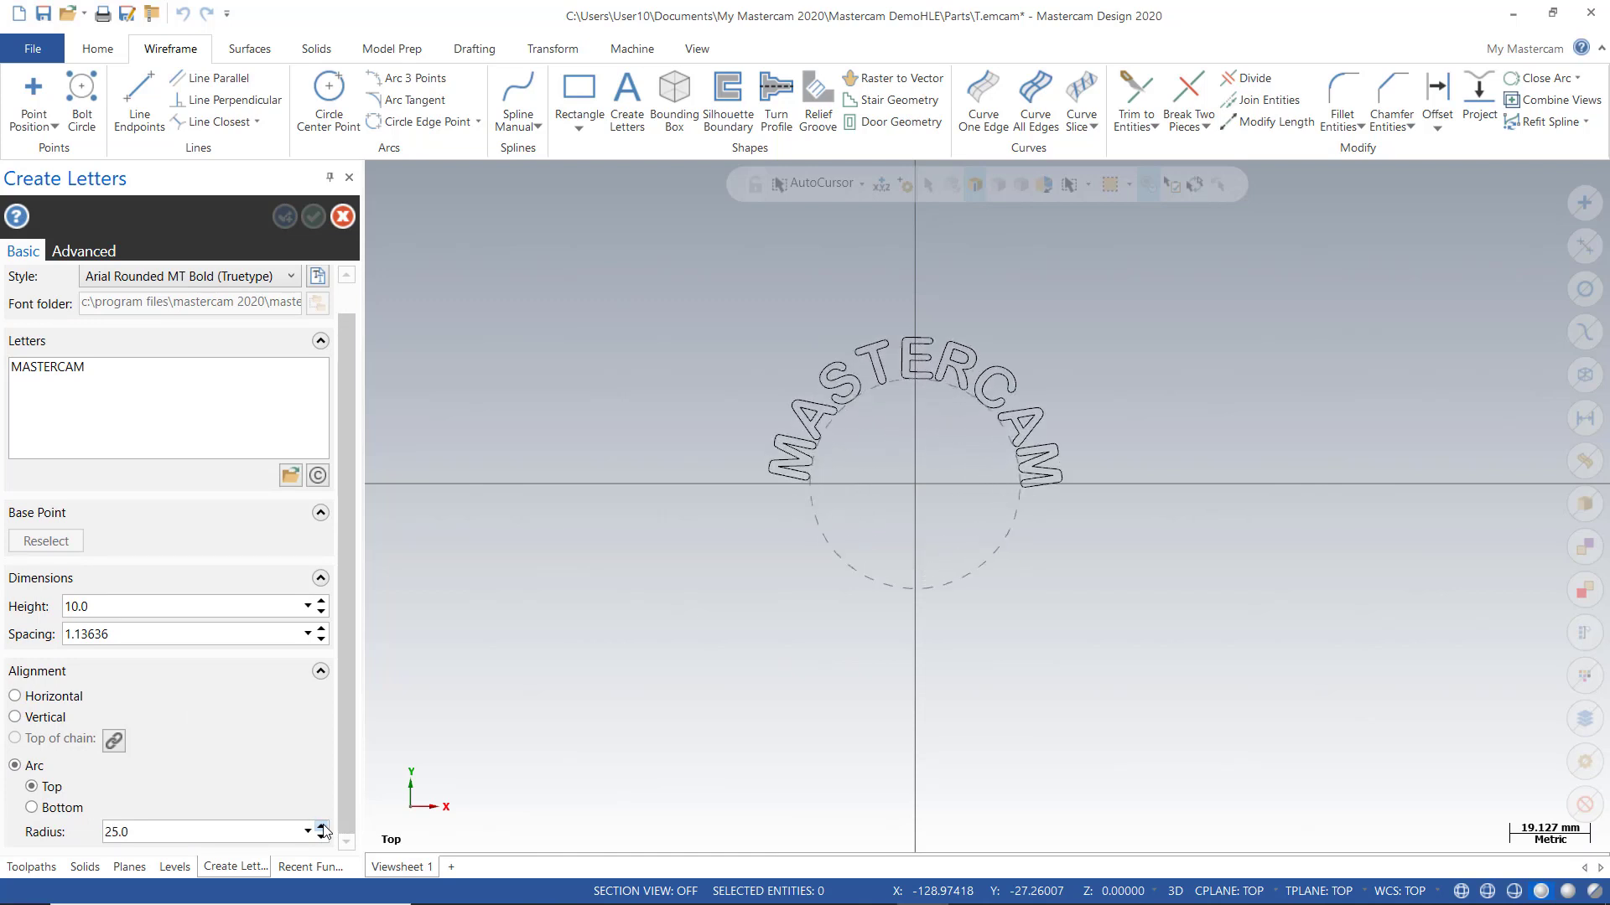
left_click(322, 827)
left_click(322, 827)
left_click(322, 826)
left_click(322, 827)
left_click(322, 827)
left_click(322, 826)
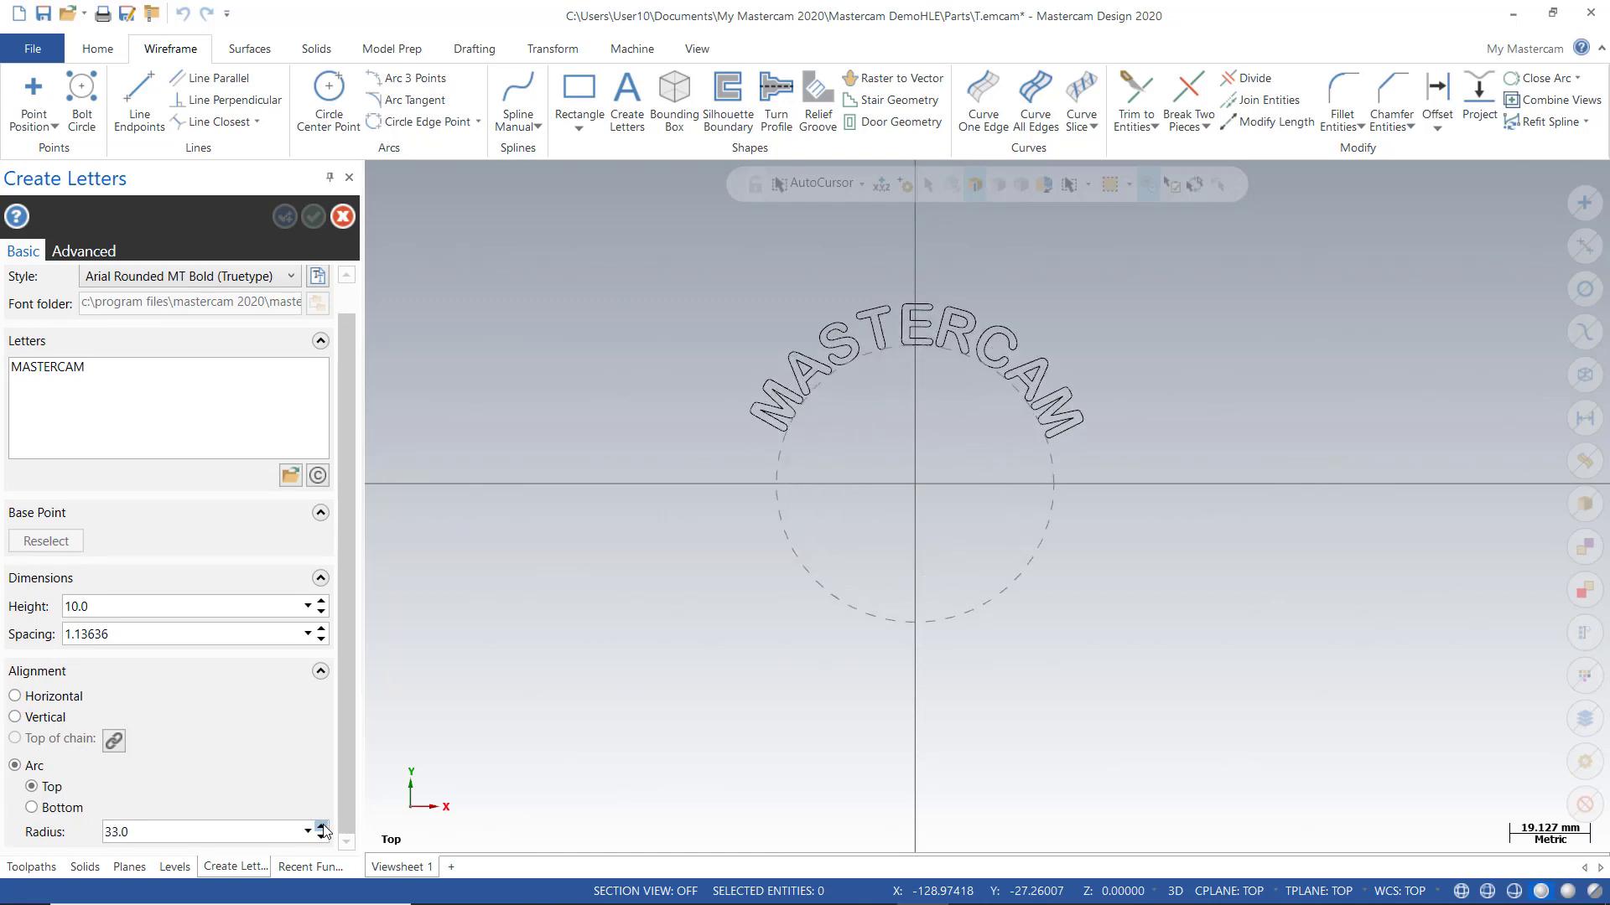
- Set the arc radius to 40 mm and place the letters with their base point at the origin
double_click(200, 834)
type("40")
key("Return")
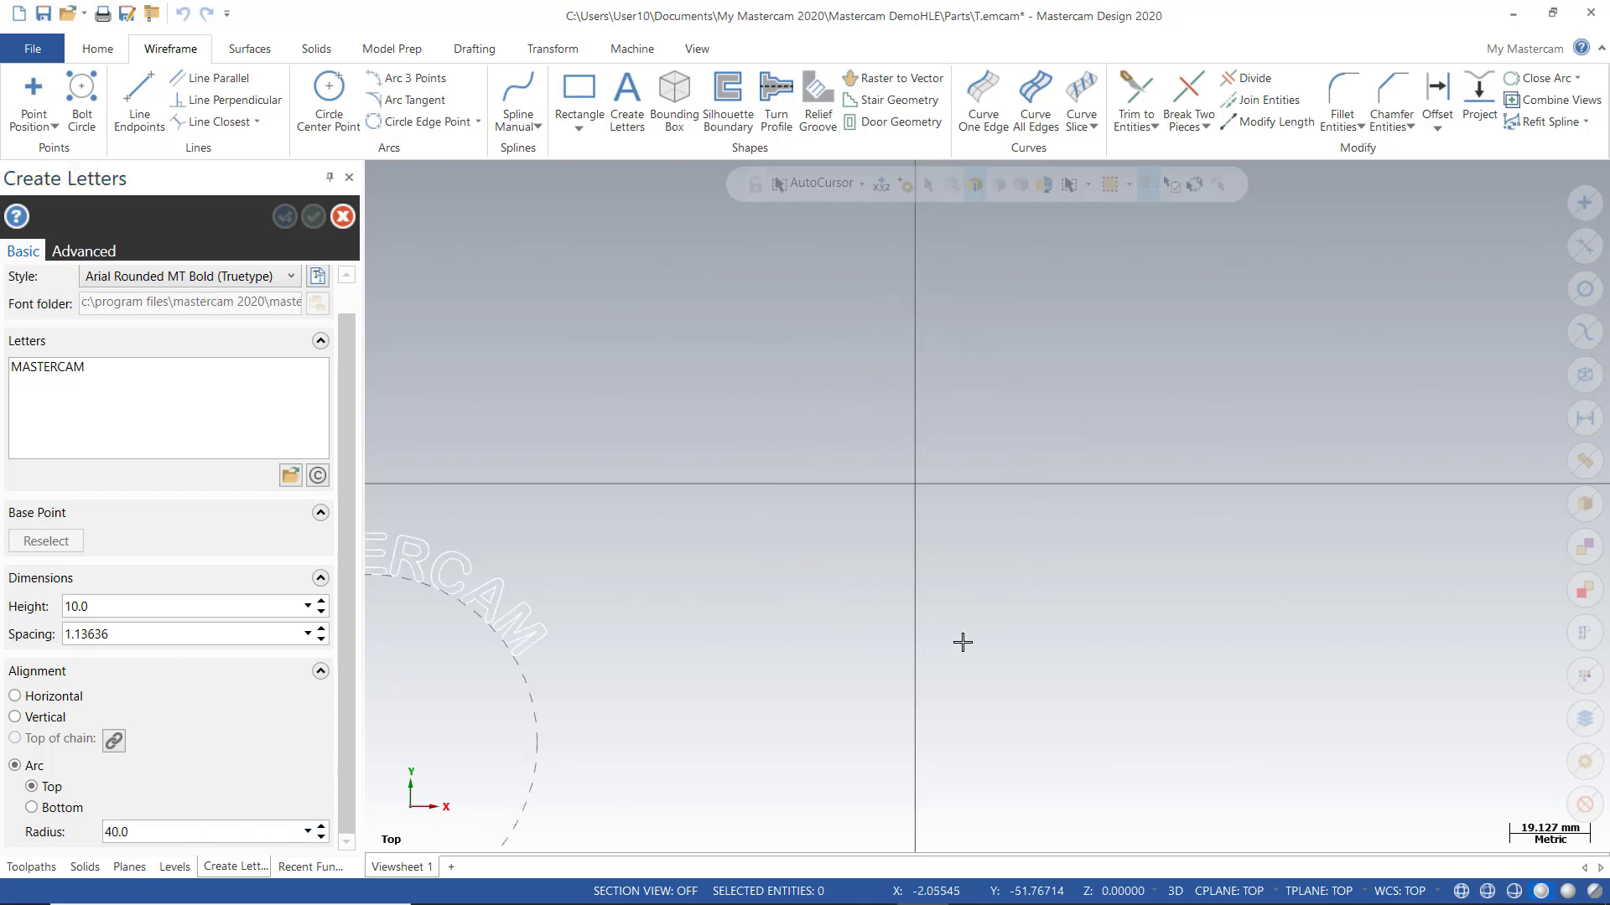
left_click(912, 486)
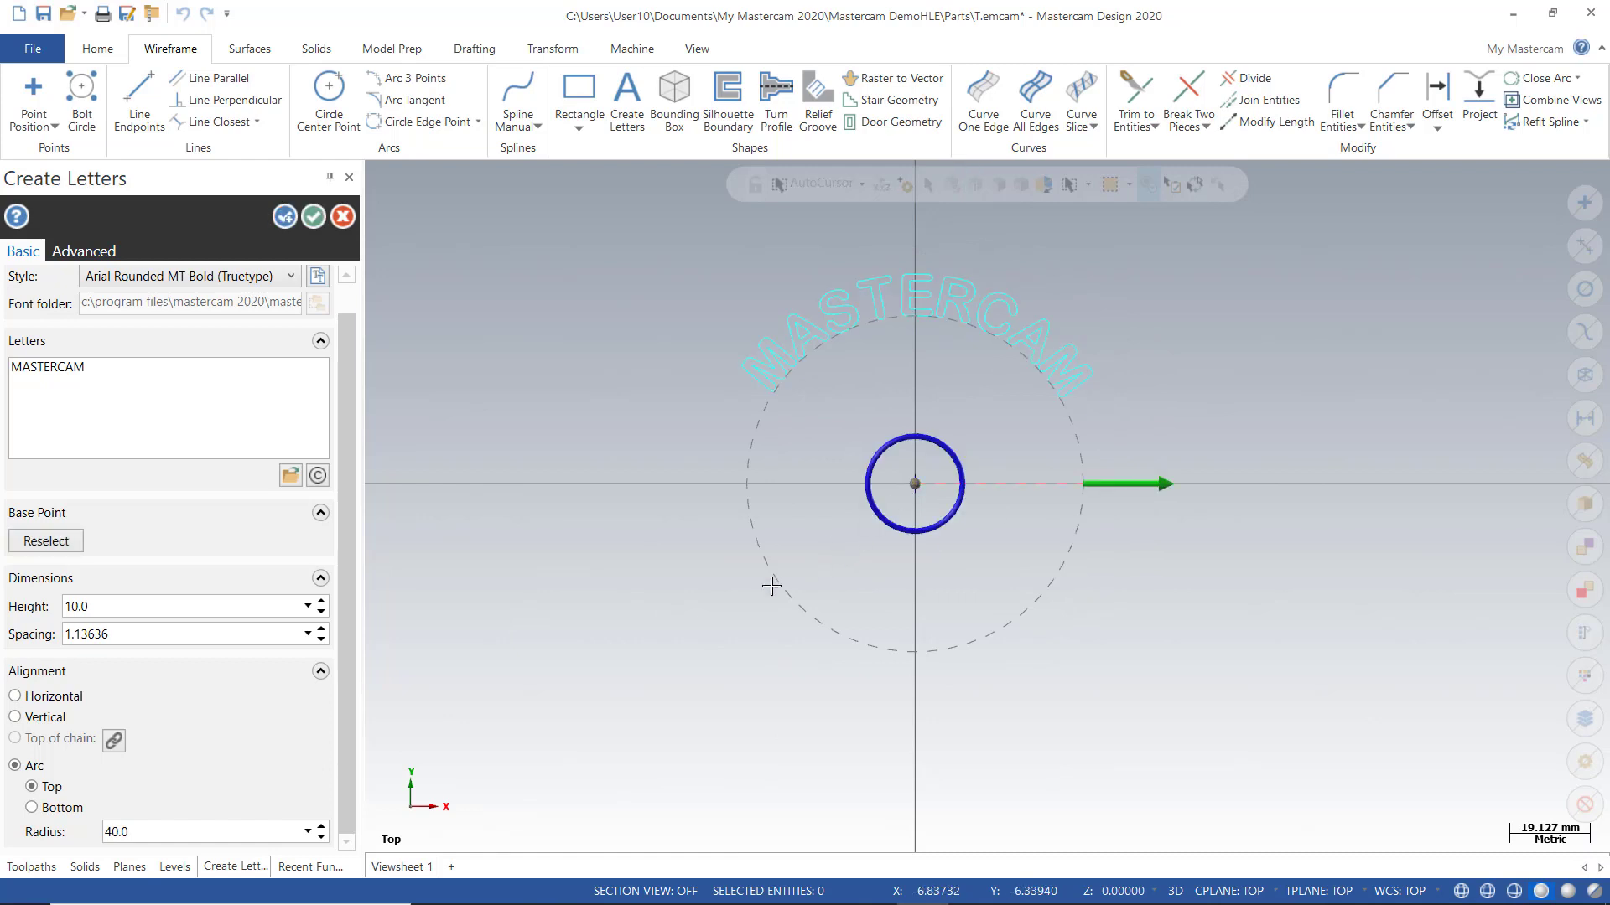
- Keep the letters on top of the arc, enlarge its radius to about 46 mm, and create the text
left_click(32, 808)
left_click(32, 787)
left_click(1139, 484)
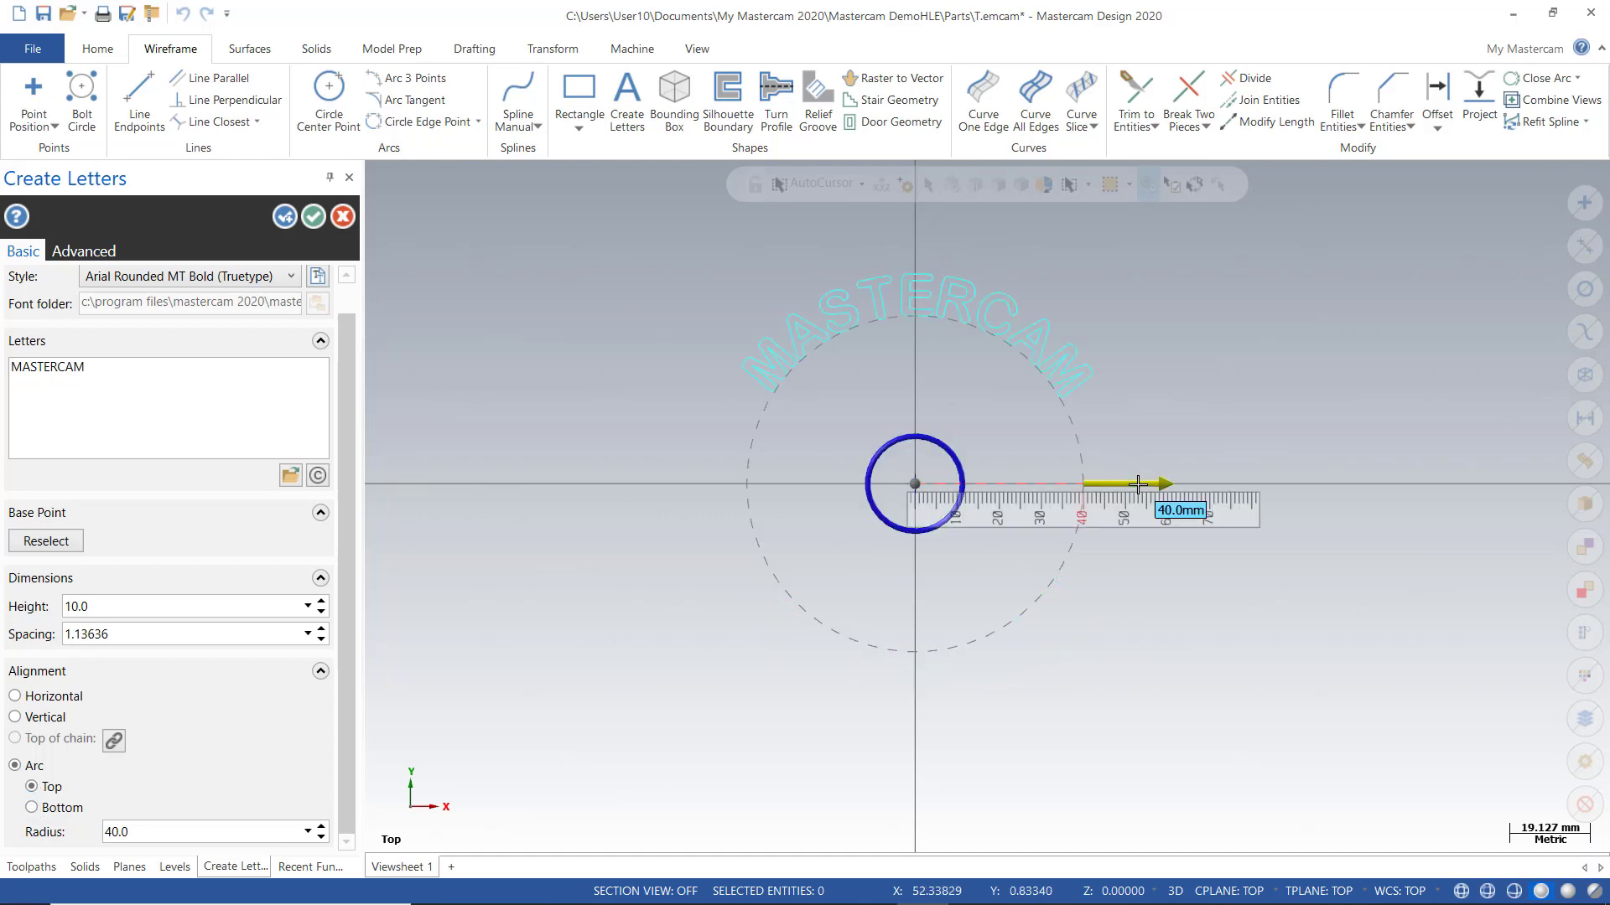
mouse_move(1139, 485)
left_mouse_down()
mouse_move(1156, 480)
mouse_move(1096, 483)
mouse_move(1109, 483)
left_mouse_up()
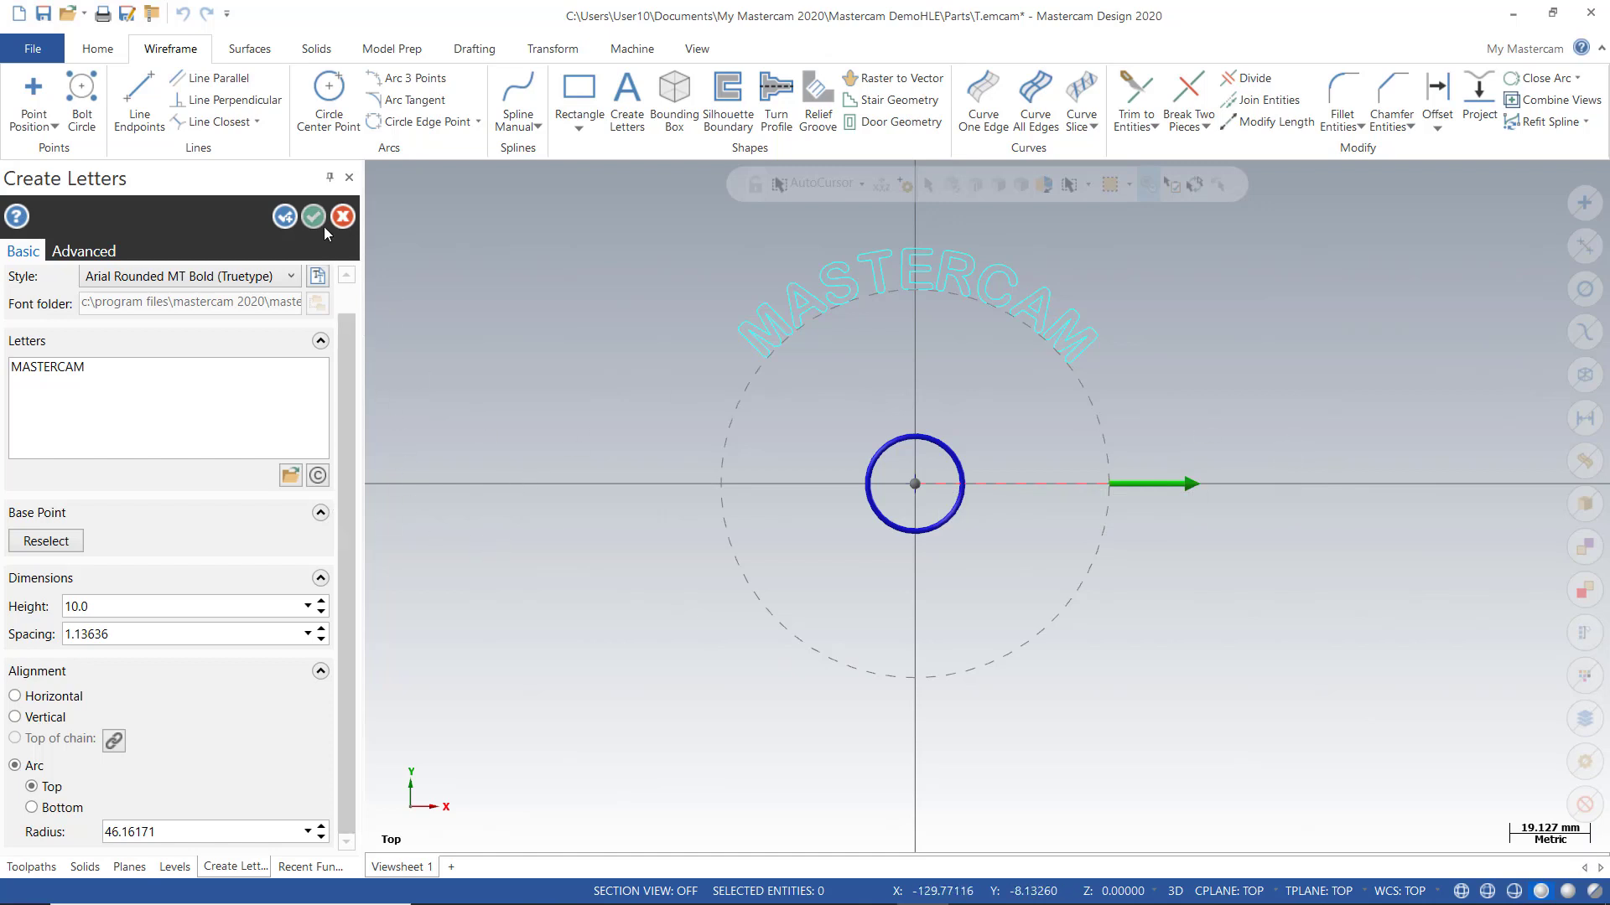
left_click_drag(339, 373, 337, 307)
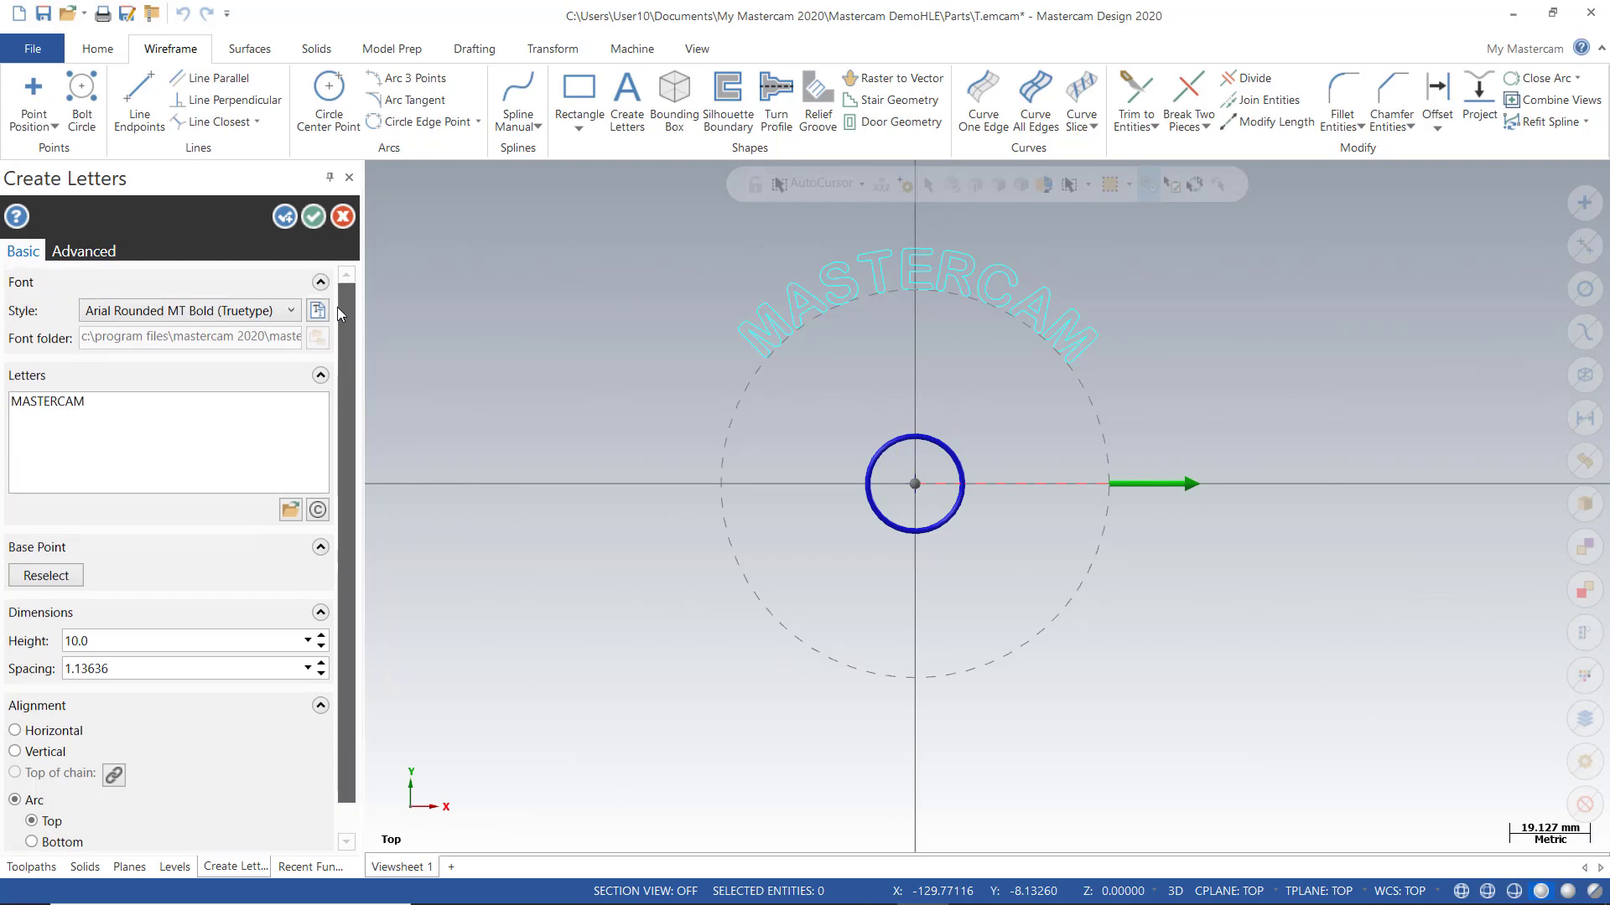
left_click(315, 217)
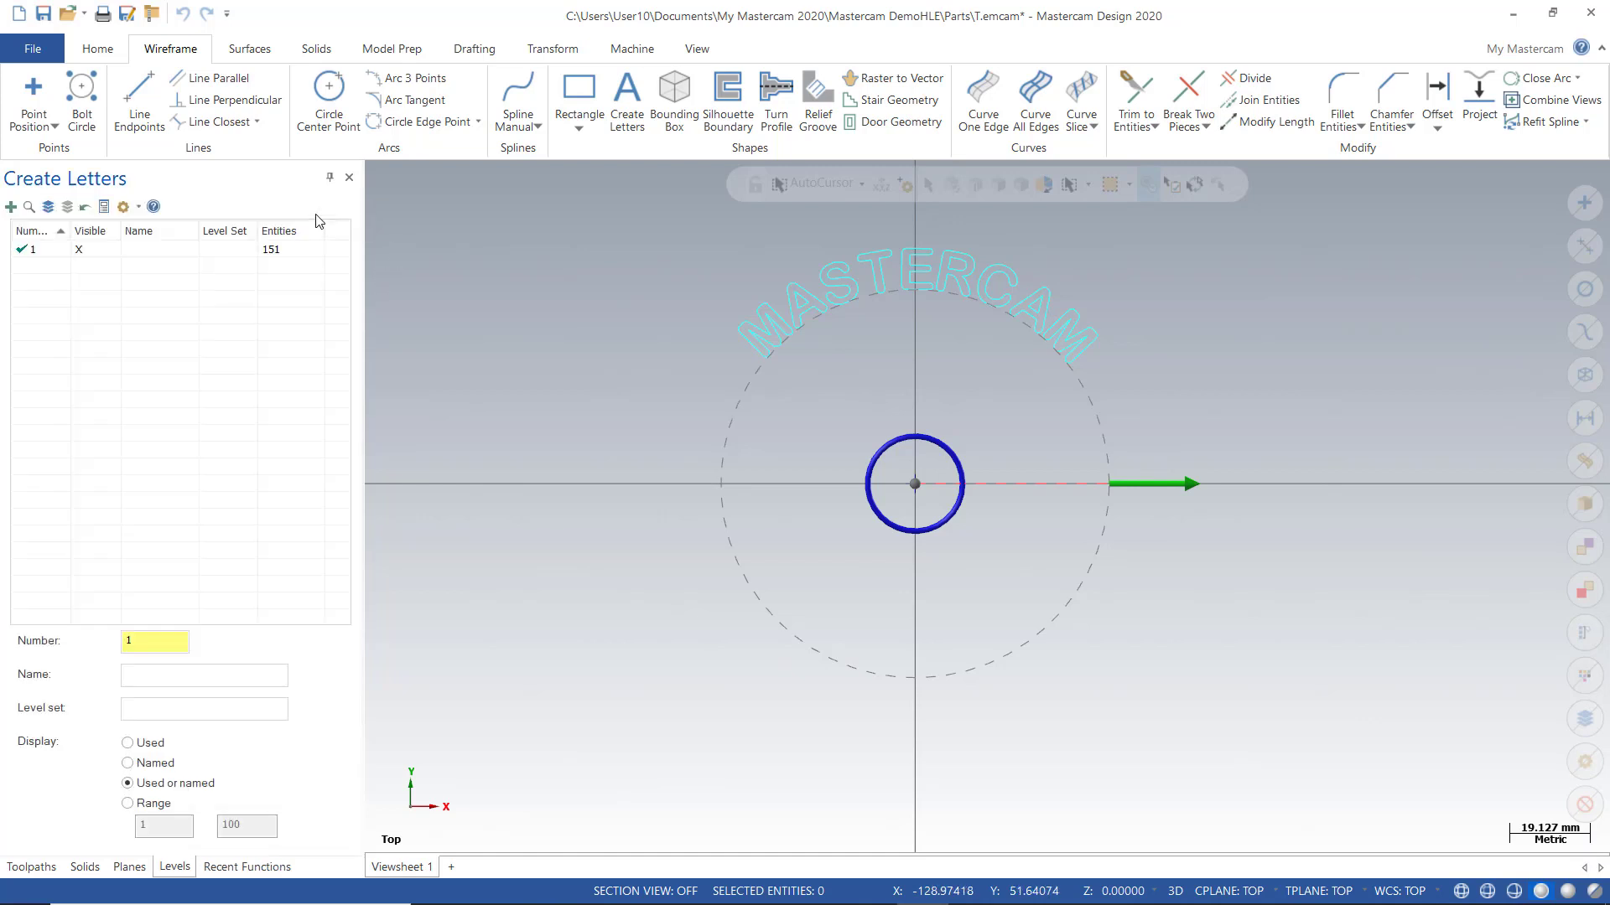
- Undo the creation of the MASTERCAM letters on the arc
scroll(885, 681, "down", 1)
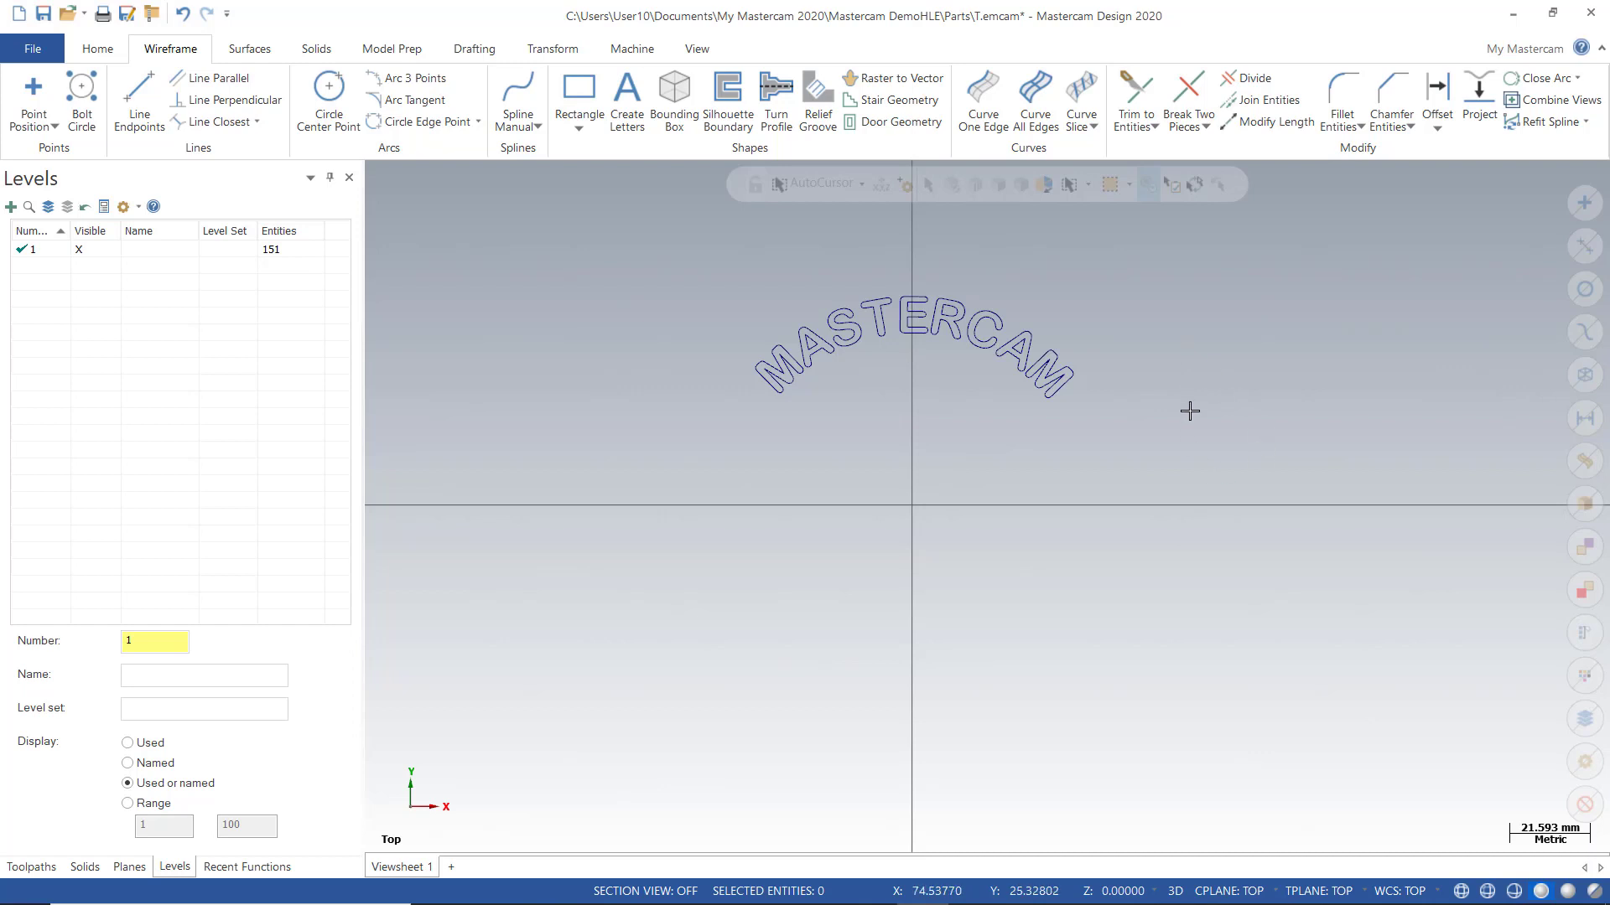
left_click(183, 14)
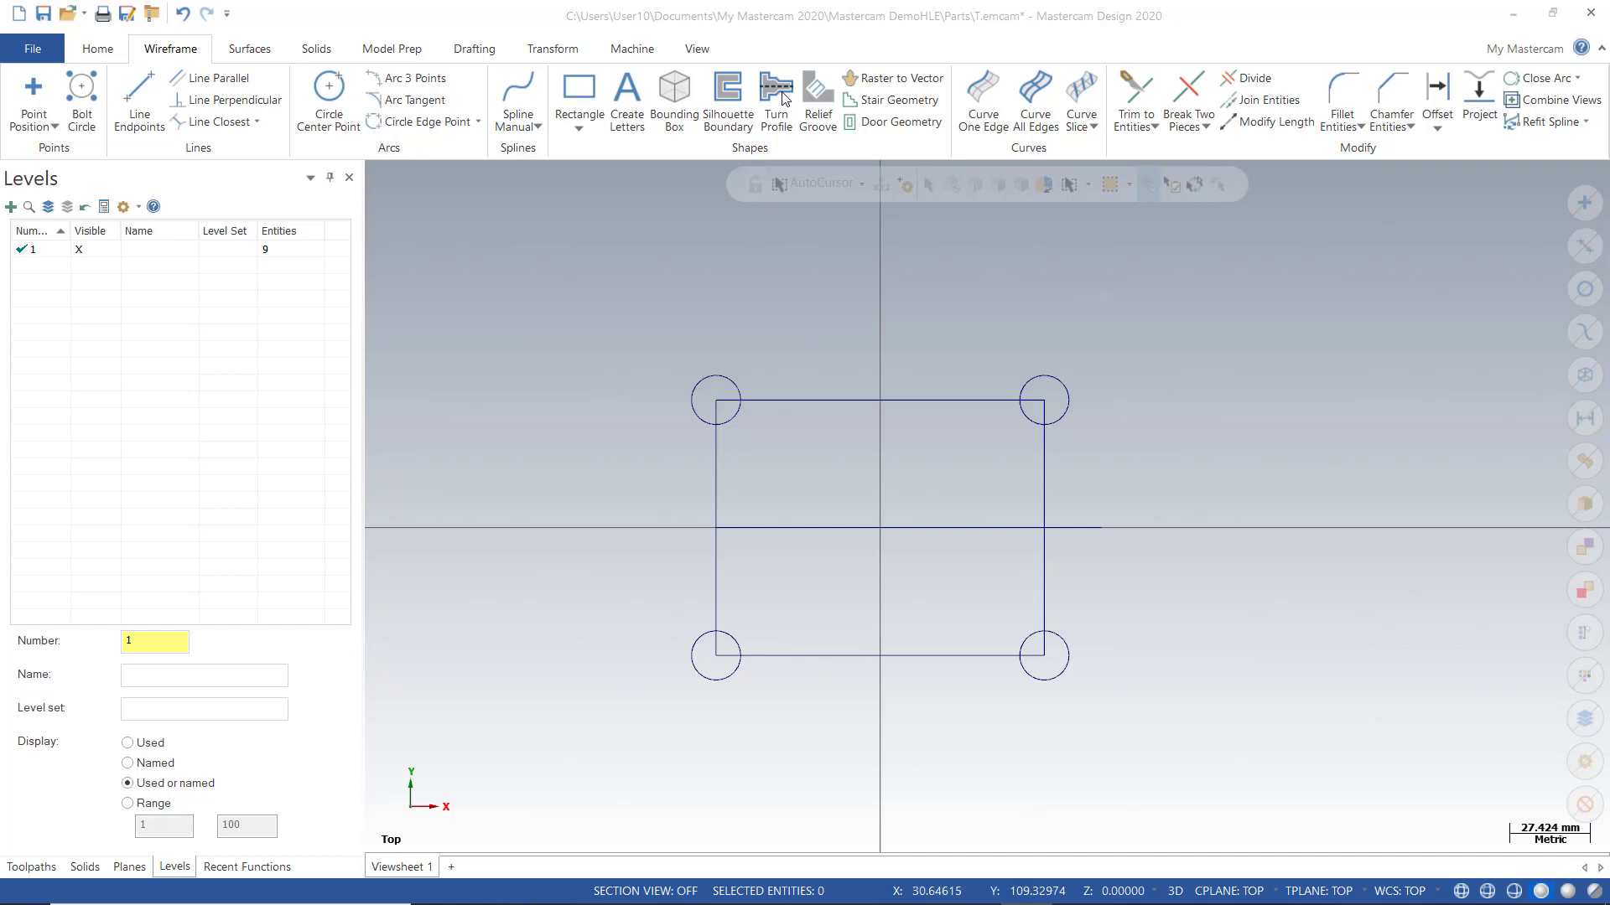
- Start a rectangular bounding box around the whole drawing, selecting the rectangle, its four corner circles and the horizontal centre line
left_click(677, 99)
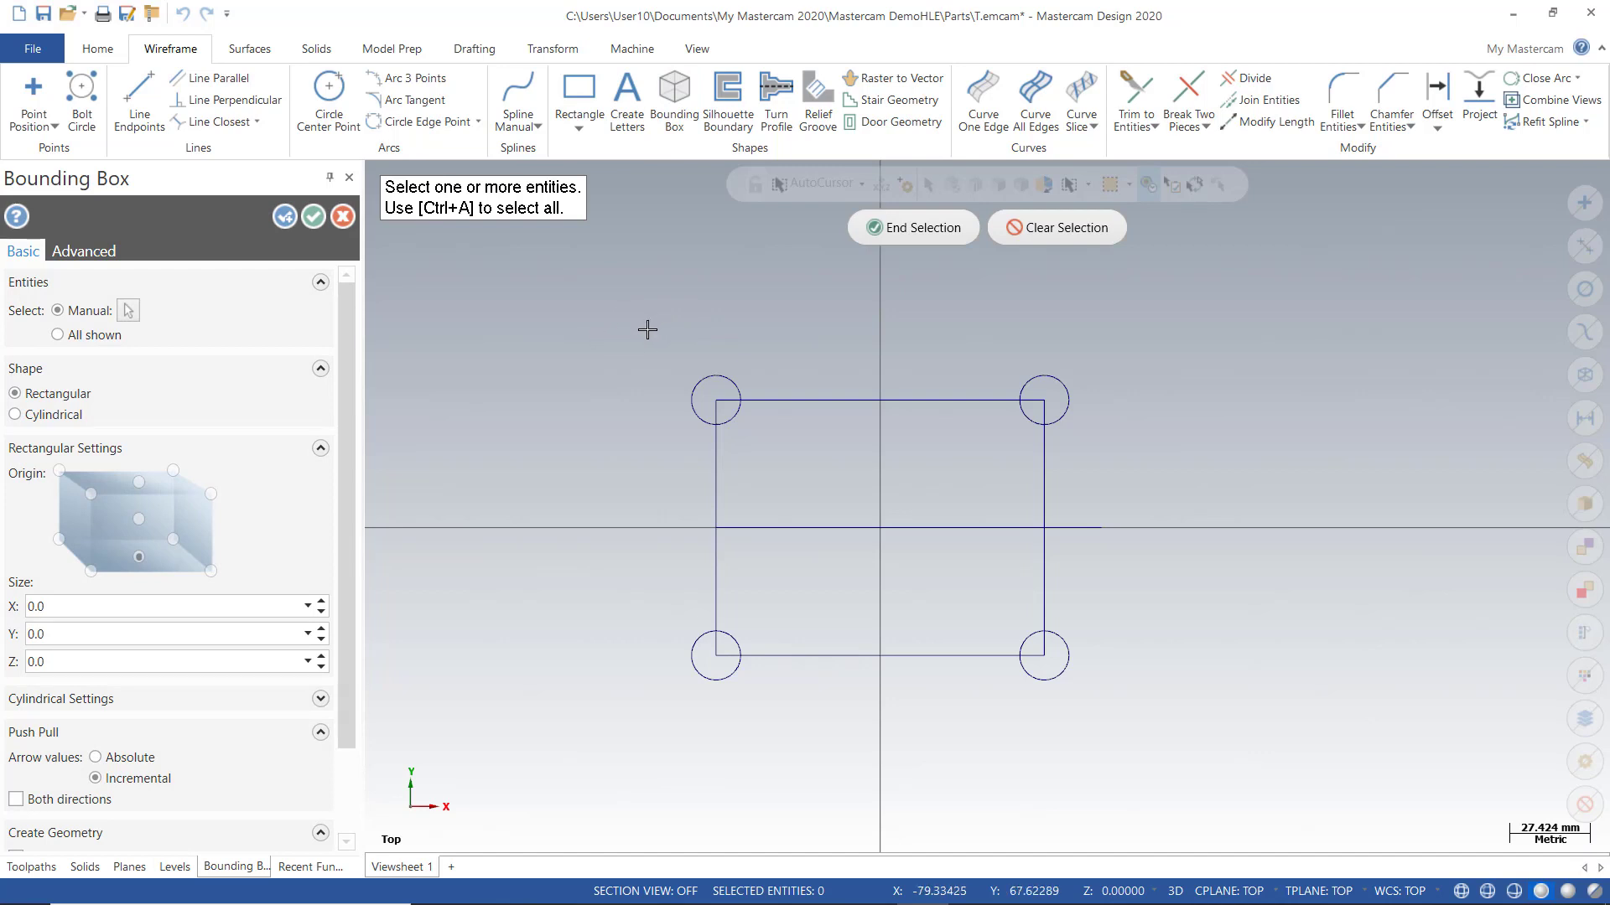
left_click_drag(597, 305, 1178, 785)
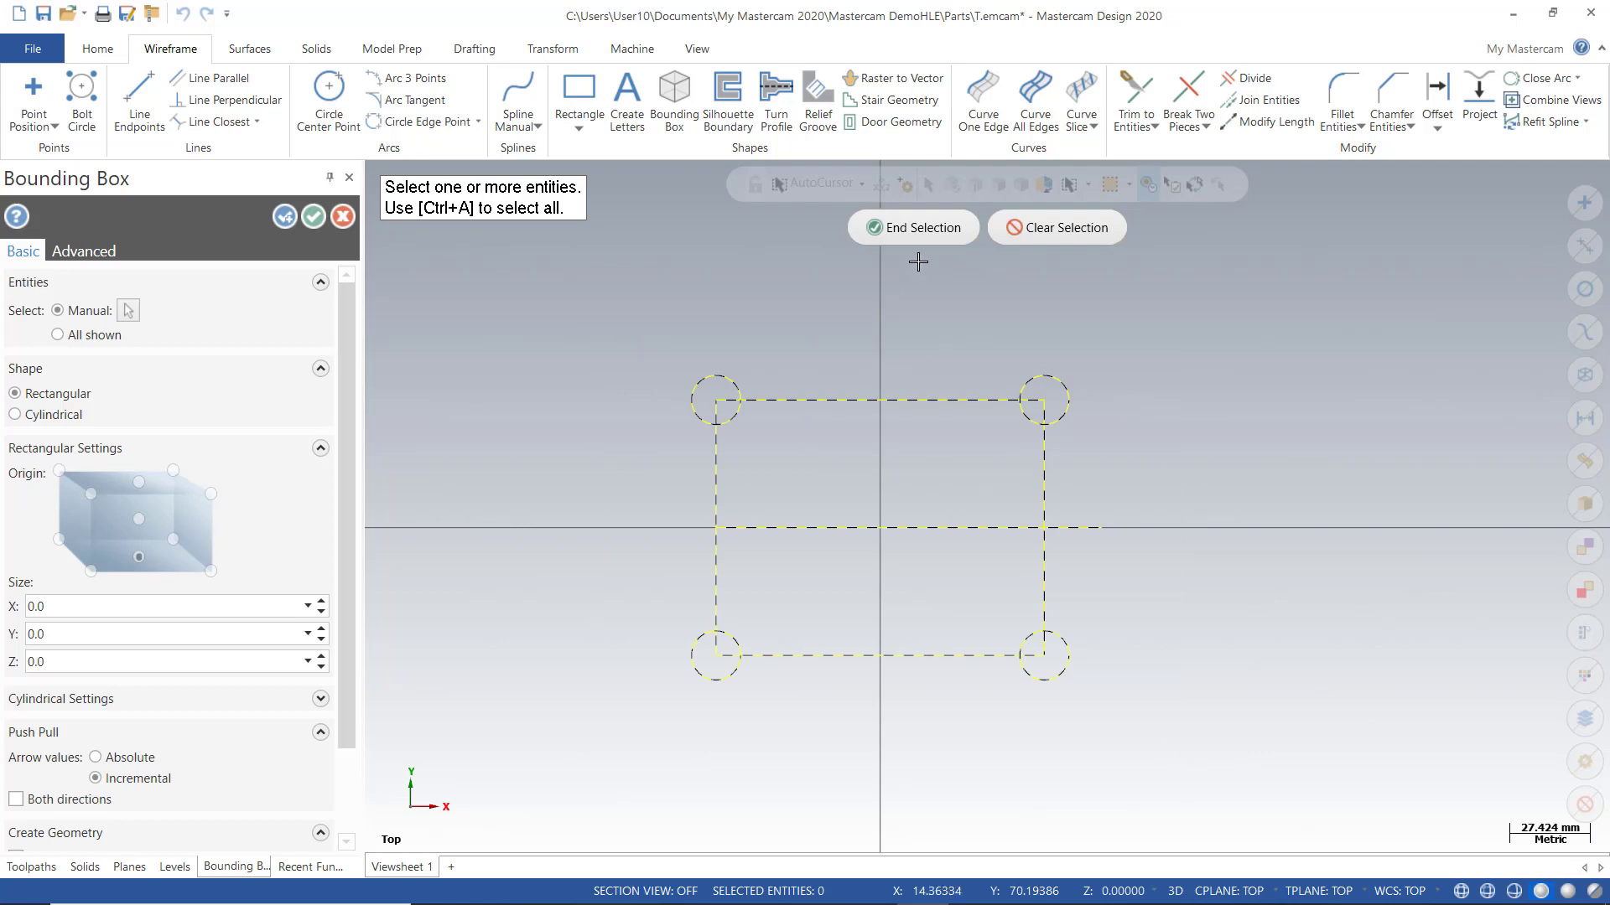
left_click(893, 228)
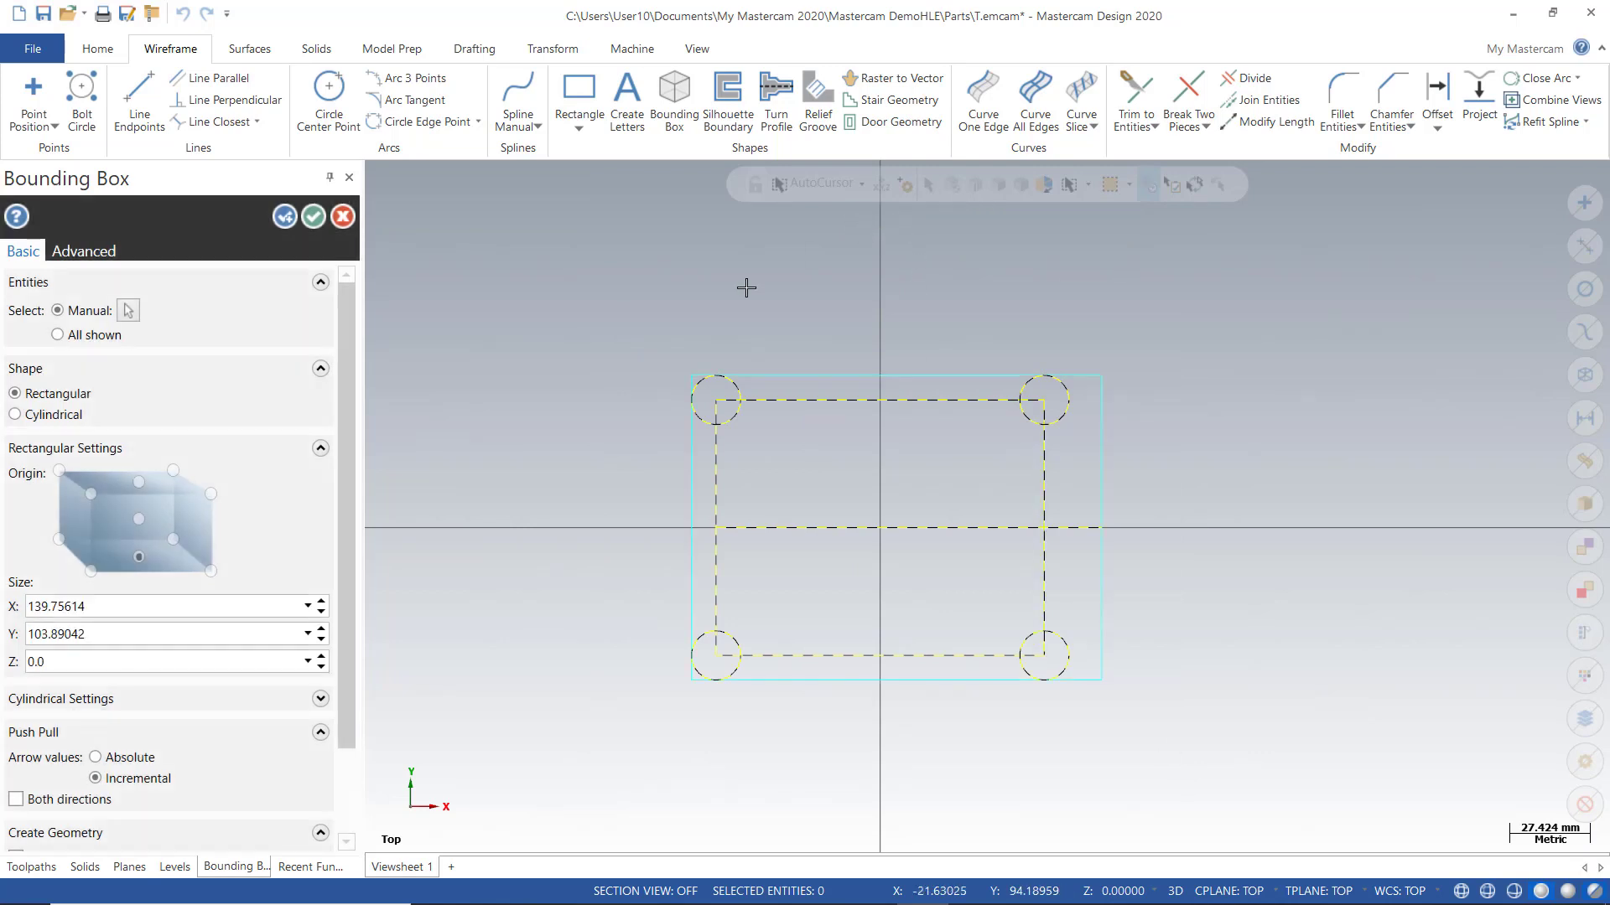
- Set the bounding box origin to the centre of the box, include corner points and a center point with the lines, and create it
left_click_drag(346, 416, 345, 493)
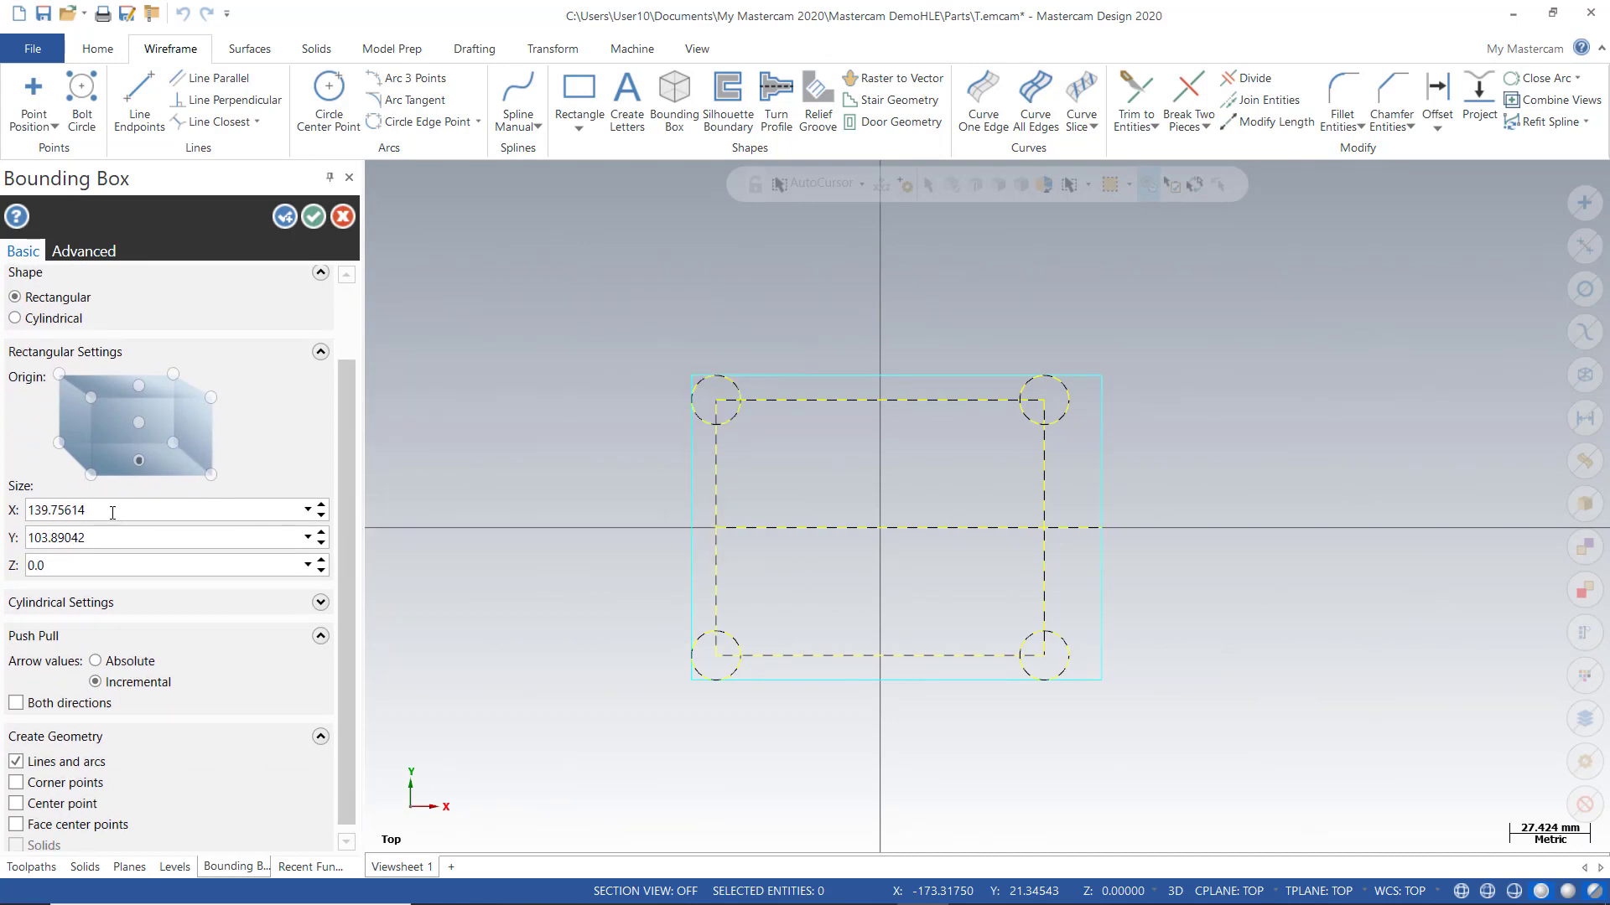
left_click(139, 424)
left_click(17, 805)
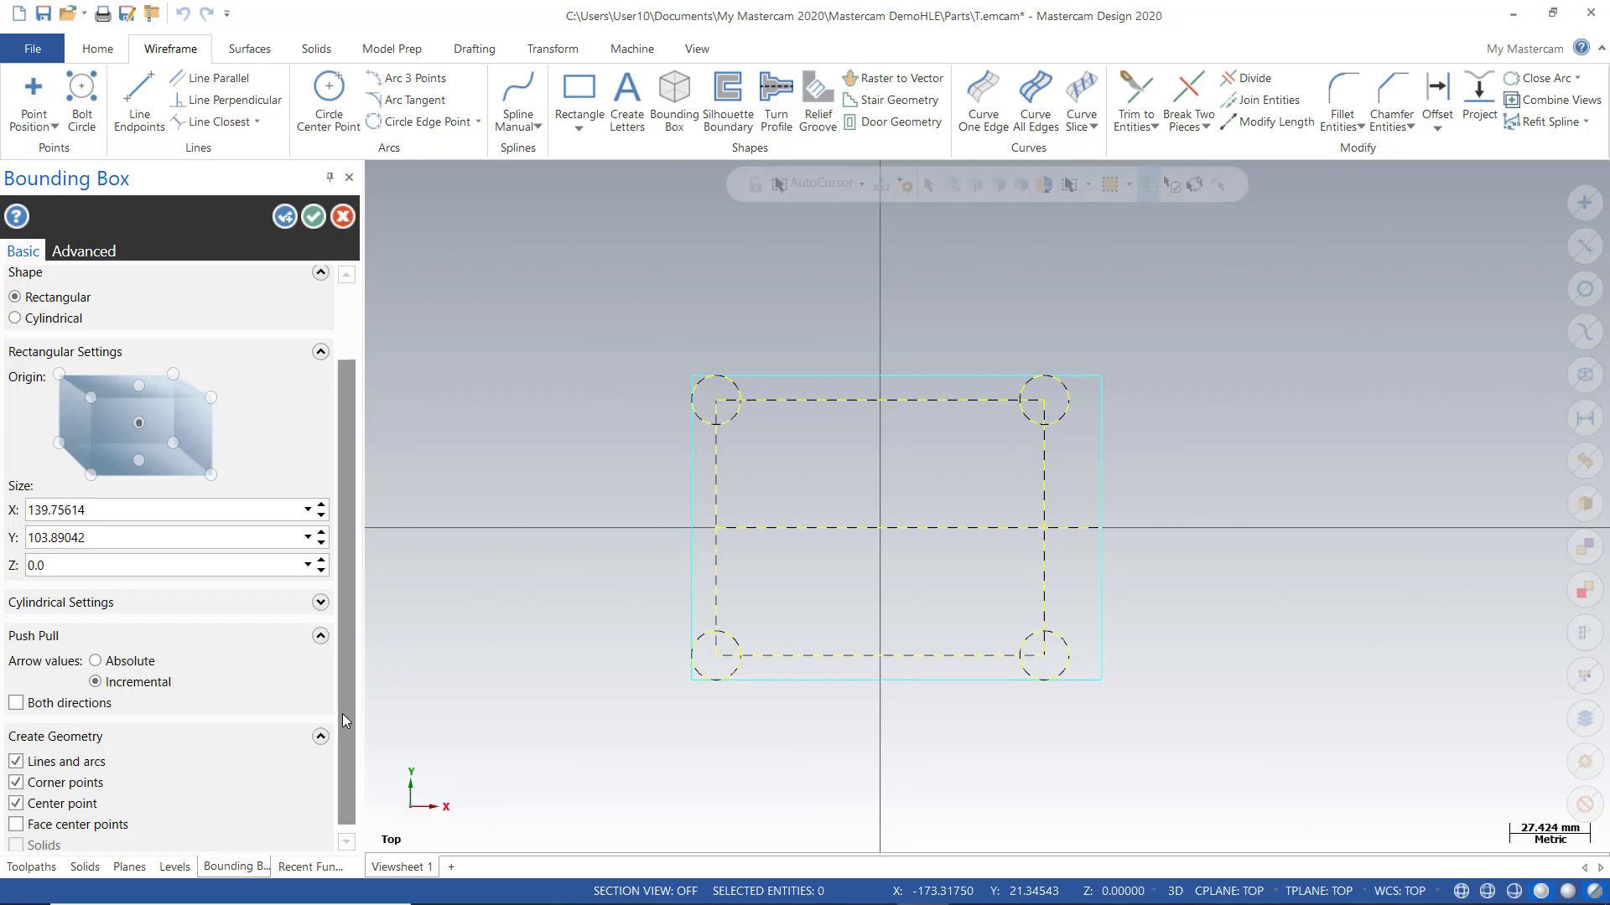
left_click_drag(343, 716, 342, 747)
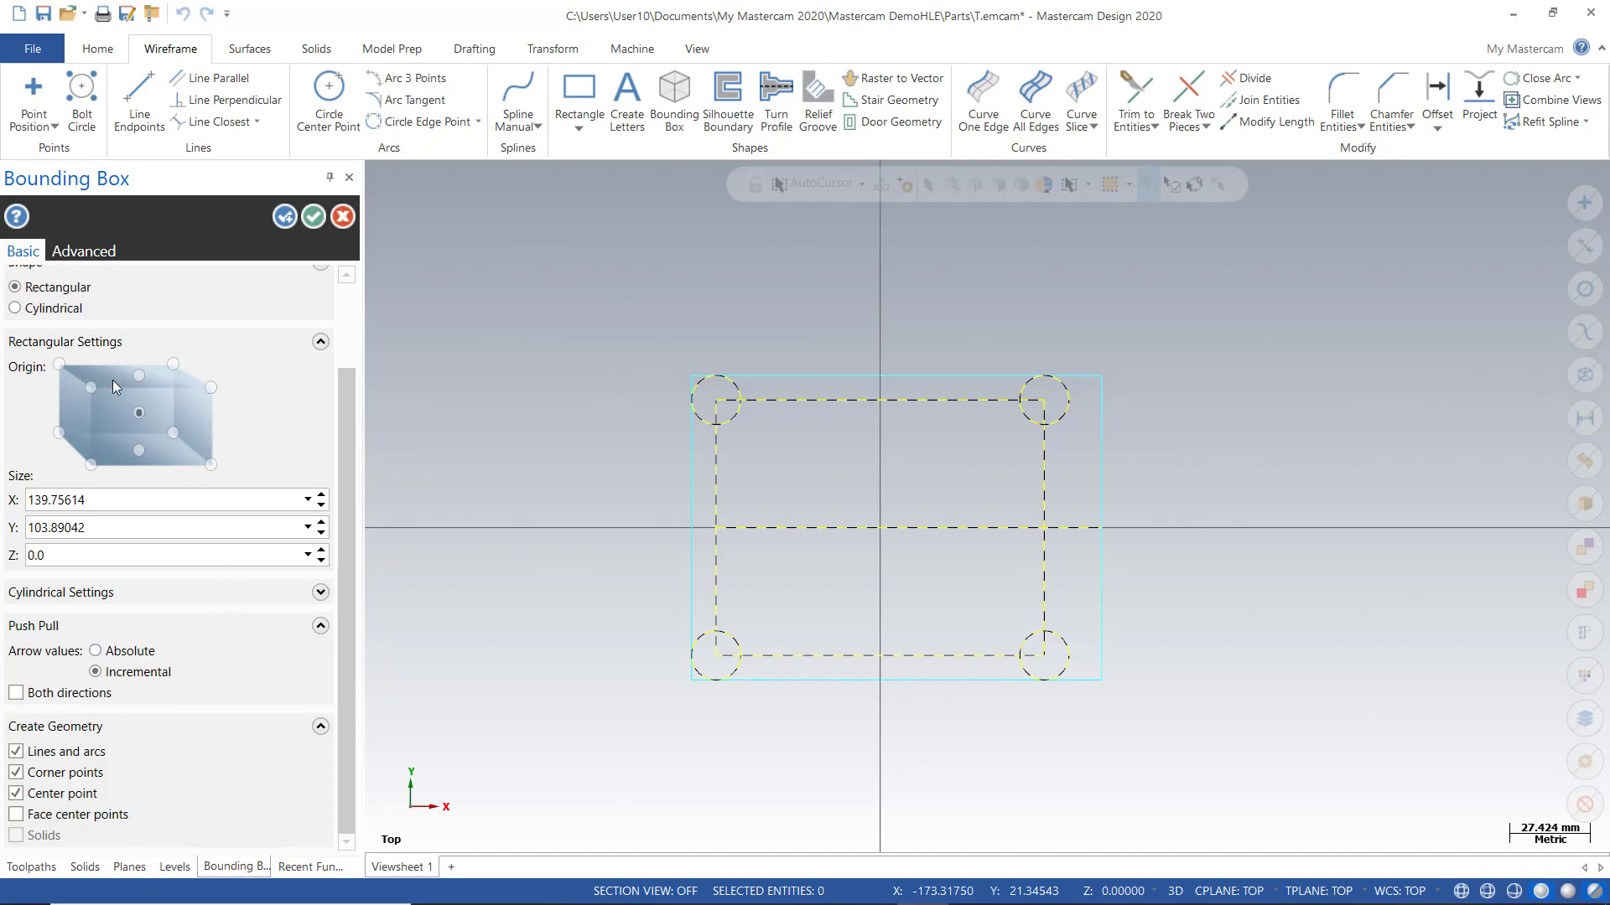
scroll(157, 344, "up", 3)
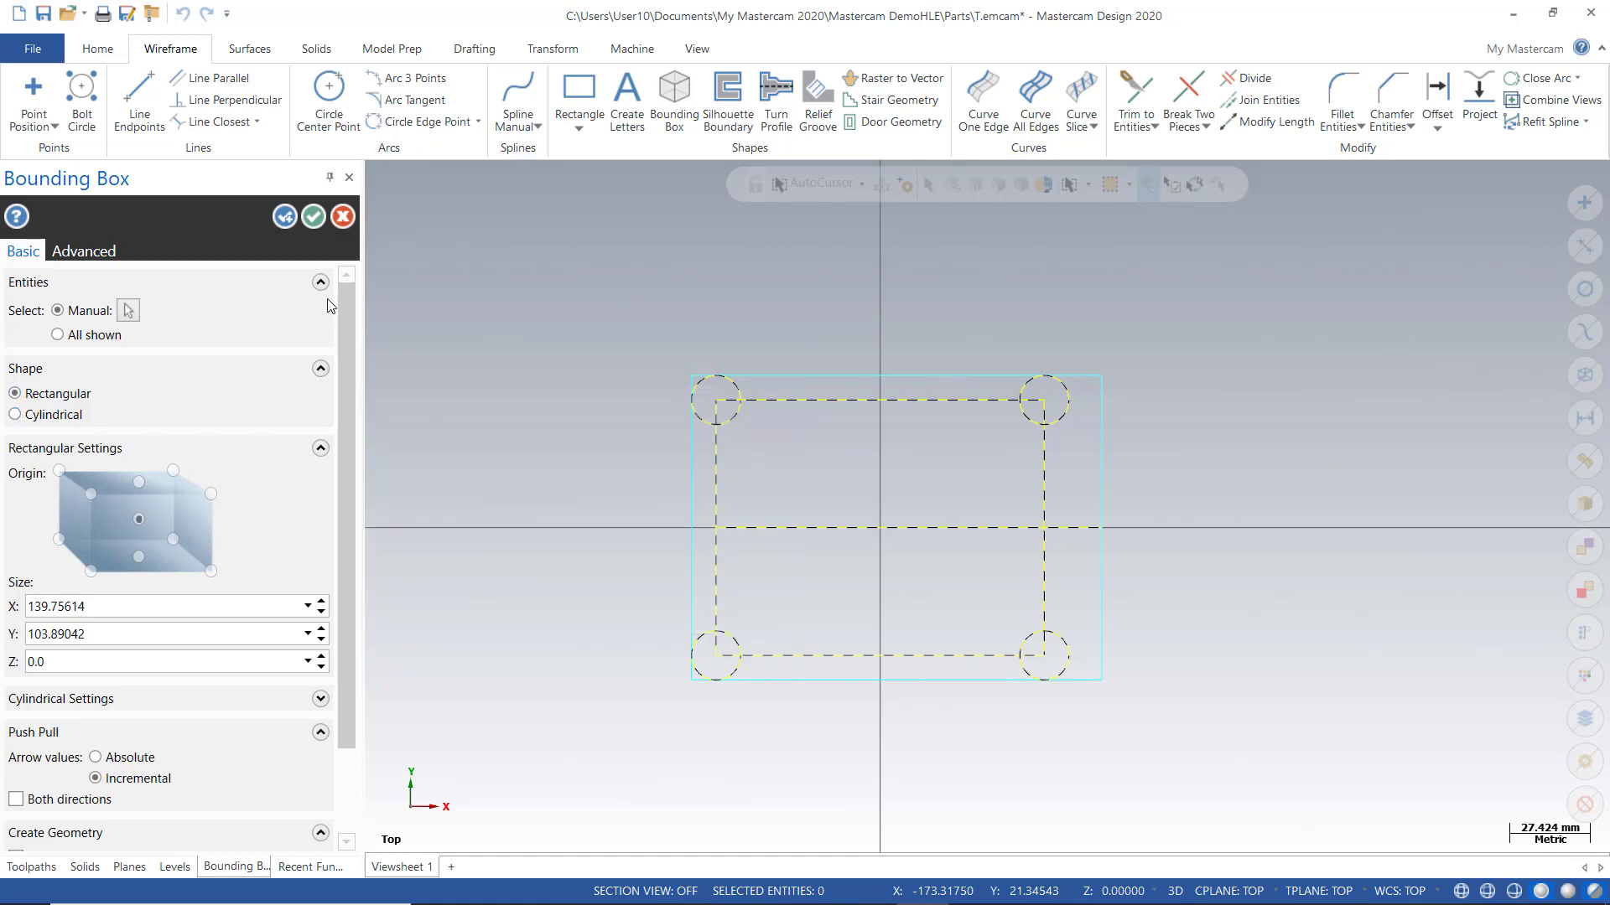
left_click(317, 220)
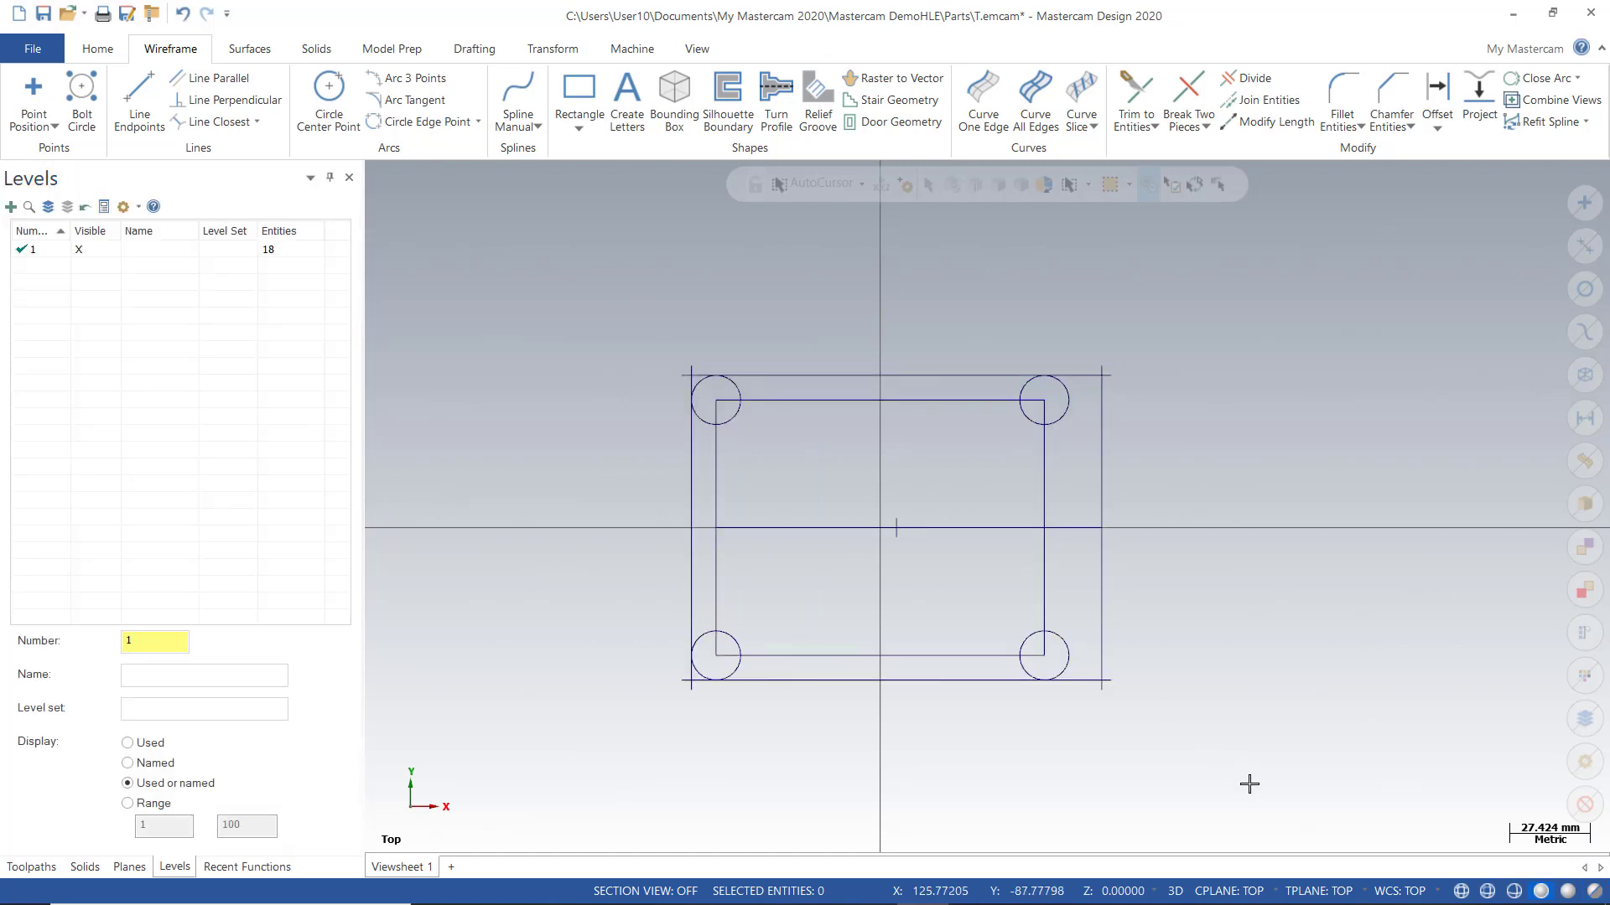
- Inspect the bounding box from an angle, undo its creation and return to the Top (WCS) view
middle_click_drag(1236, 690, 1232, 646)
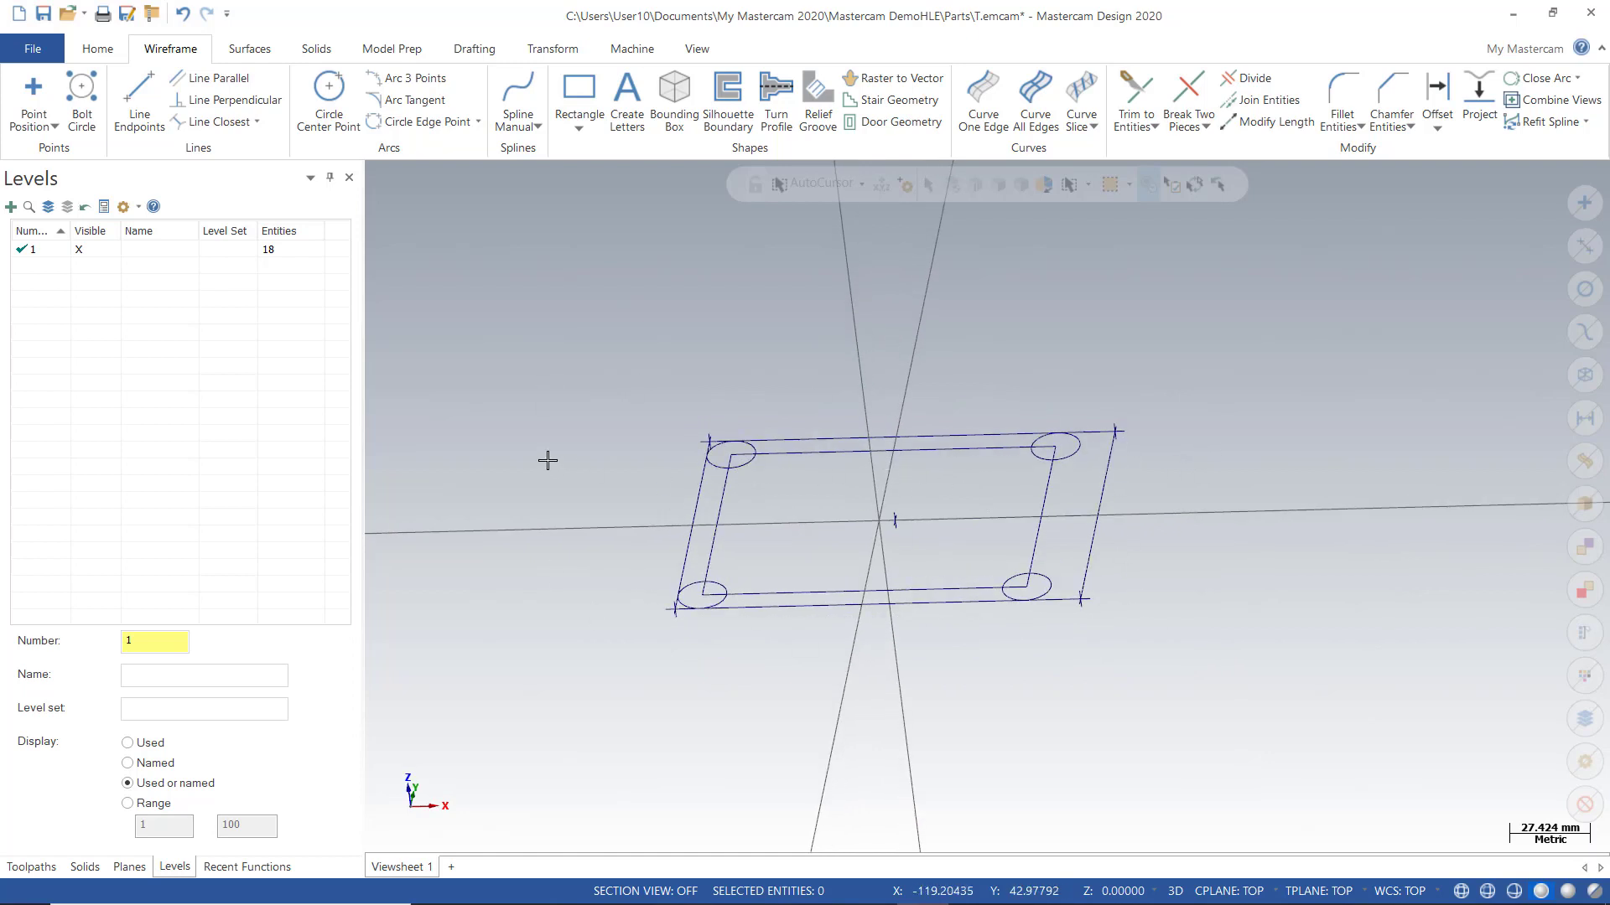
left_click(185, 13)
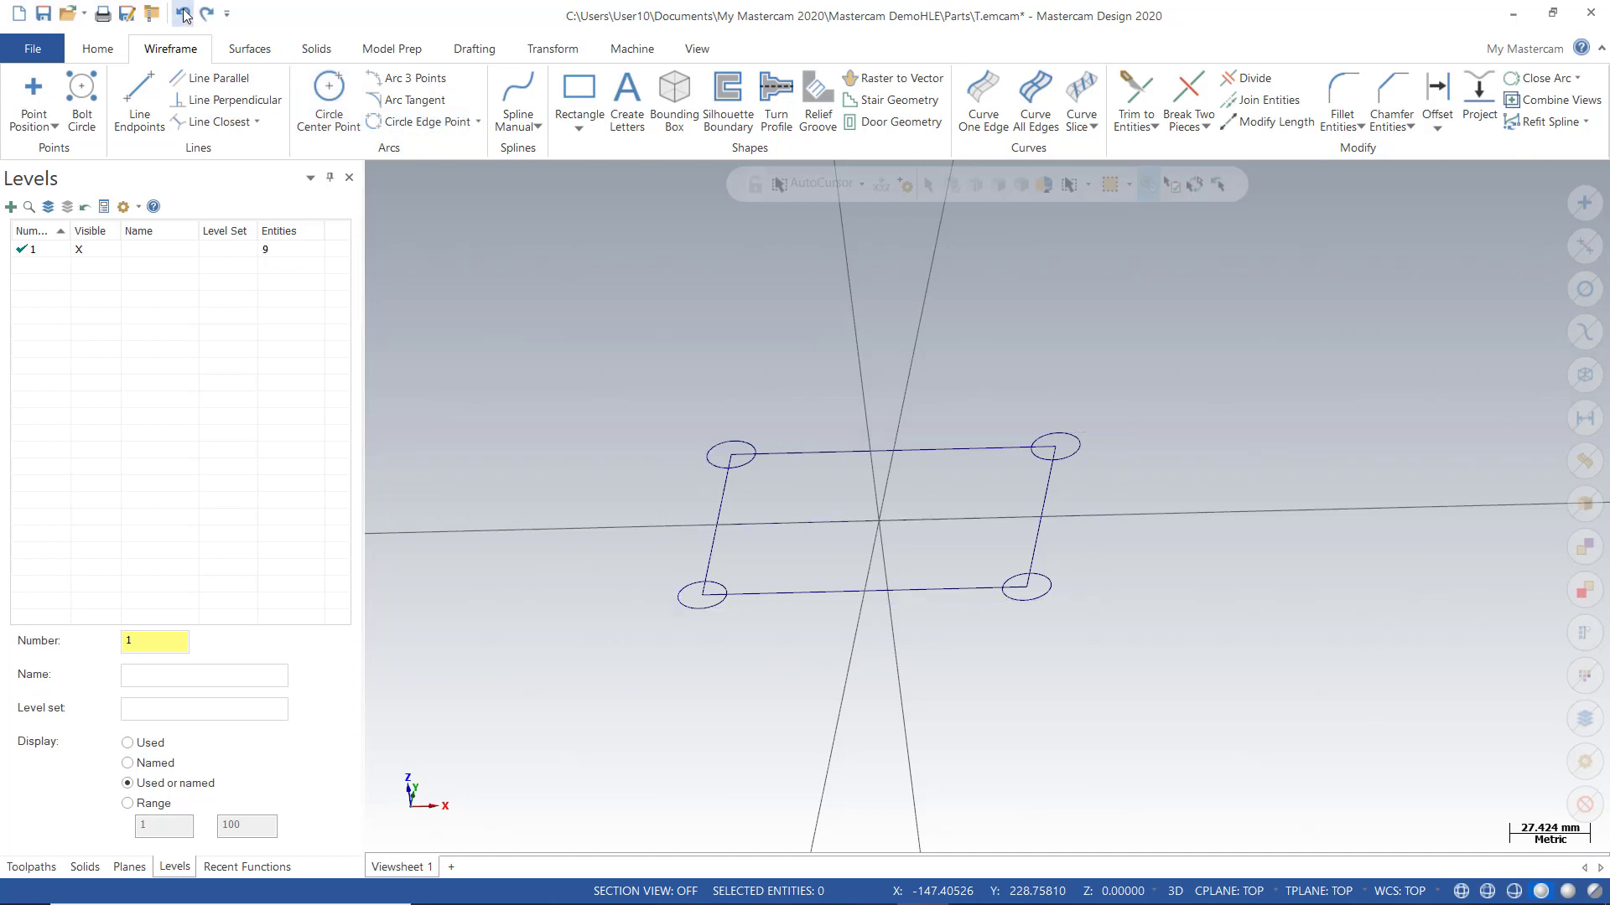
right_click(467, 245)
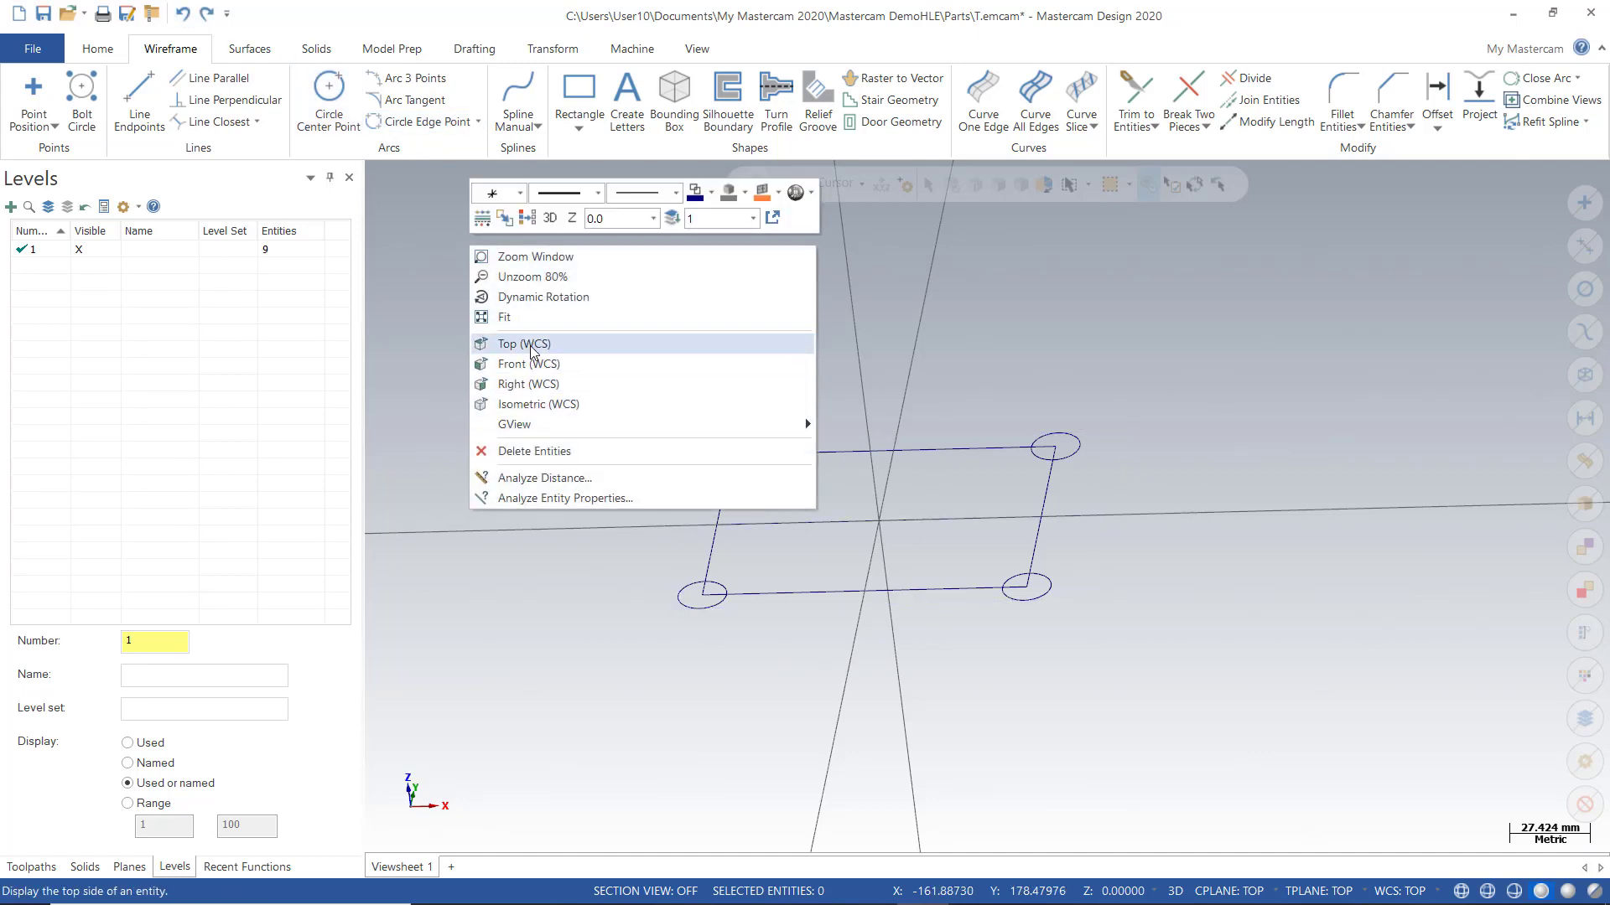
left_click(522, 343)
- Start a new bounding box and select all the drawn entities for it
left_click(684, 103)
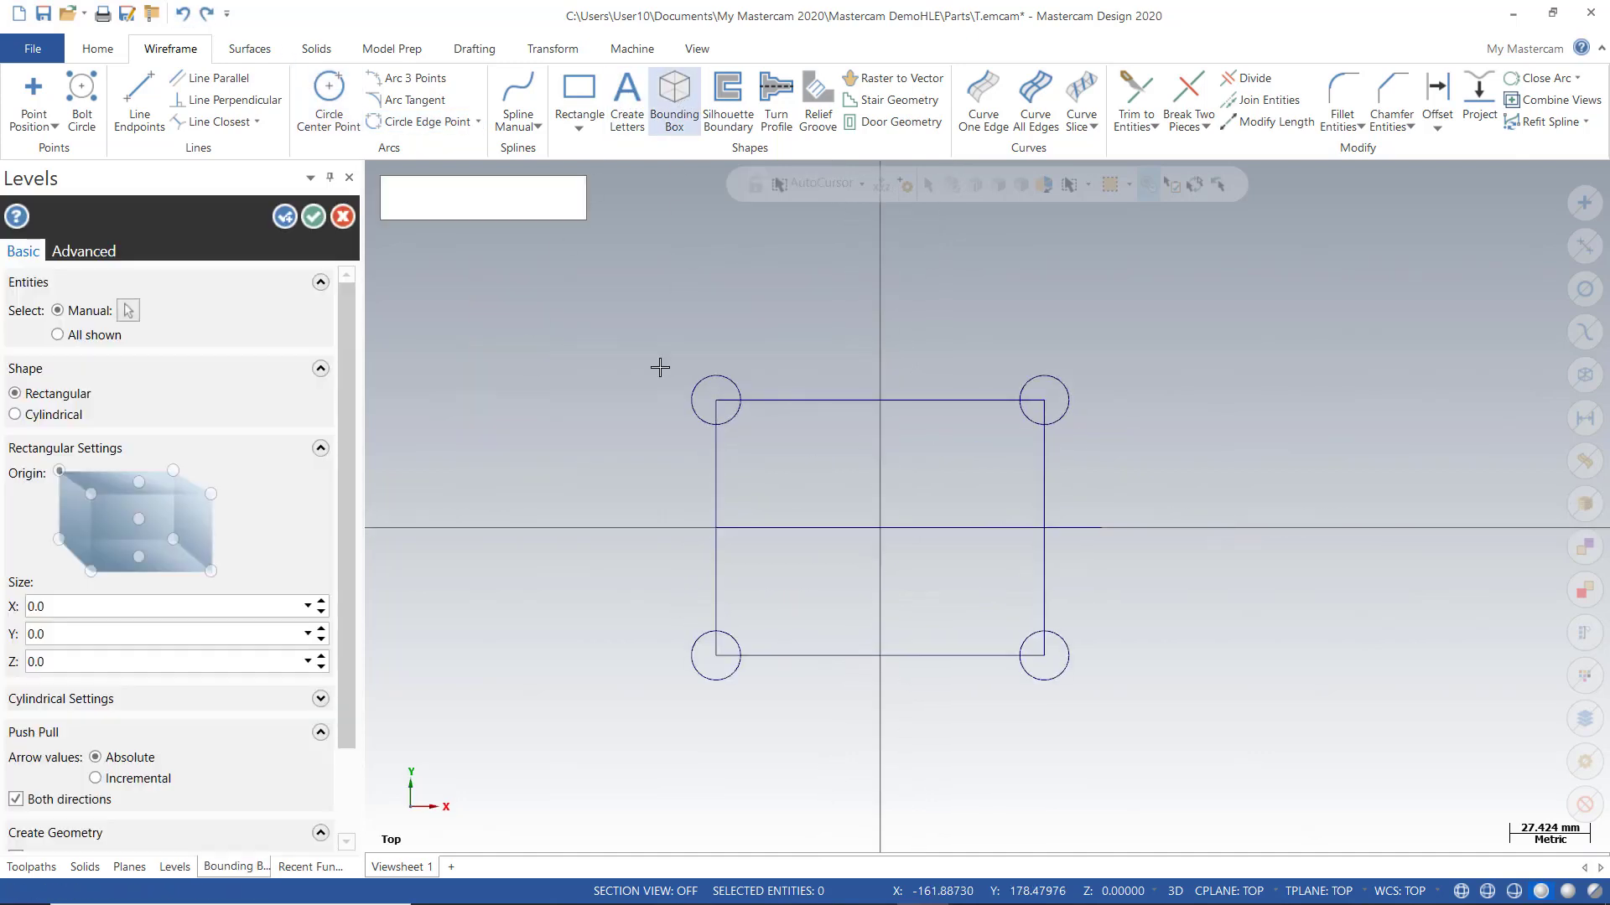
left_click_drag(619, 315, 1213, 808)
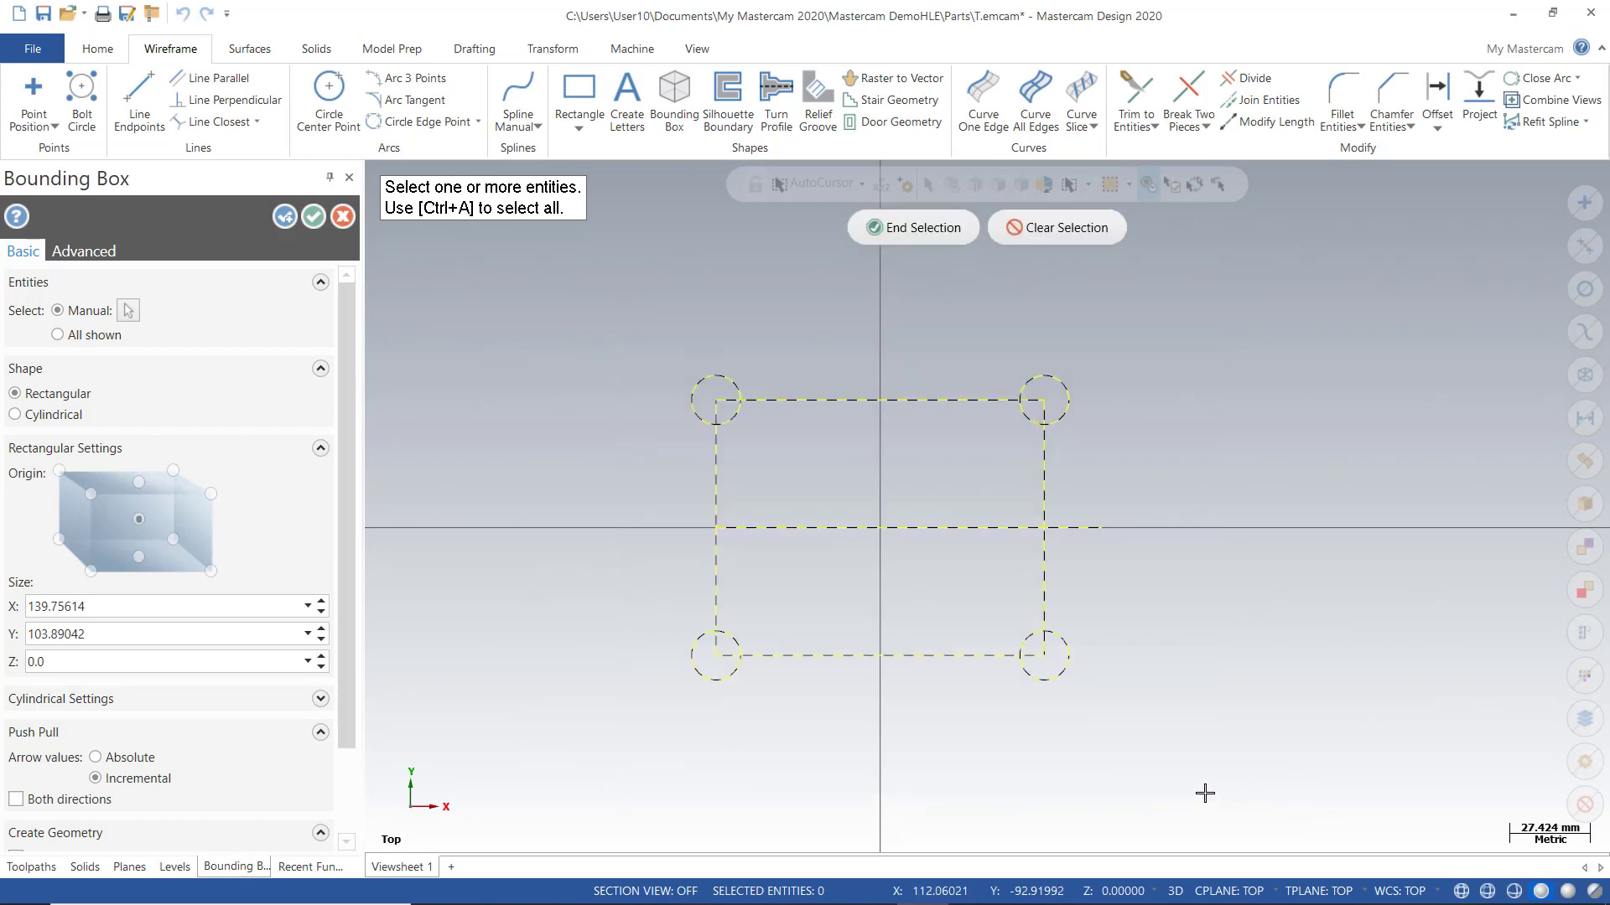
left_click(902, 233)
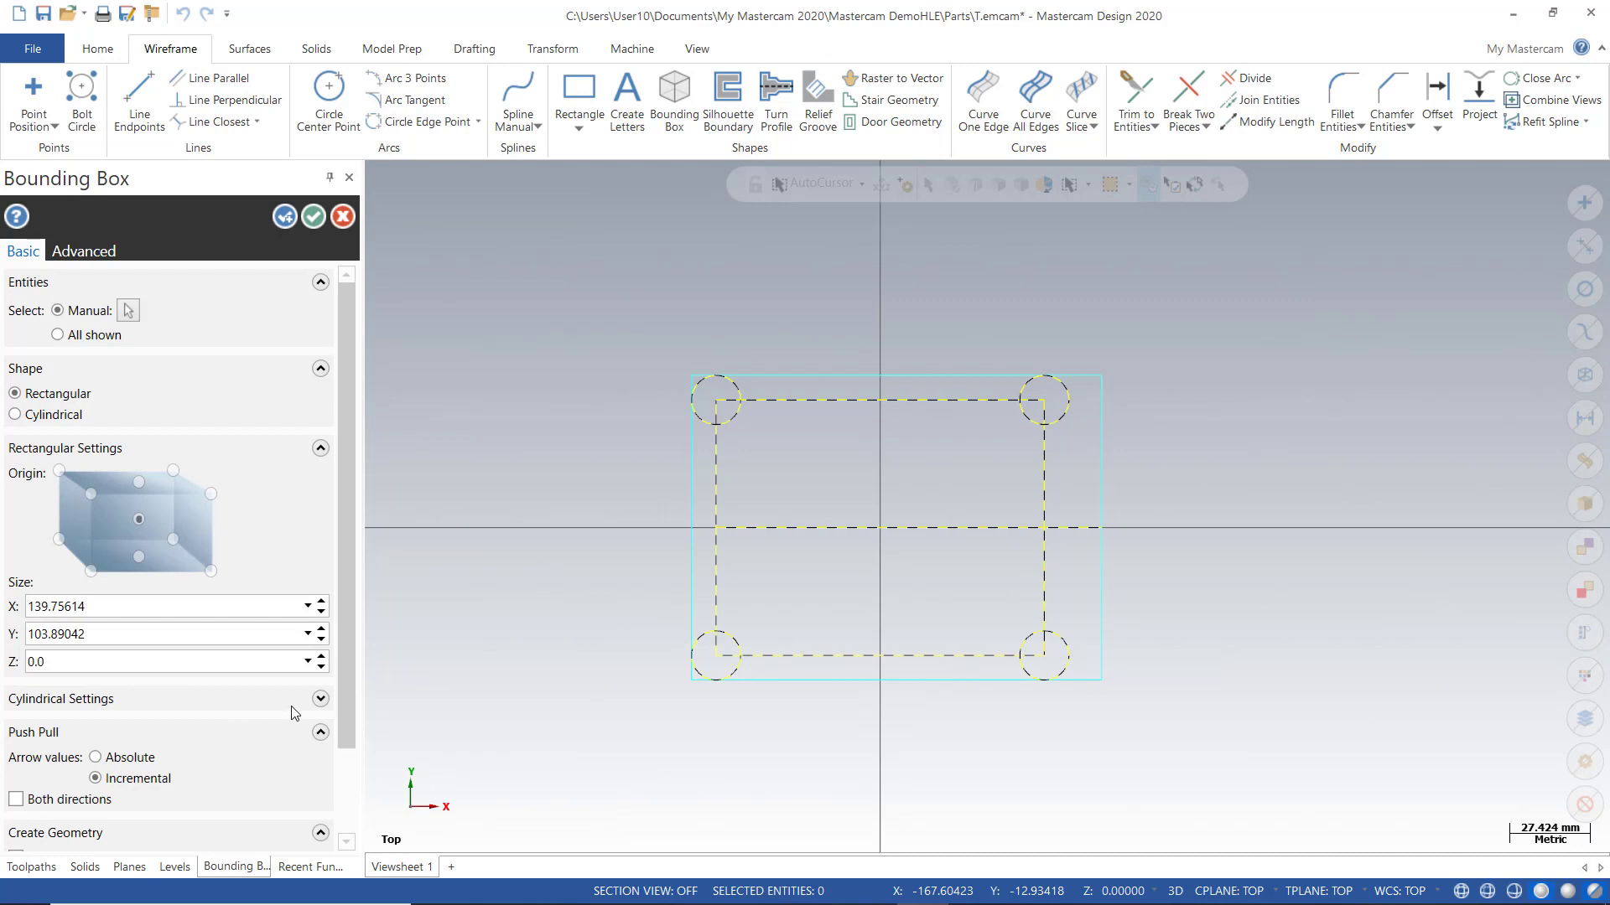
- Enlarge the bounding box by adding 5 mm to both its X and Y sizes, and create it
scroll(270, 553, "down", 3)
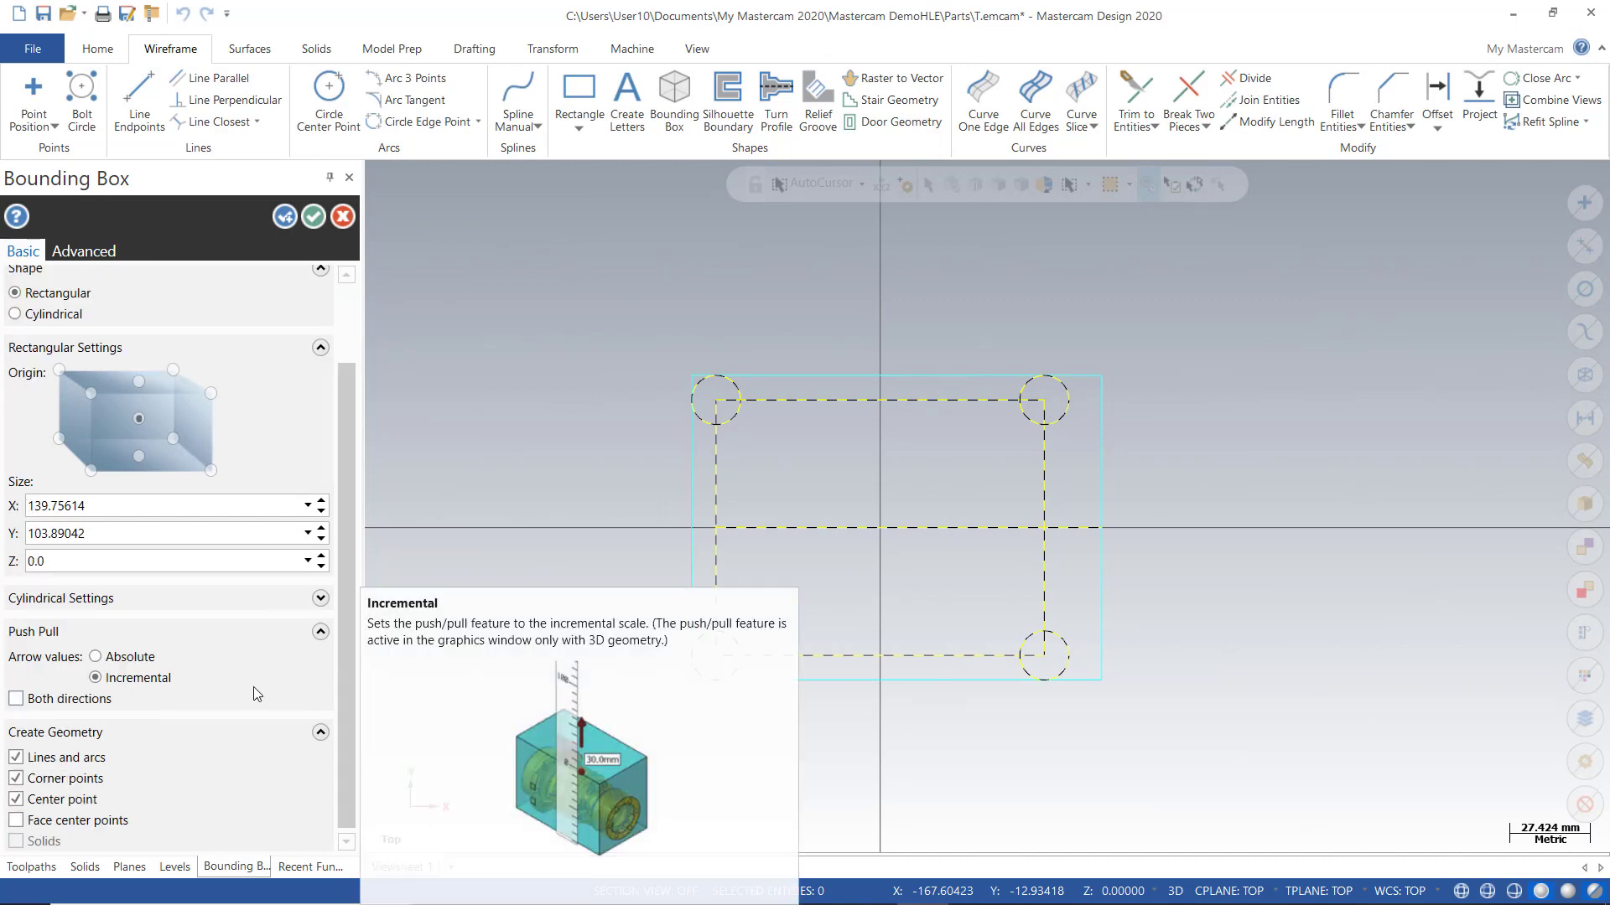
left_click(143, 502)
left_click(168, 501)
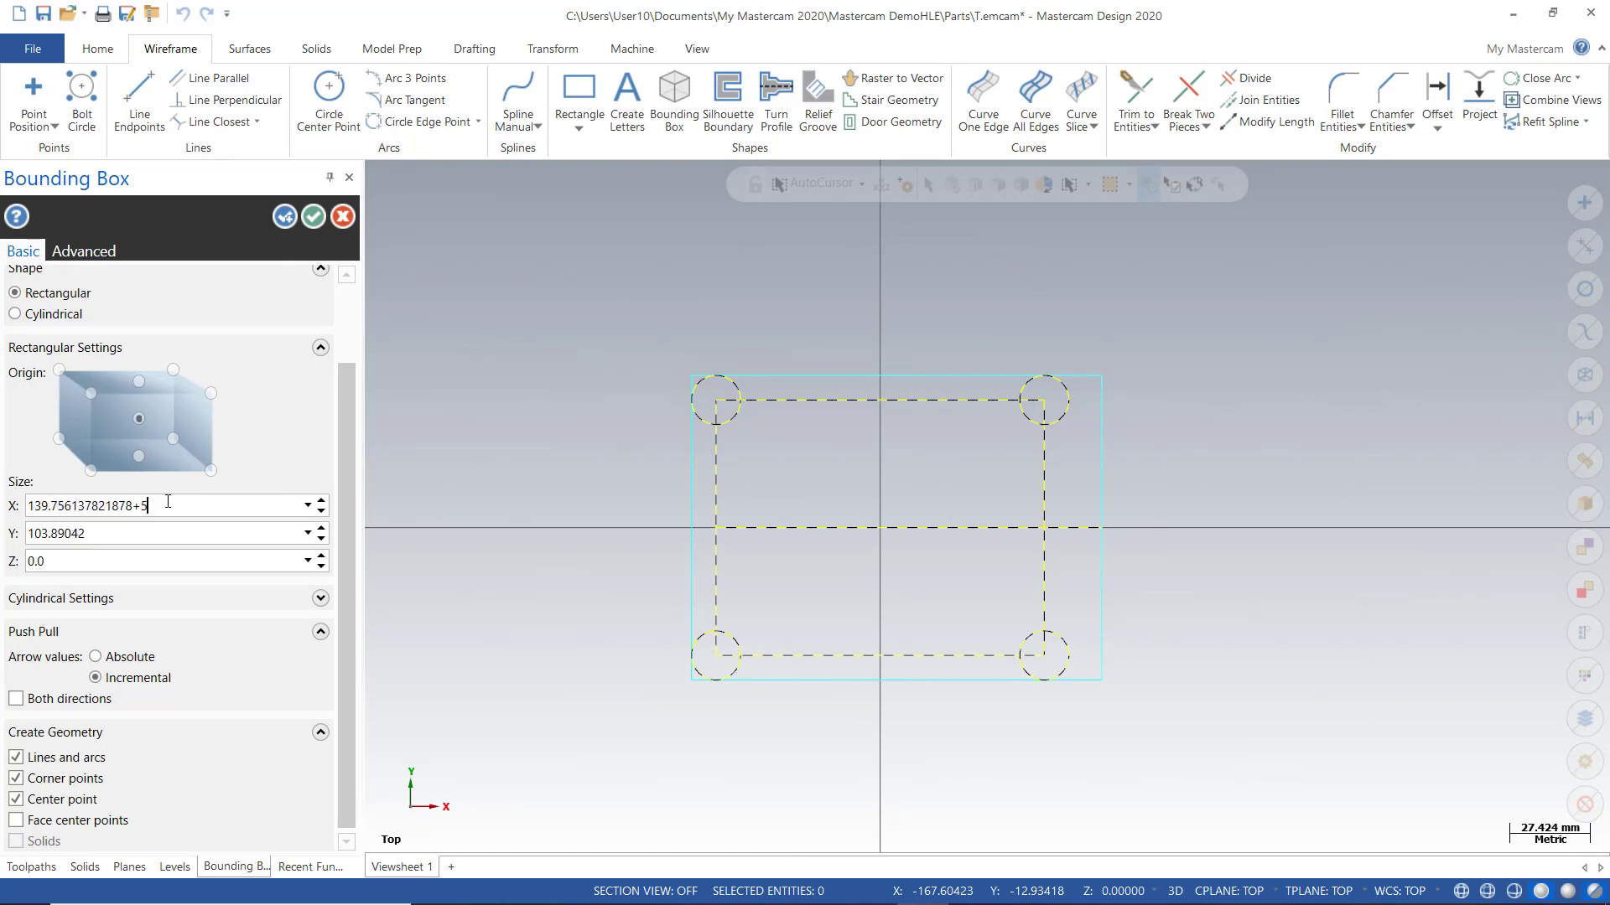
key("Return")
left_click(160, 532)
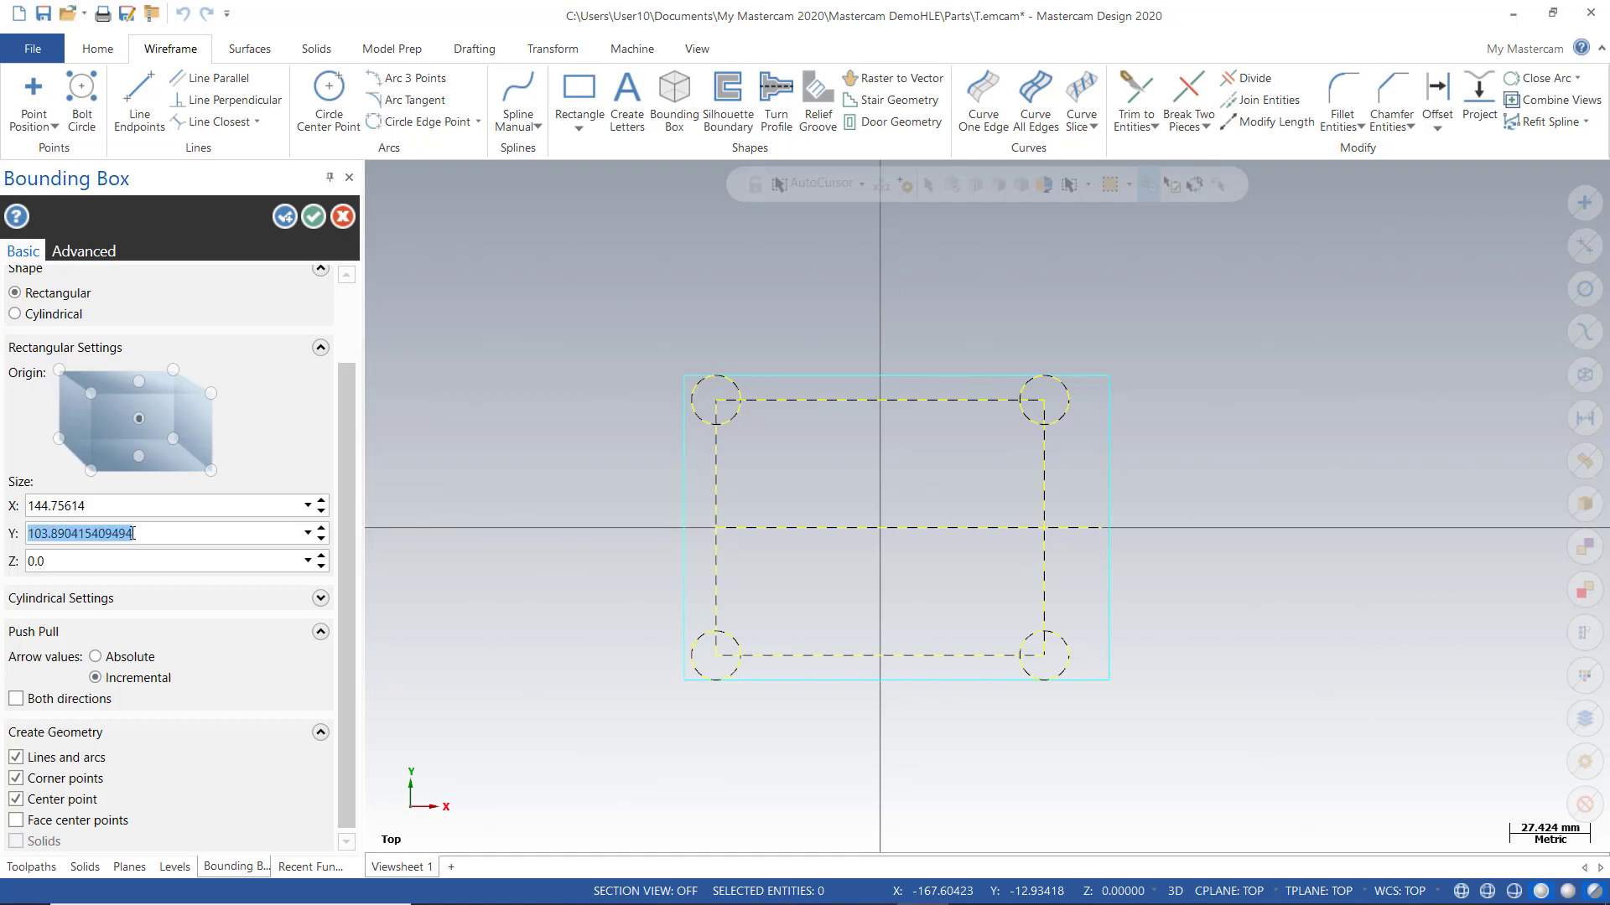
left_click(132, 534)
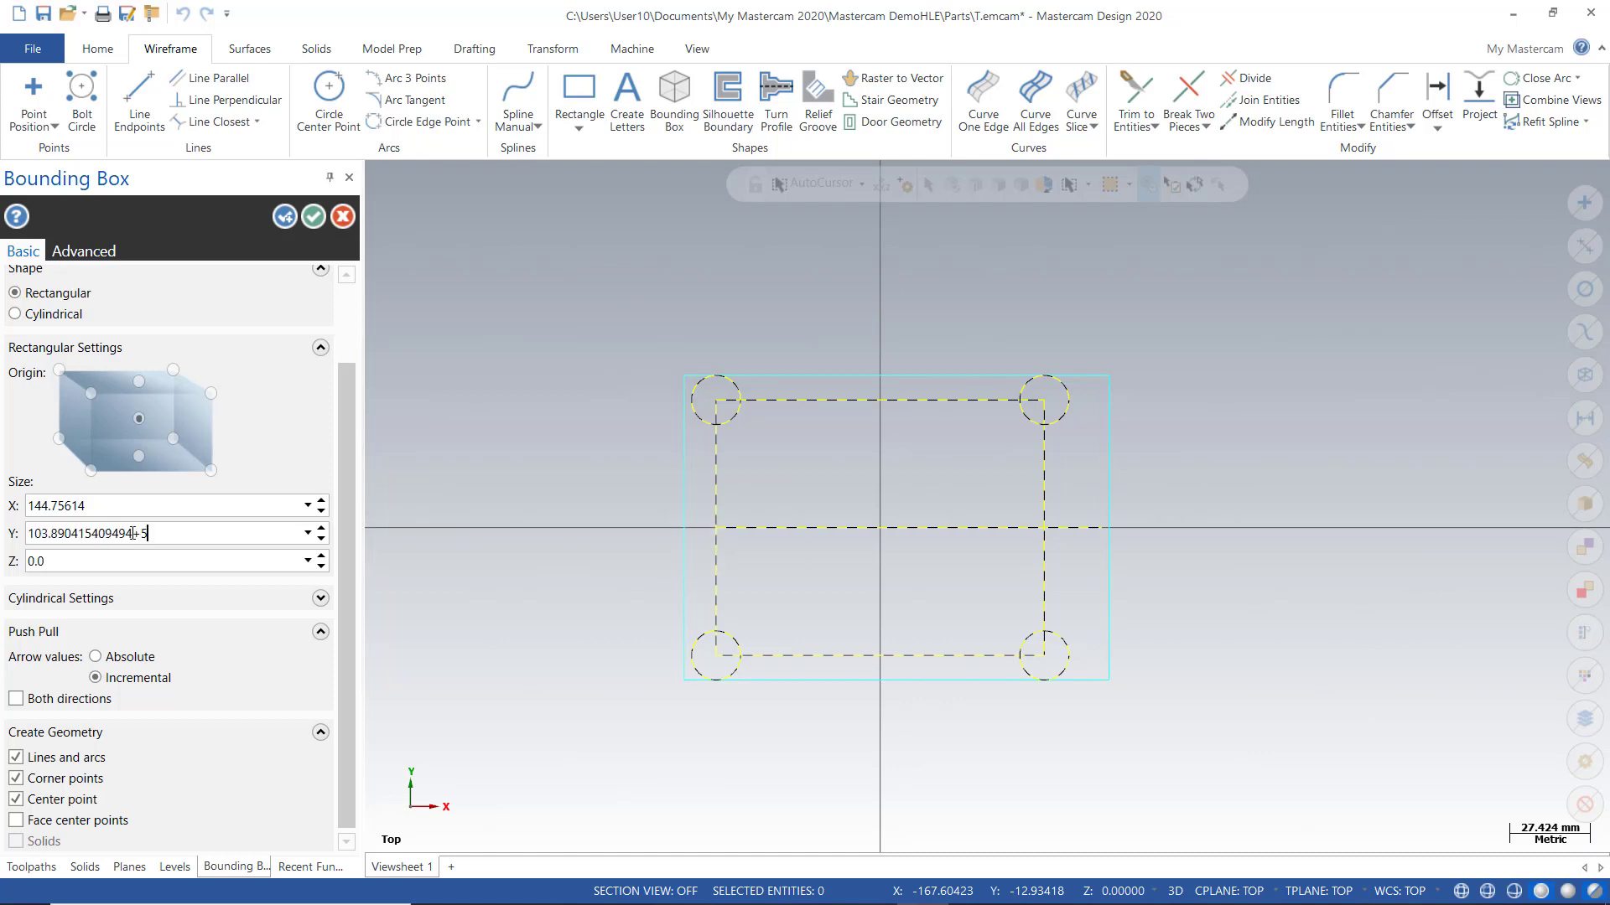
type("+5")
key("Return")
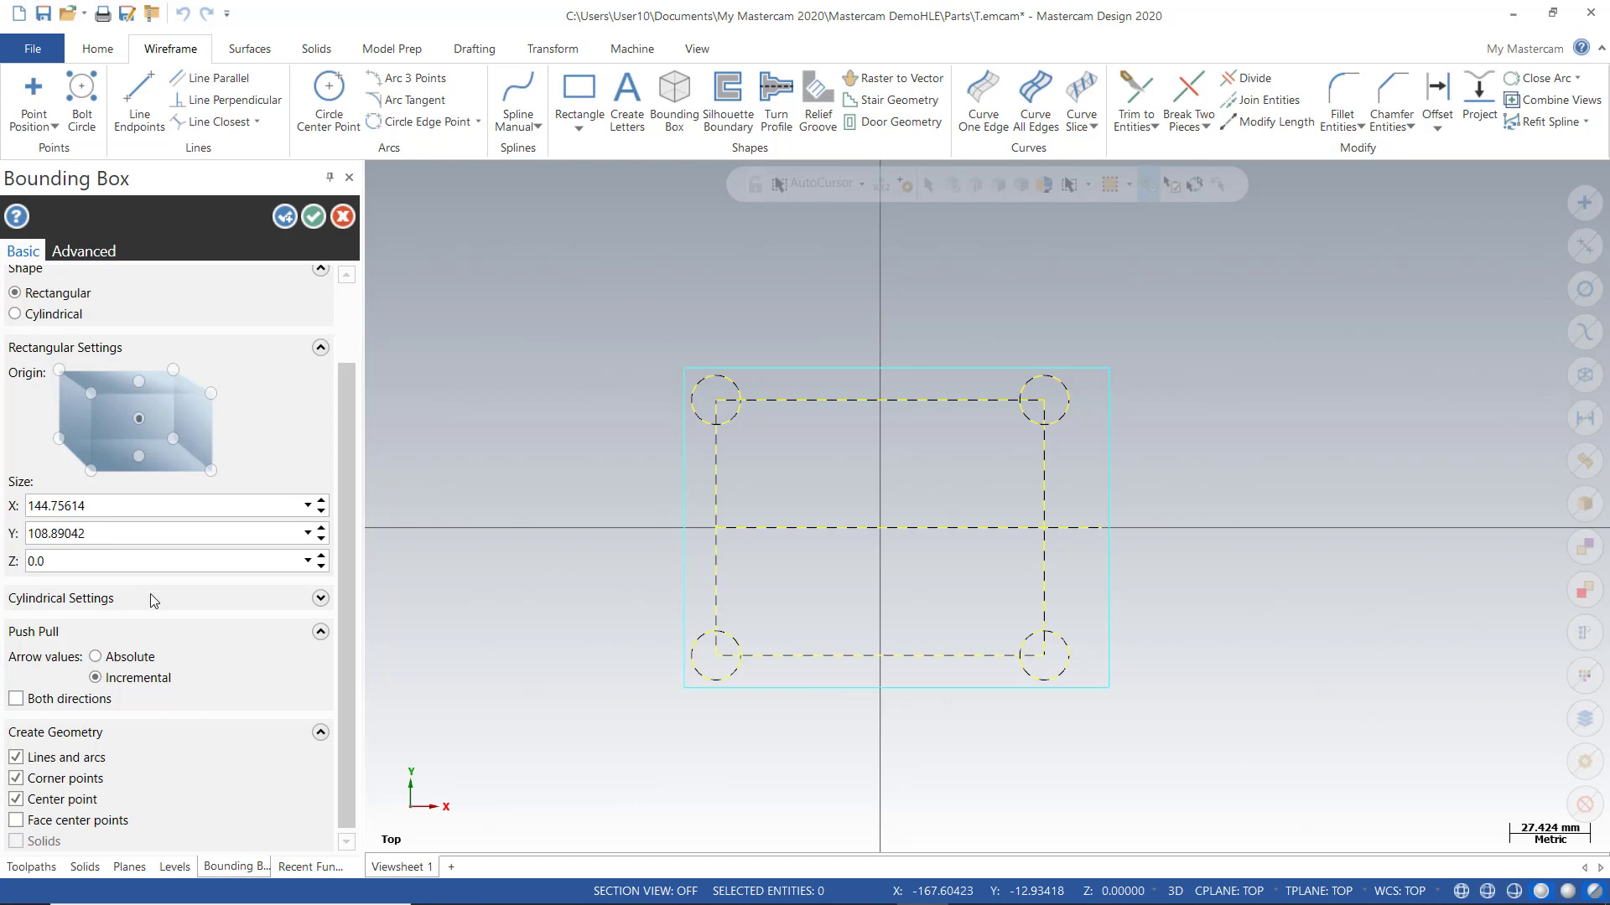
left_click(313, 217)
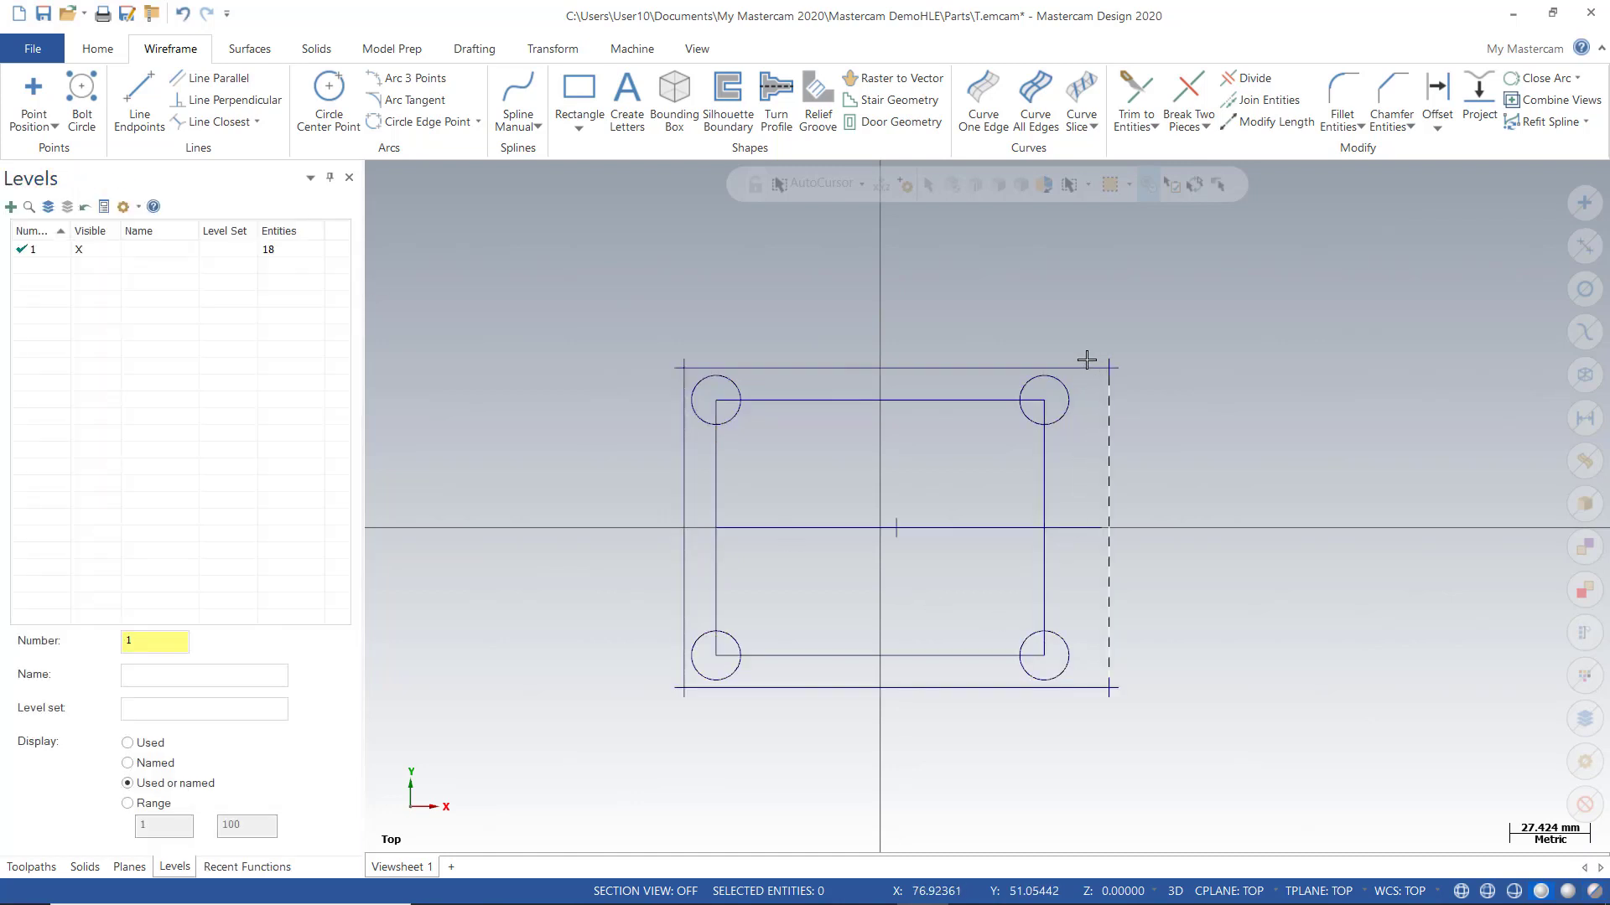